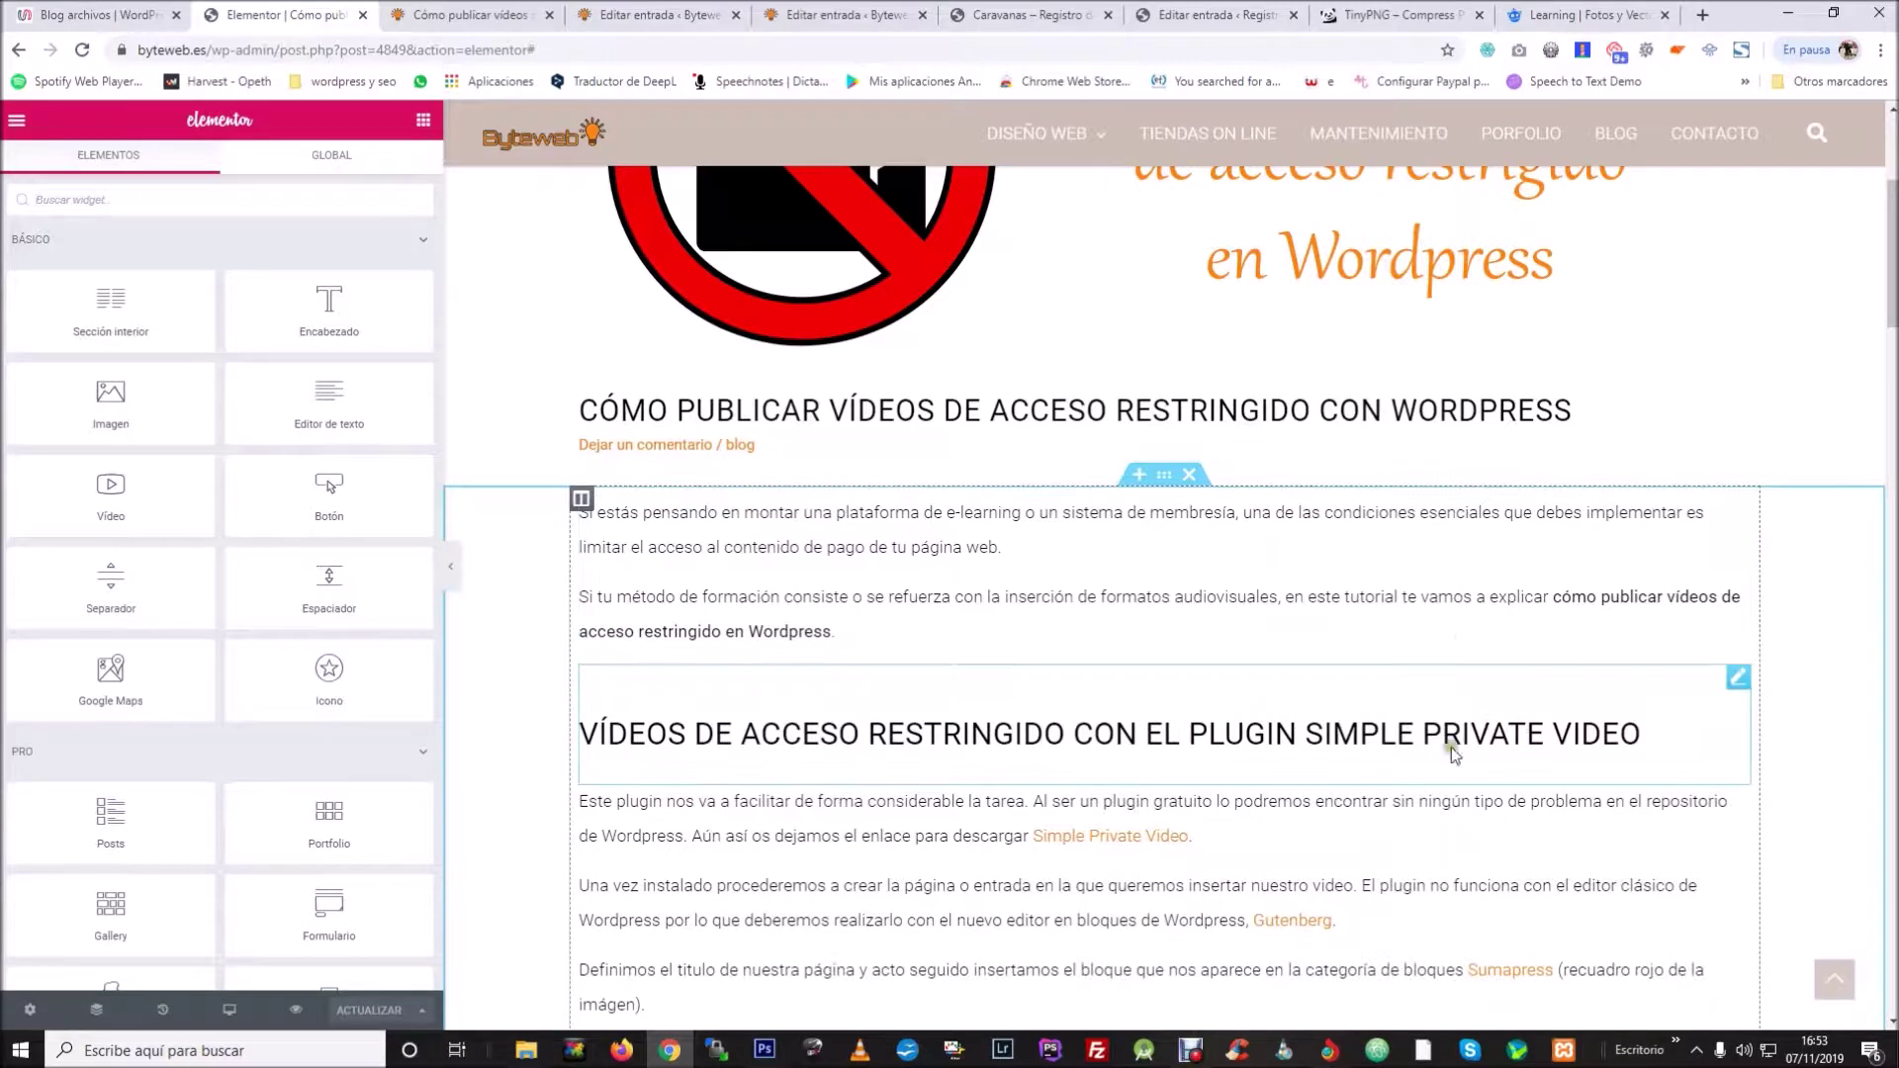
Switch to the open block editor for the post titled Video and select its title text.
click(1211, 13)
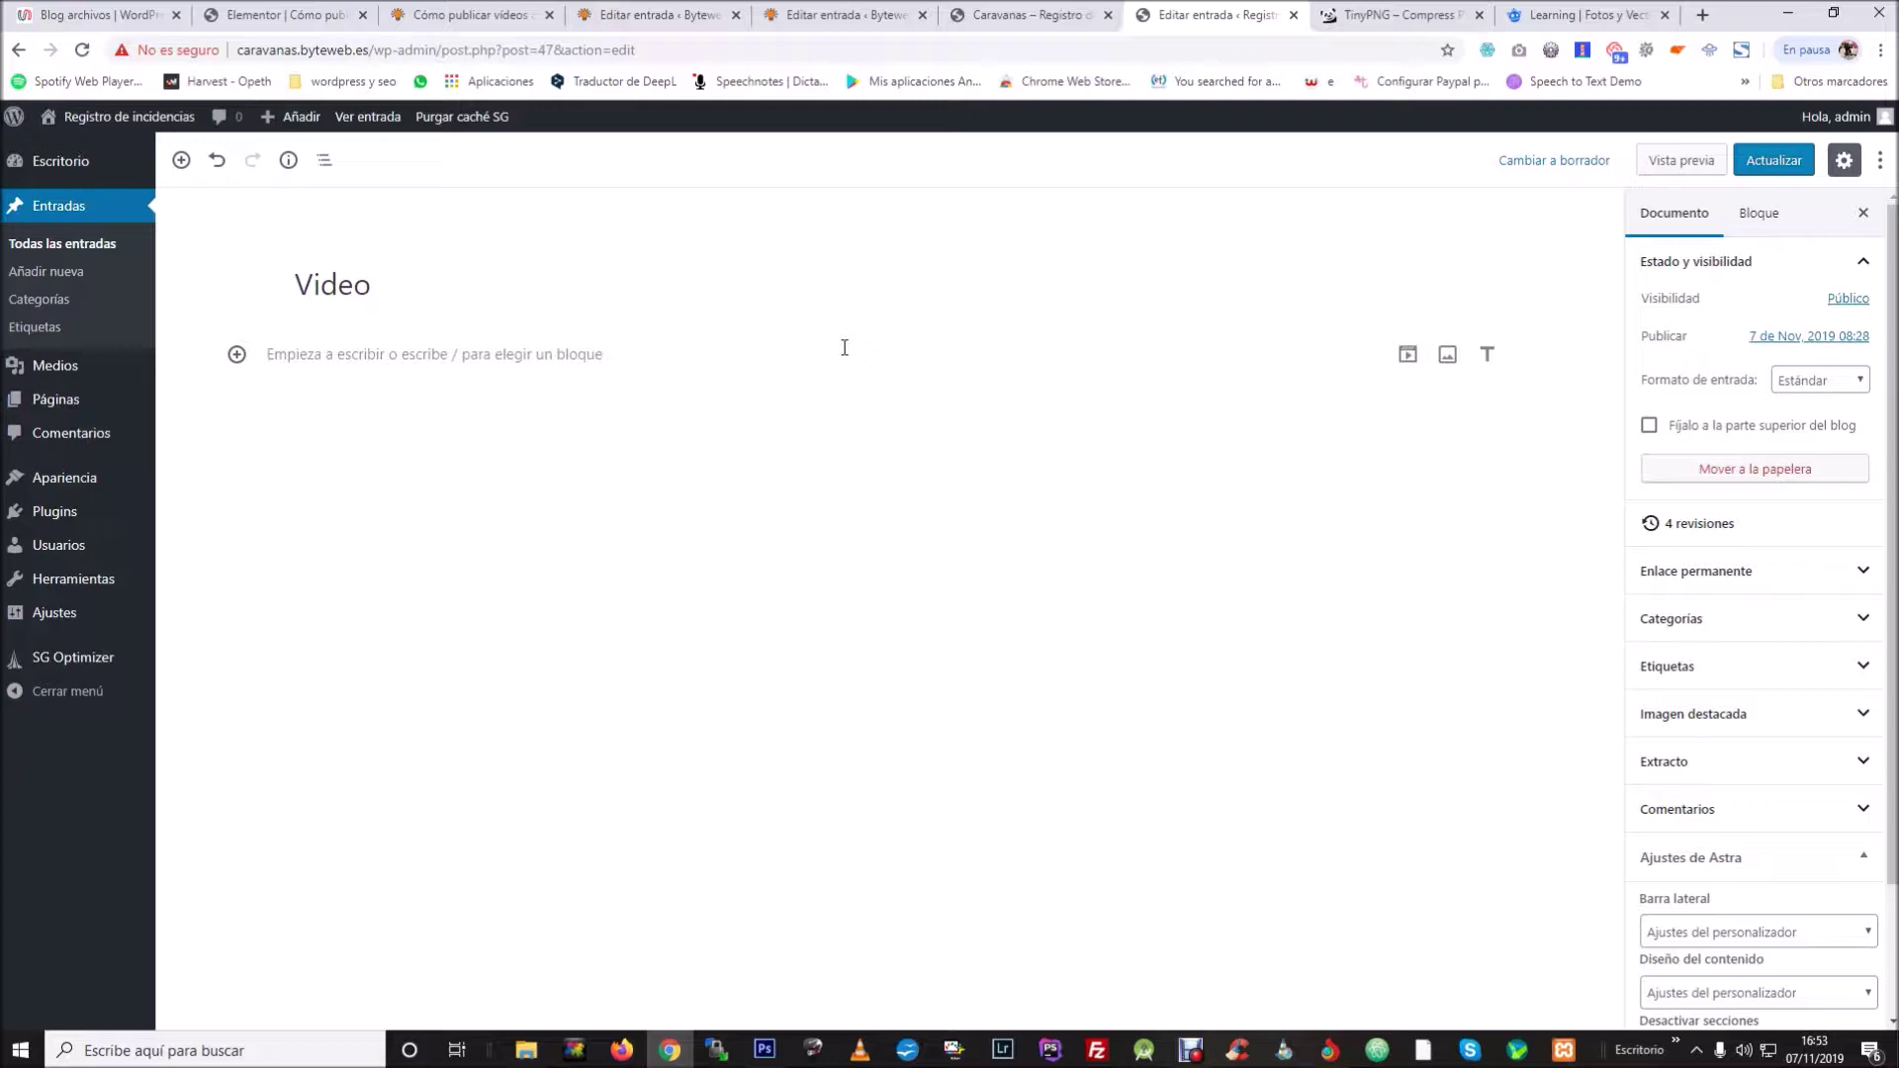
click(553, 410)
click(411, 279)
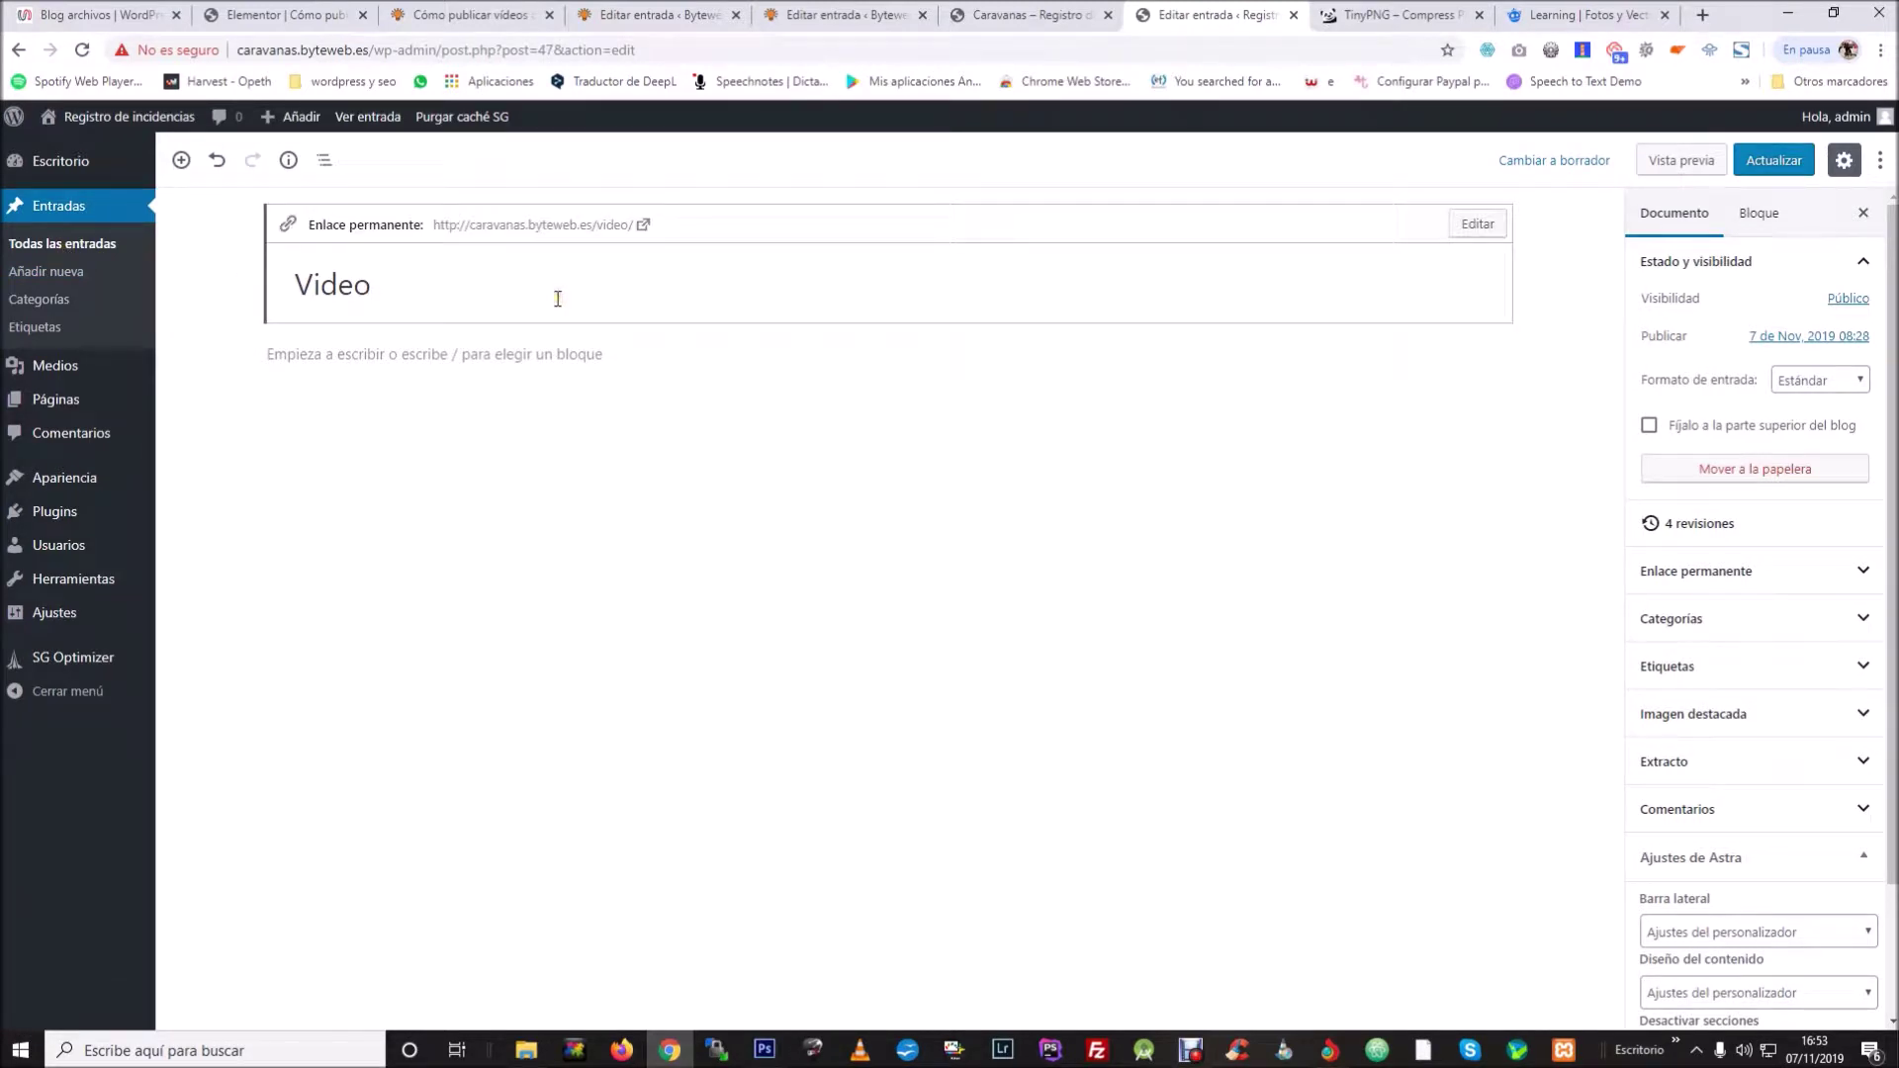
drag(401, 287, 288, 284)
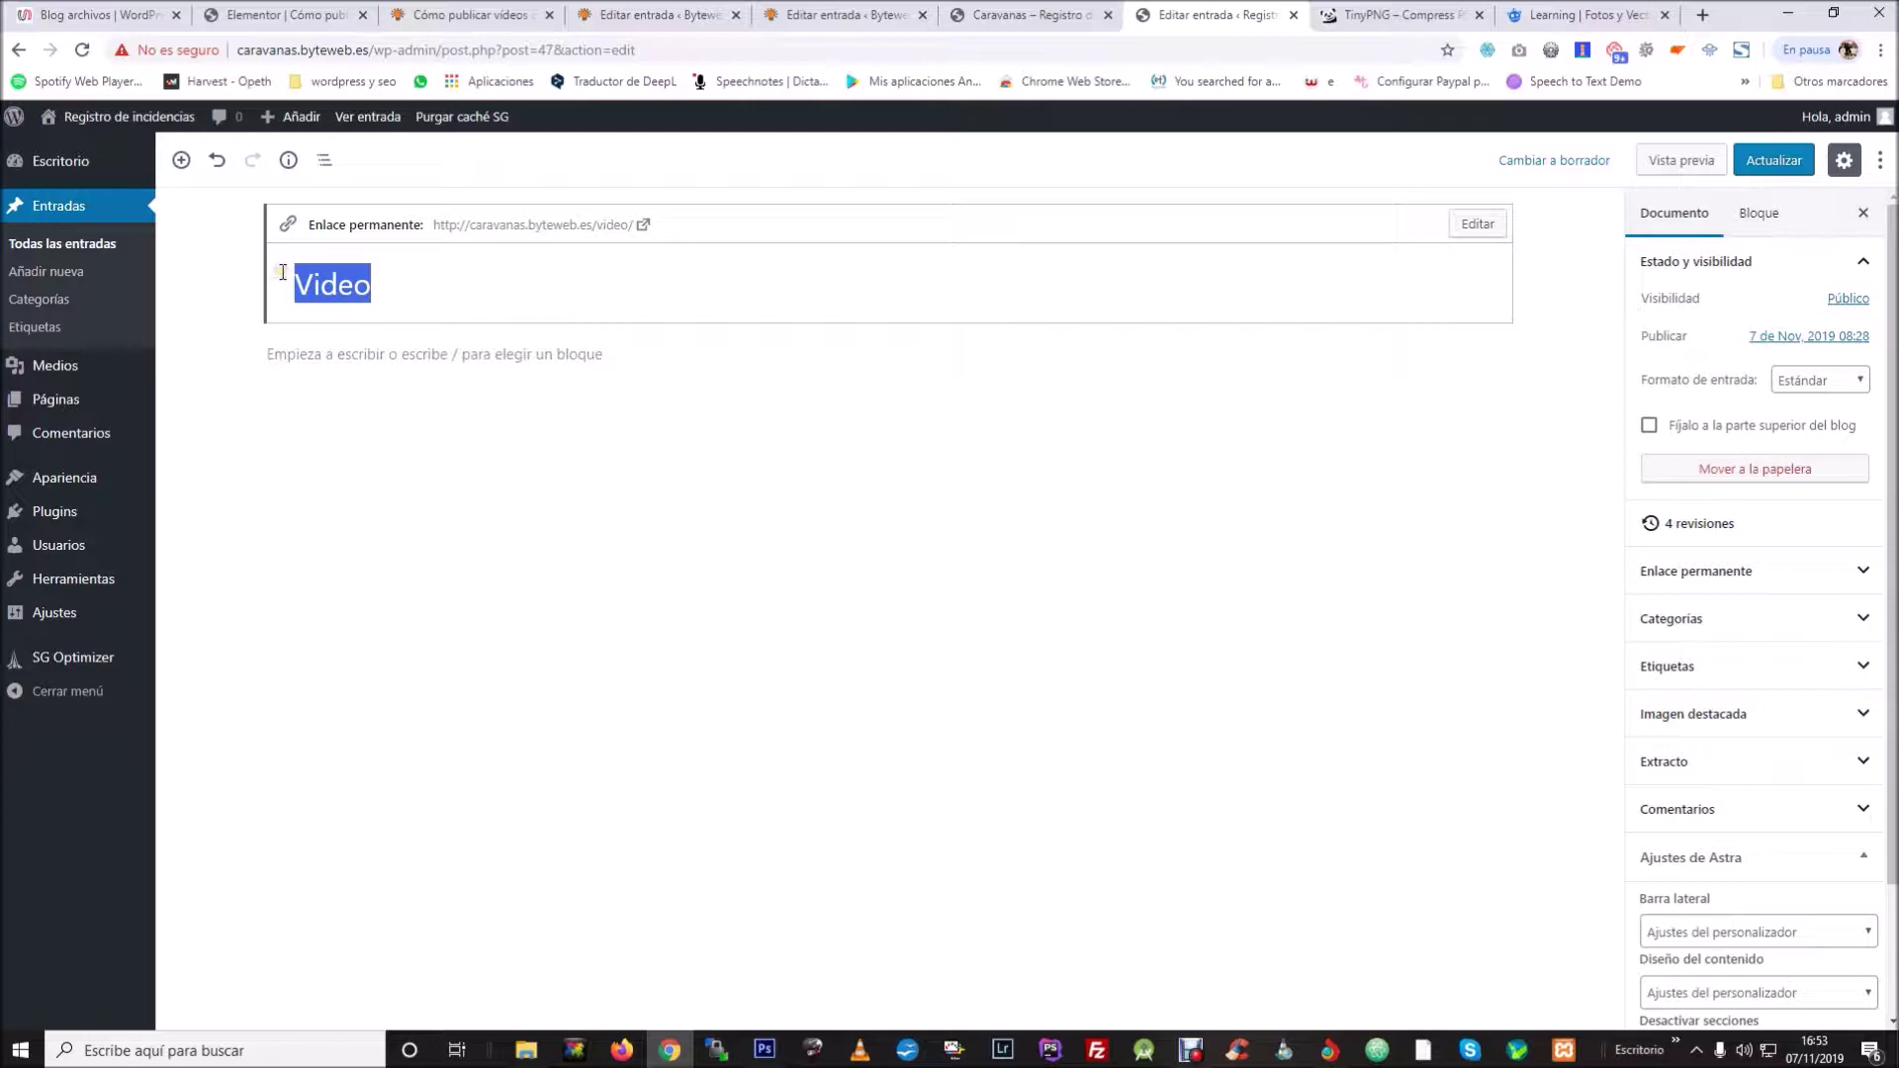
click(489, 284)
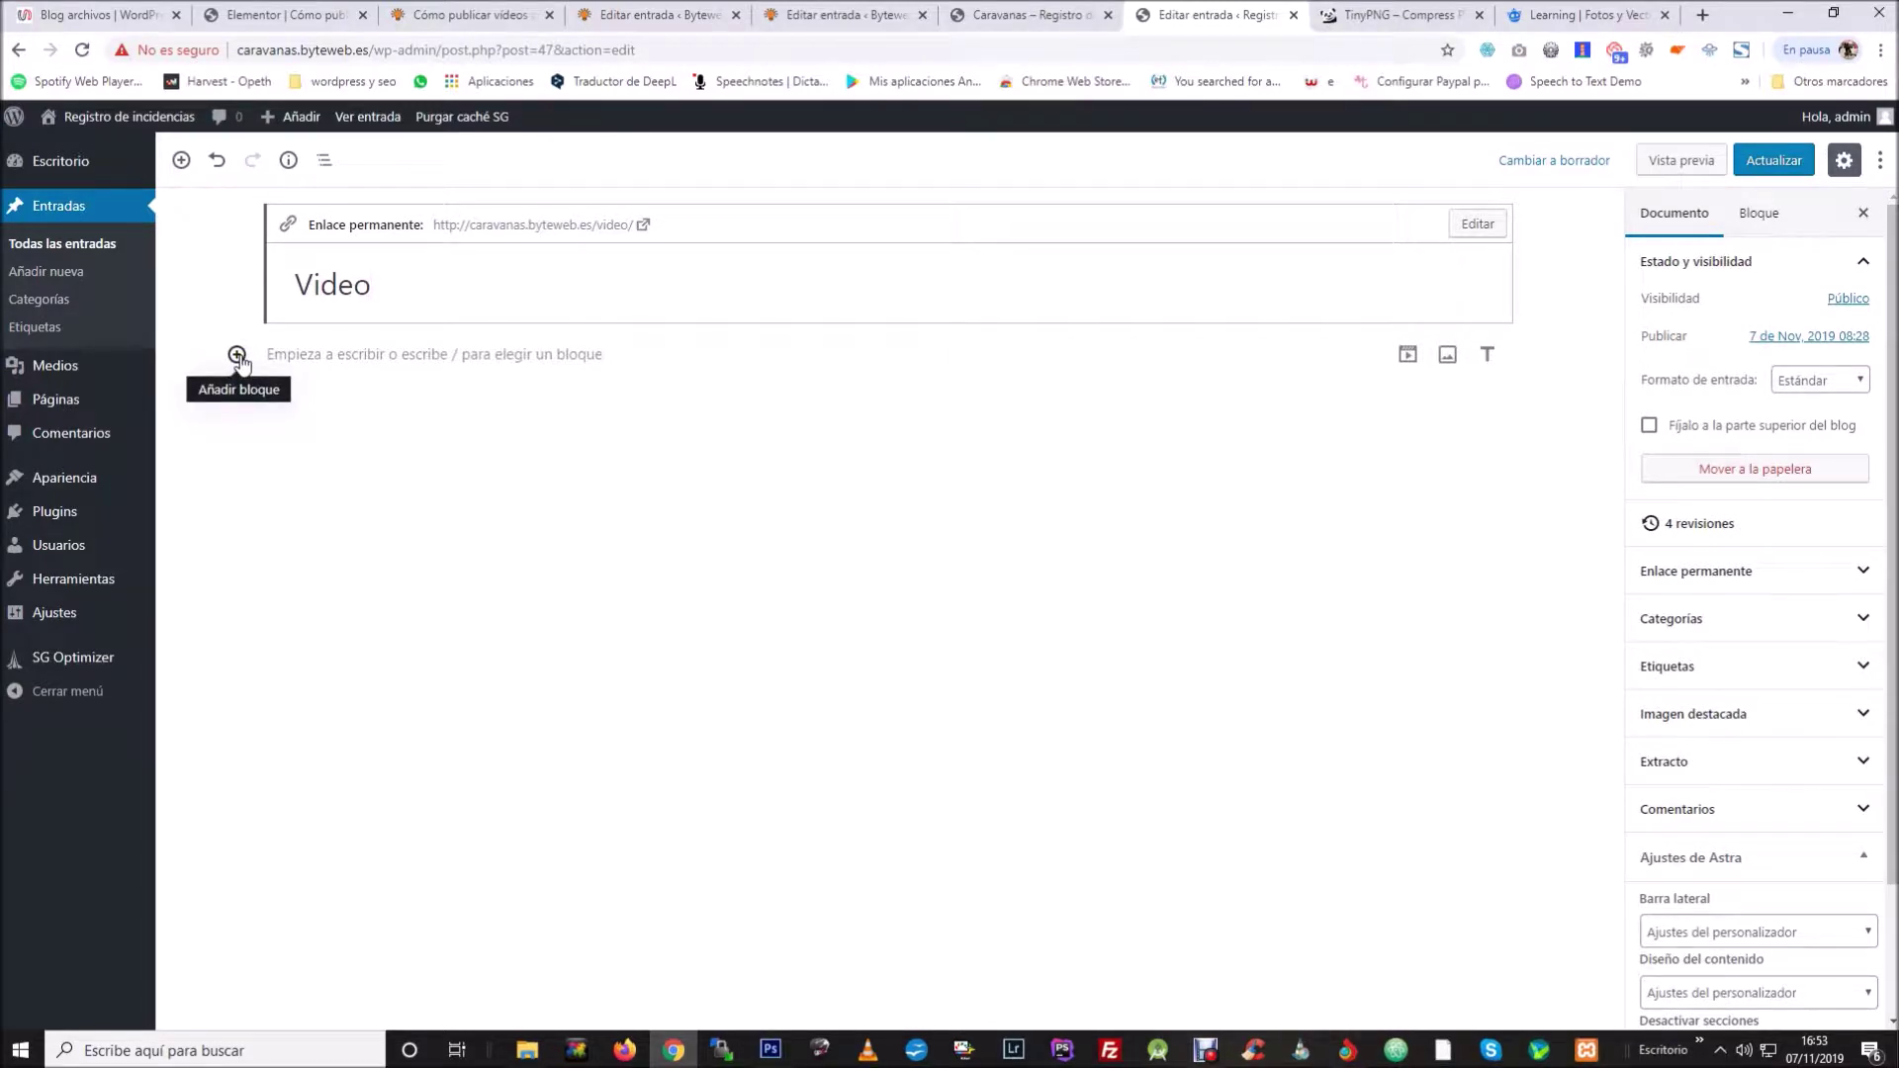
Add a Private Video - self hosting block from the SumaPress category below the title.
click(238, 356)
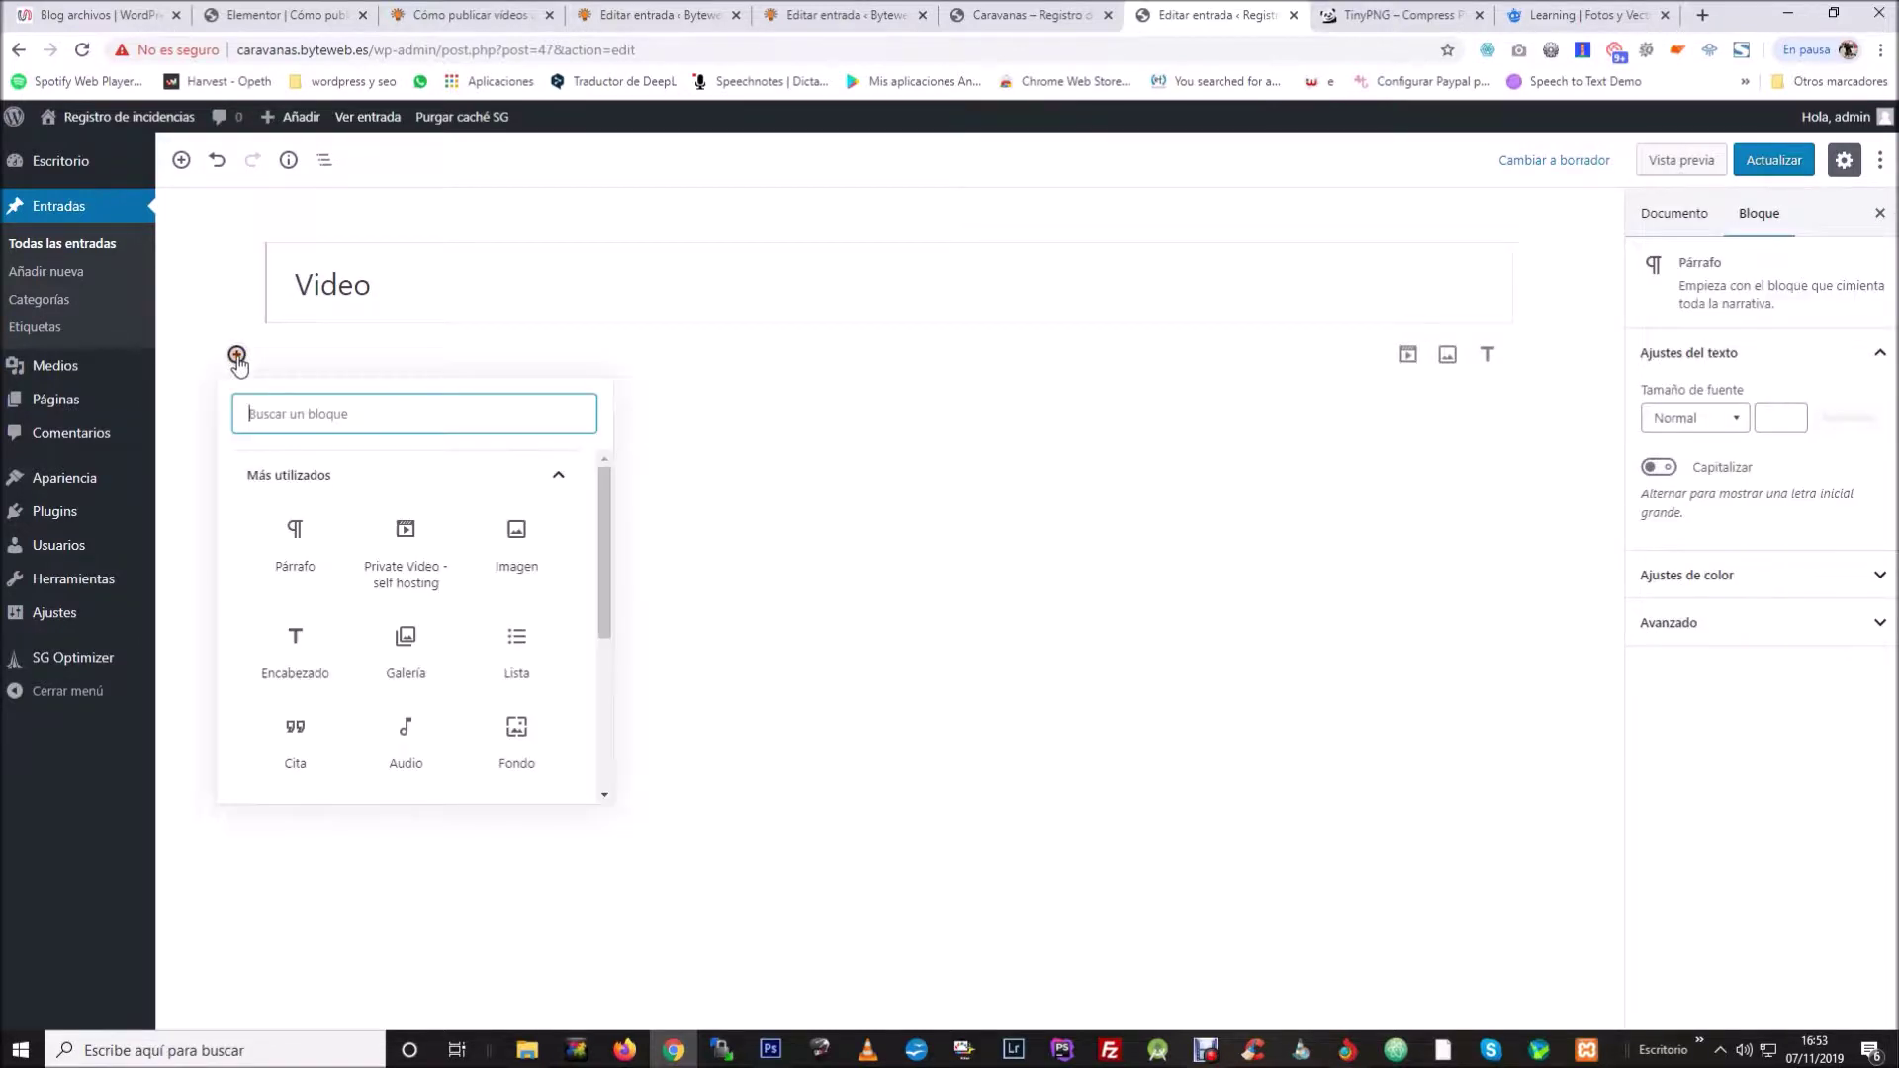
scroll(514, 524, down, 3)
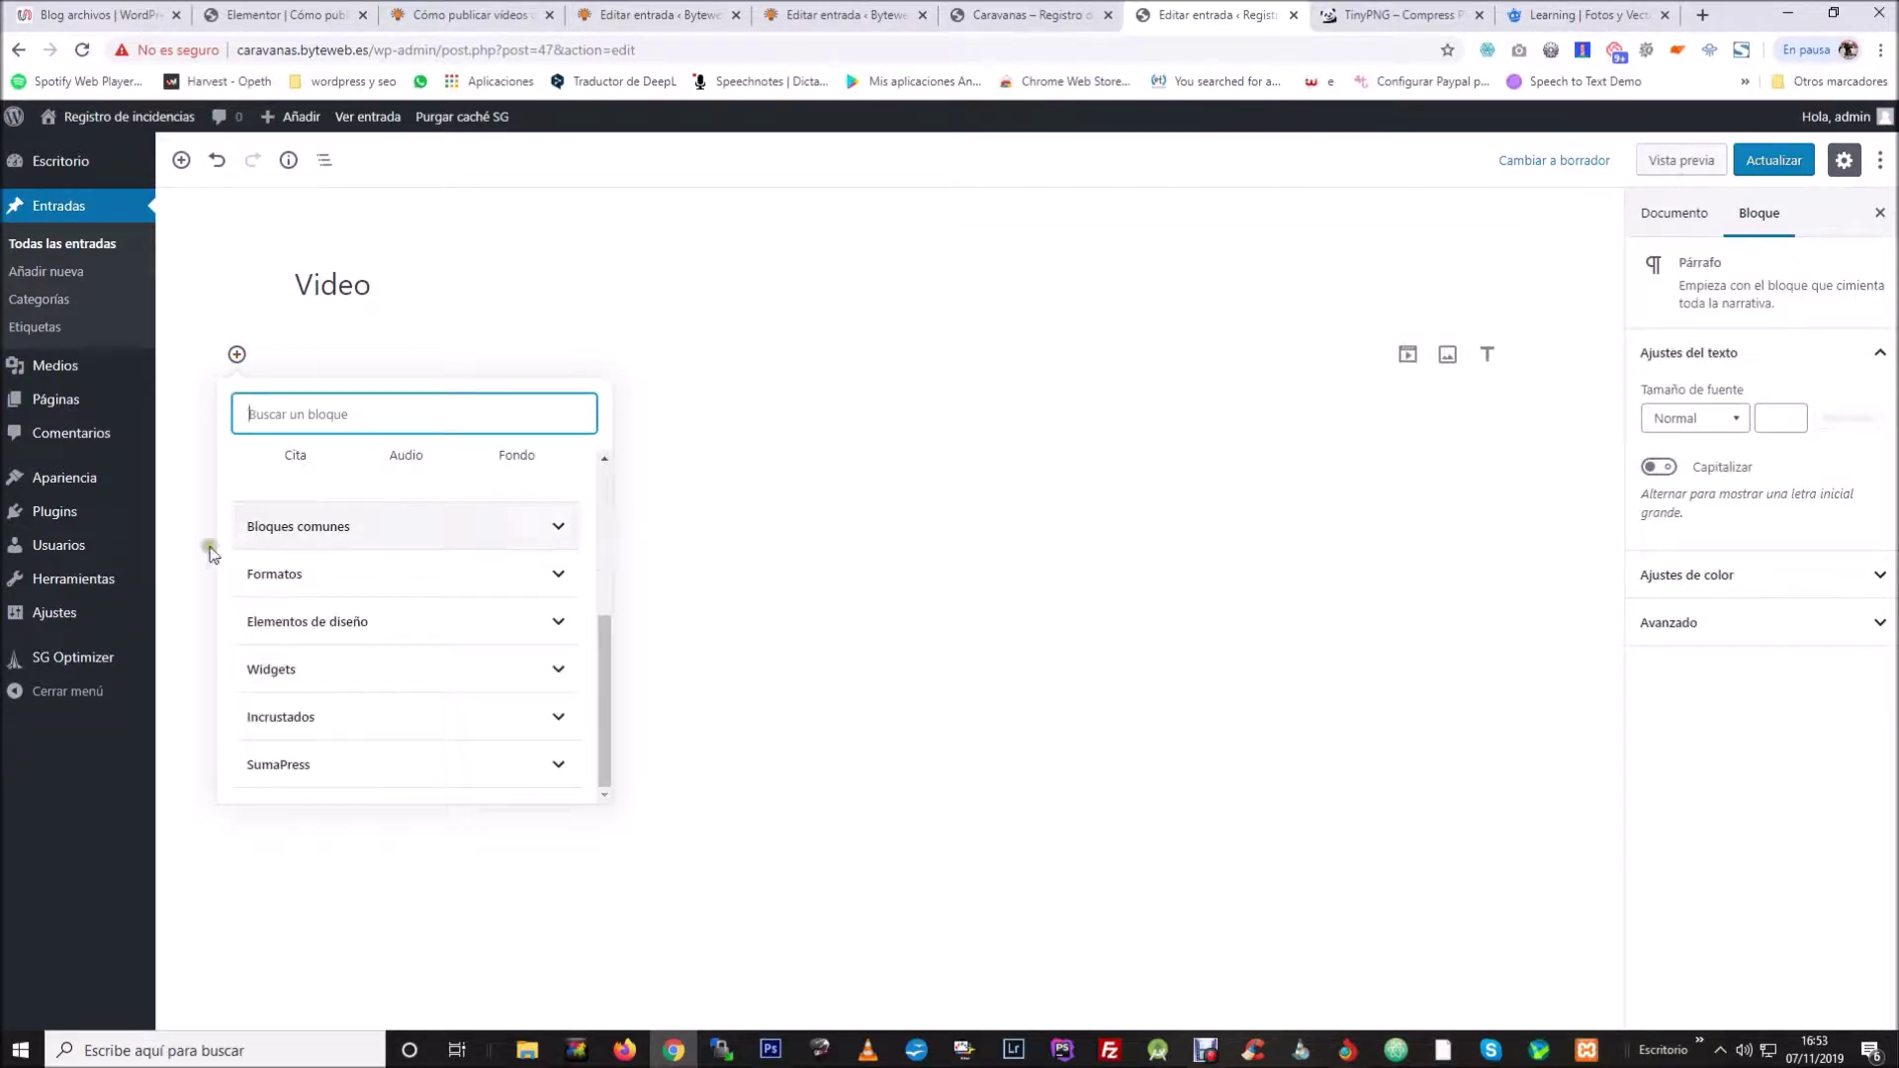
click(300, 777)
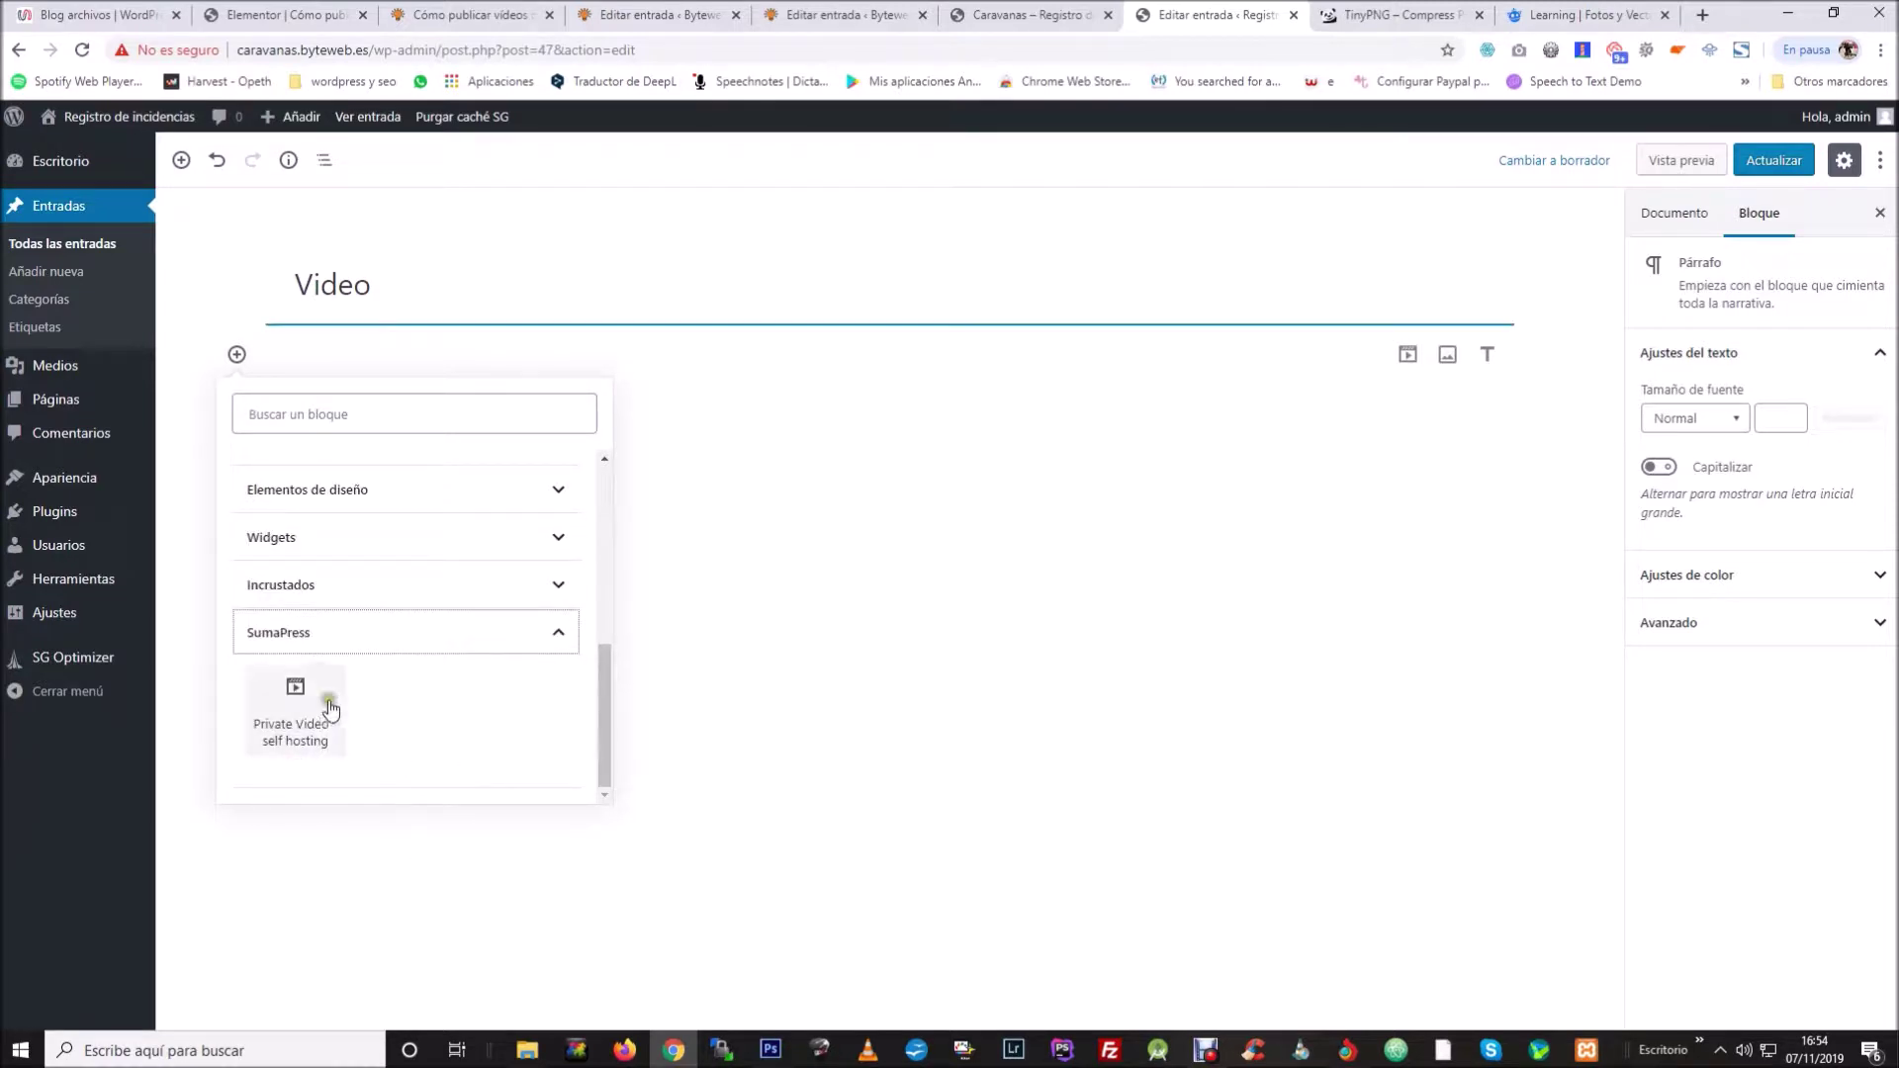
click(292, 705)
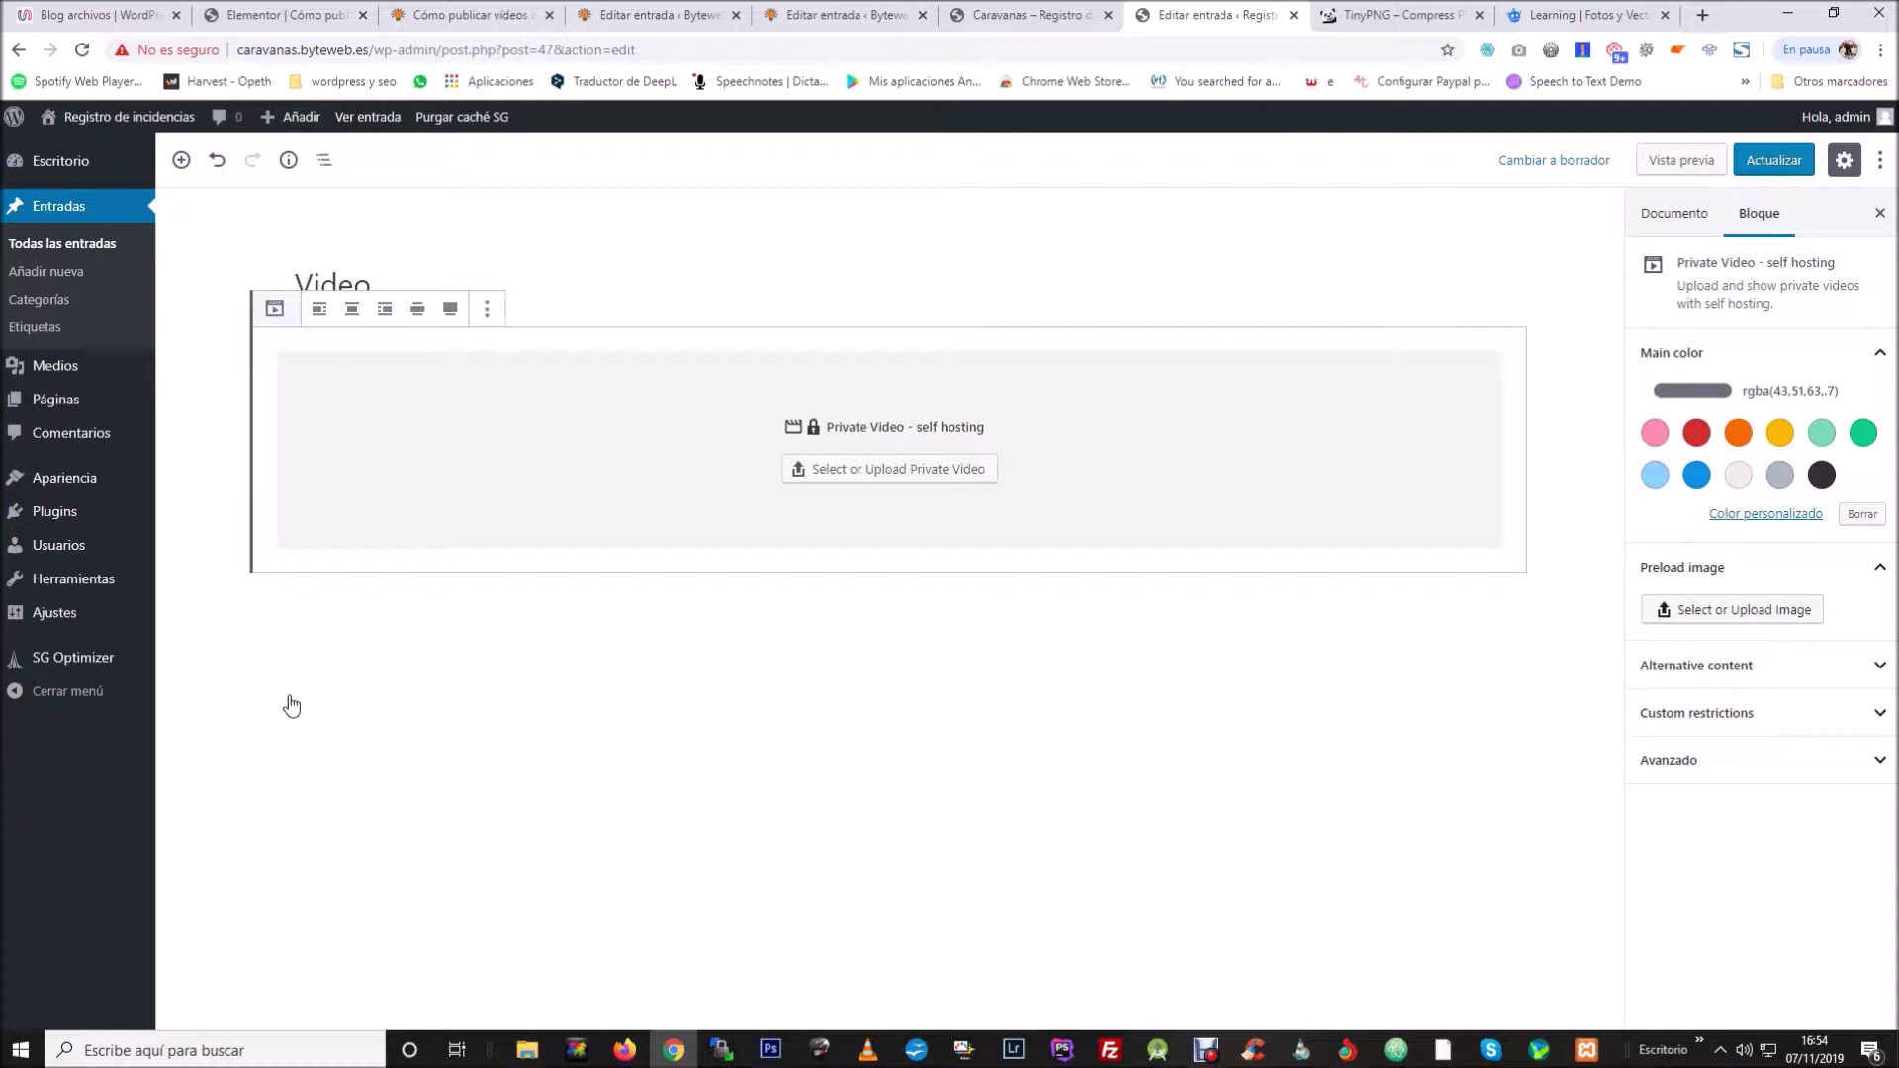
Permanently delete the existing private mp4 video from the media library while choosing the block's video.
click(821, 467)
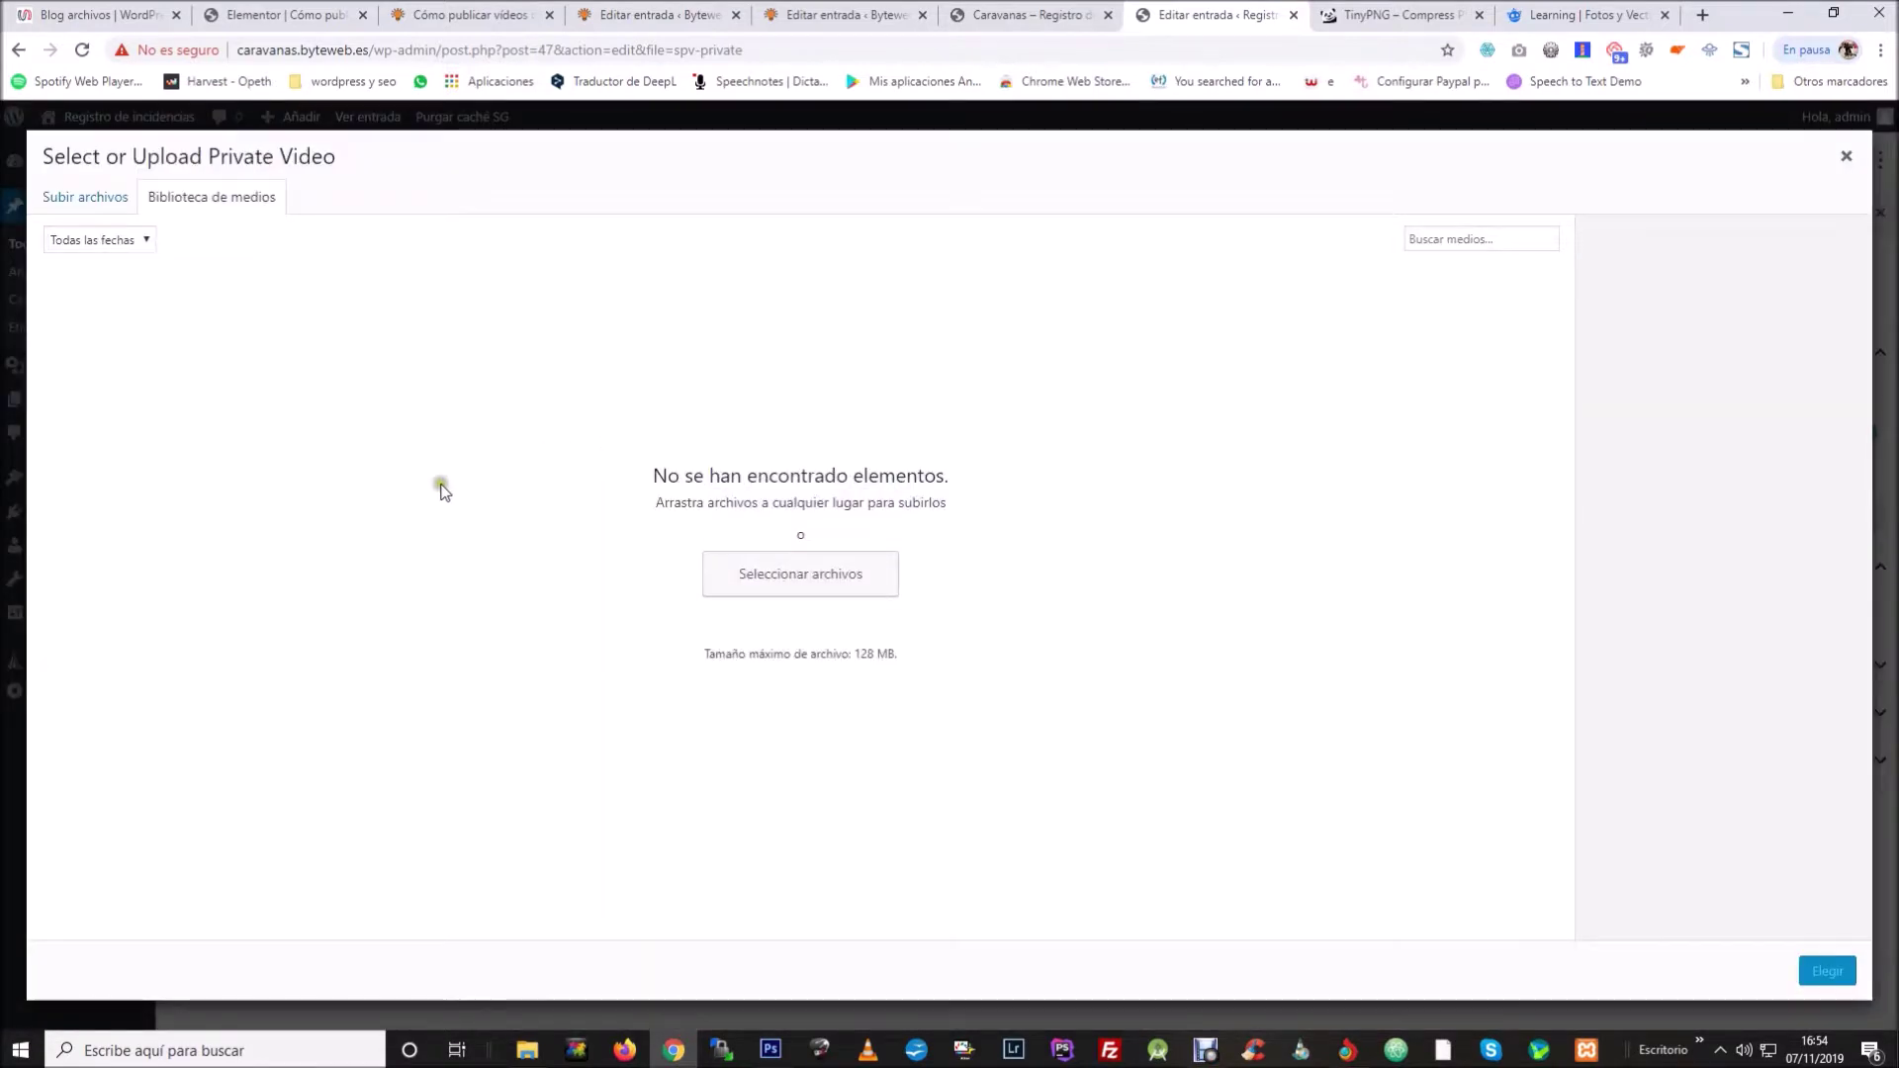
click(83, 368)
click(1639, 457)
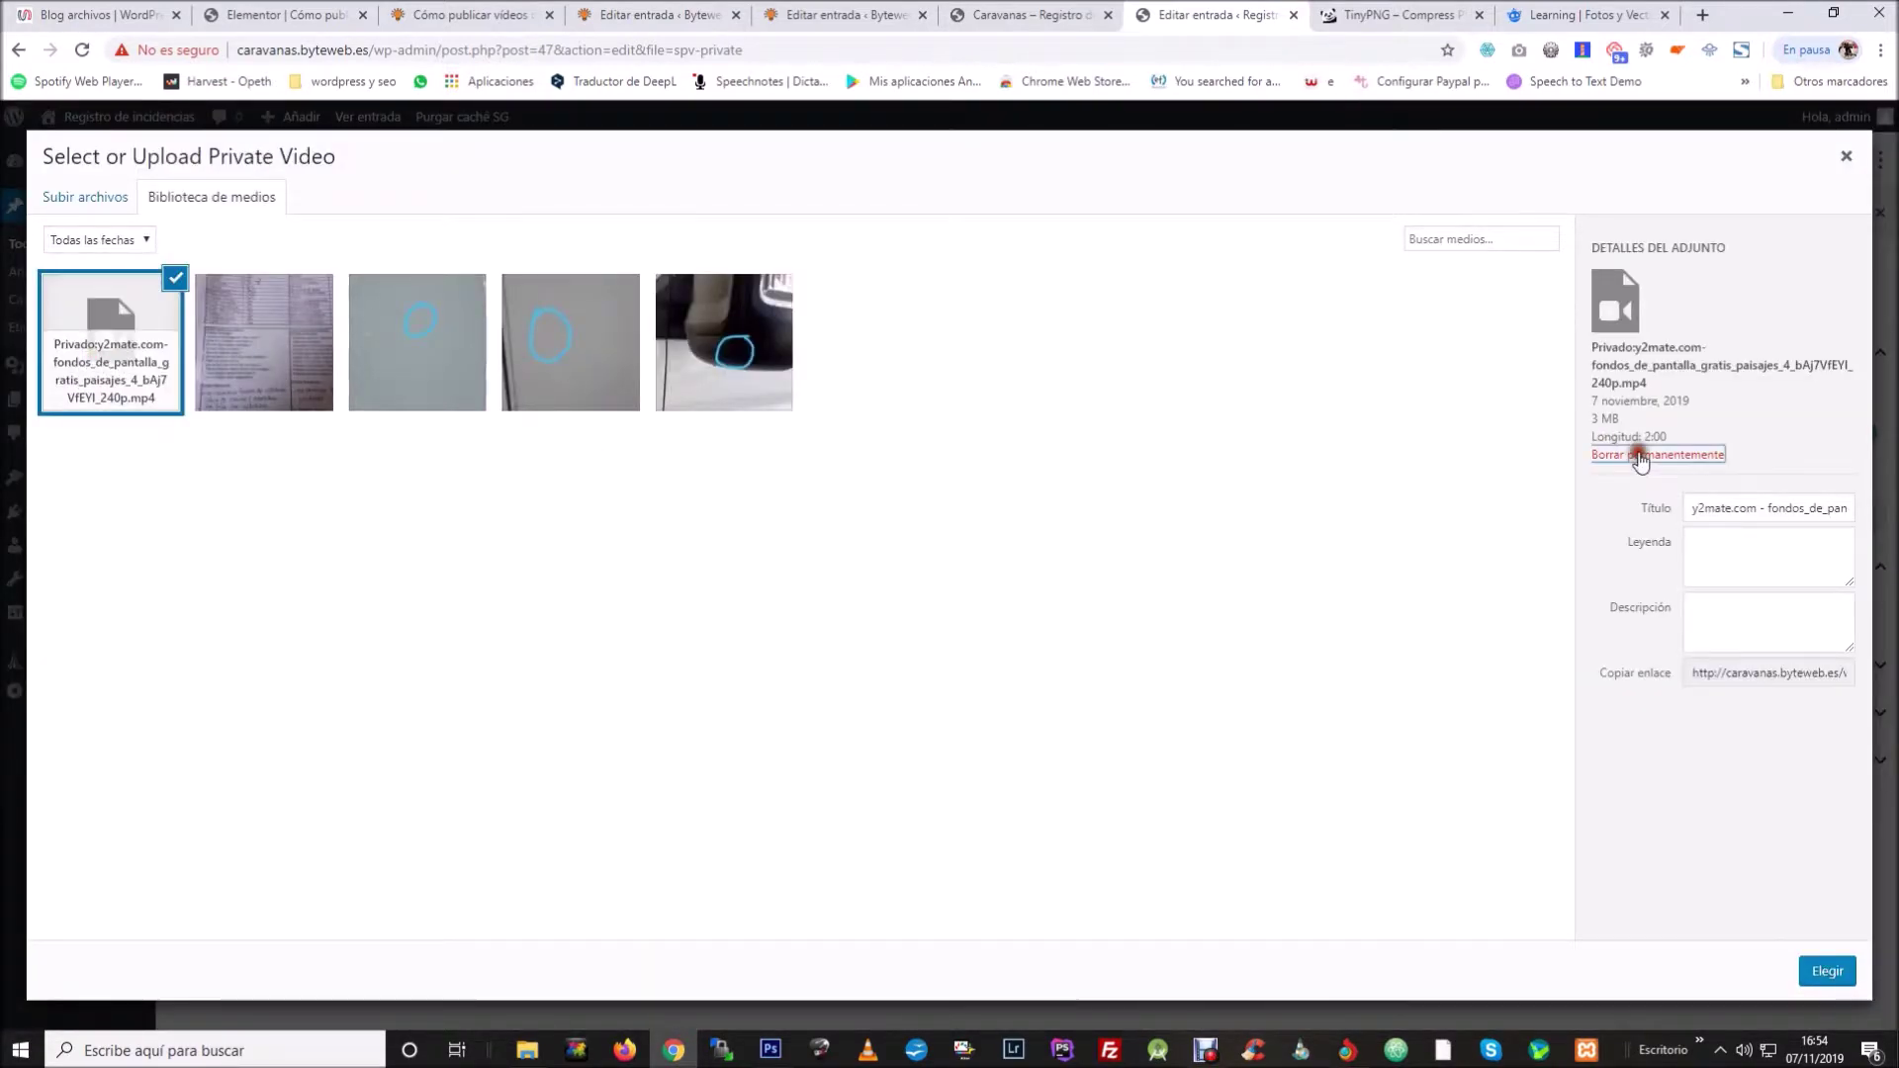
click(1041, 221)
Upload y2mate.com - fondos_de_pantalla_gratis_paisajes_4_bAj7VfEYI_240p.mp4 from the desktop and choose it as the block's private video.
click(87, 195)
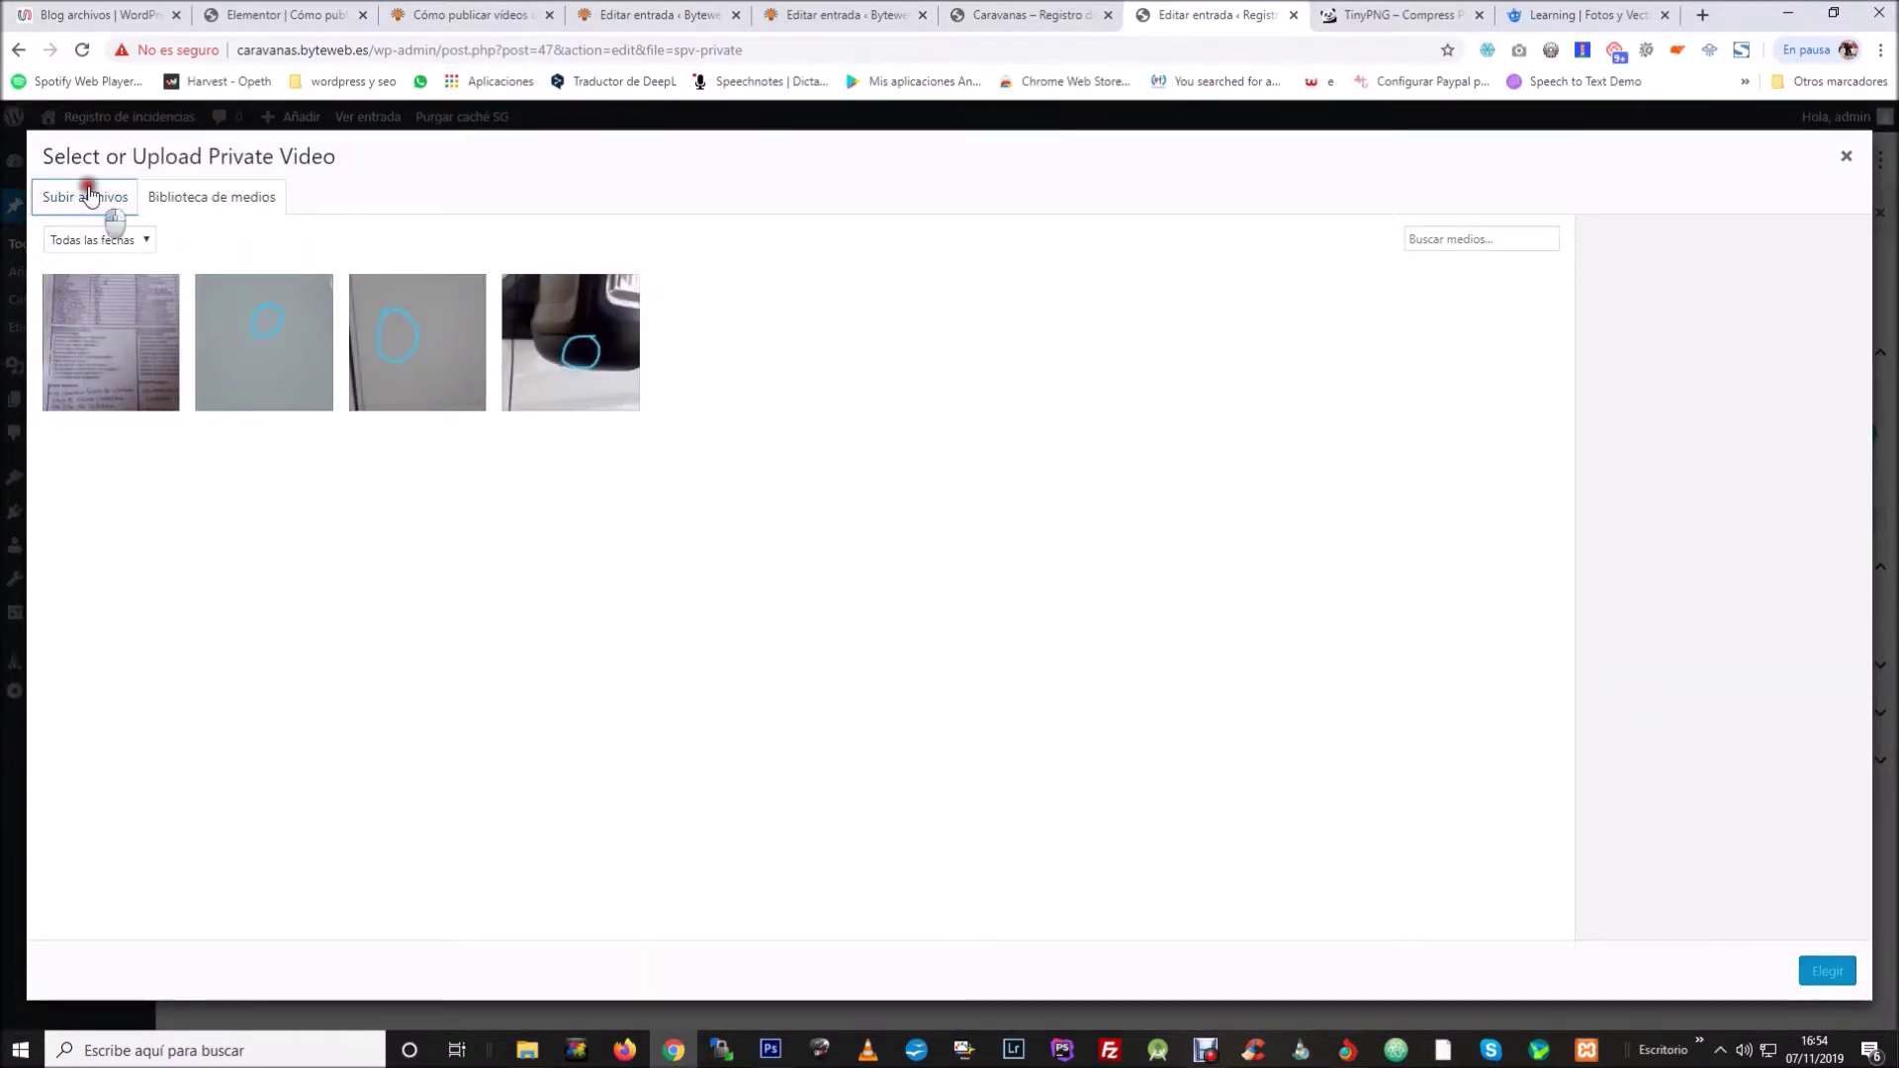
click(1032, 536)
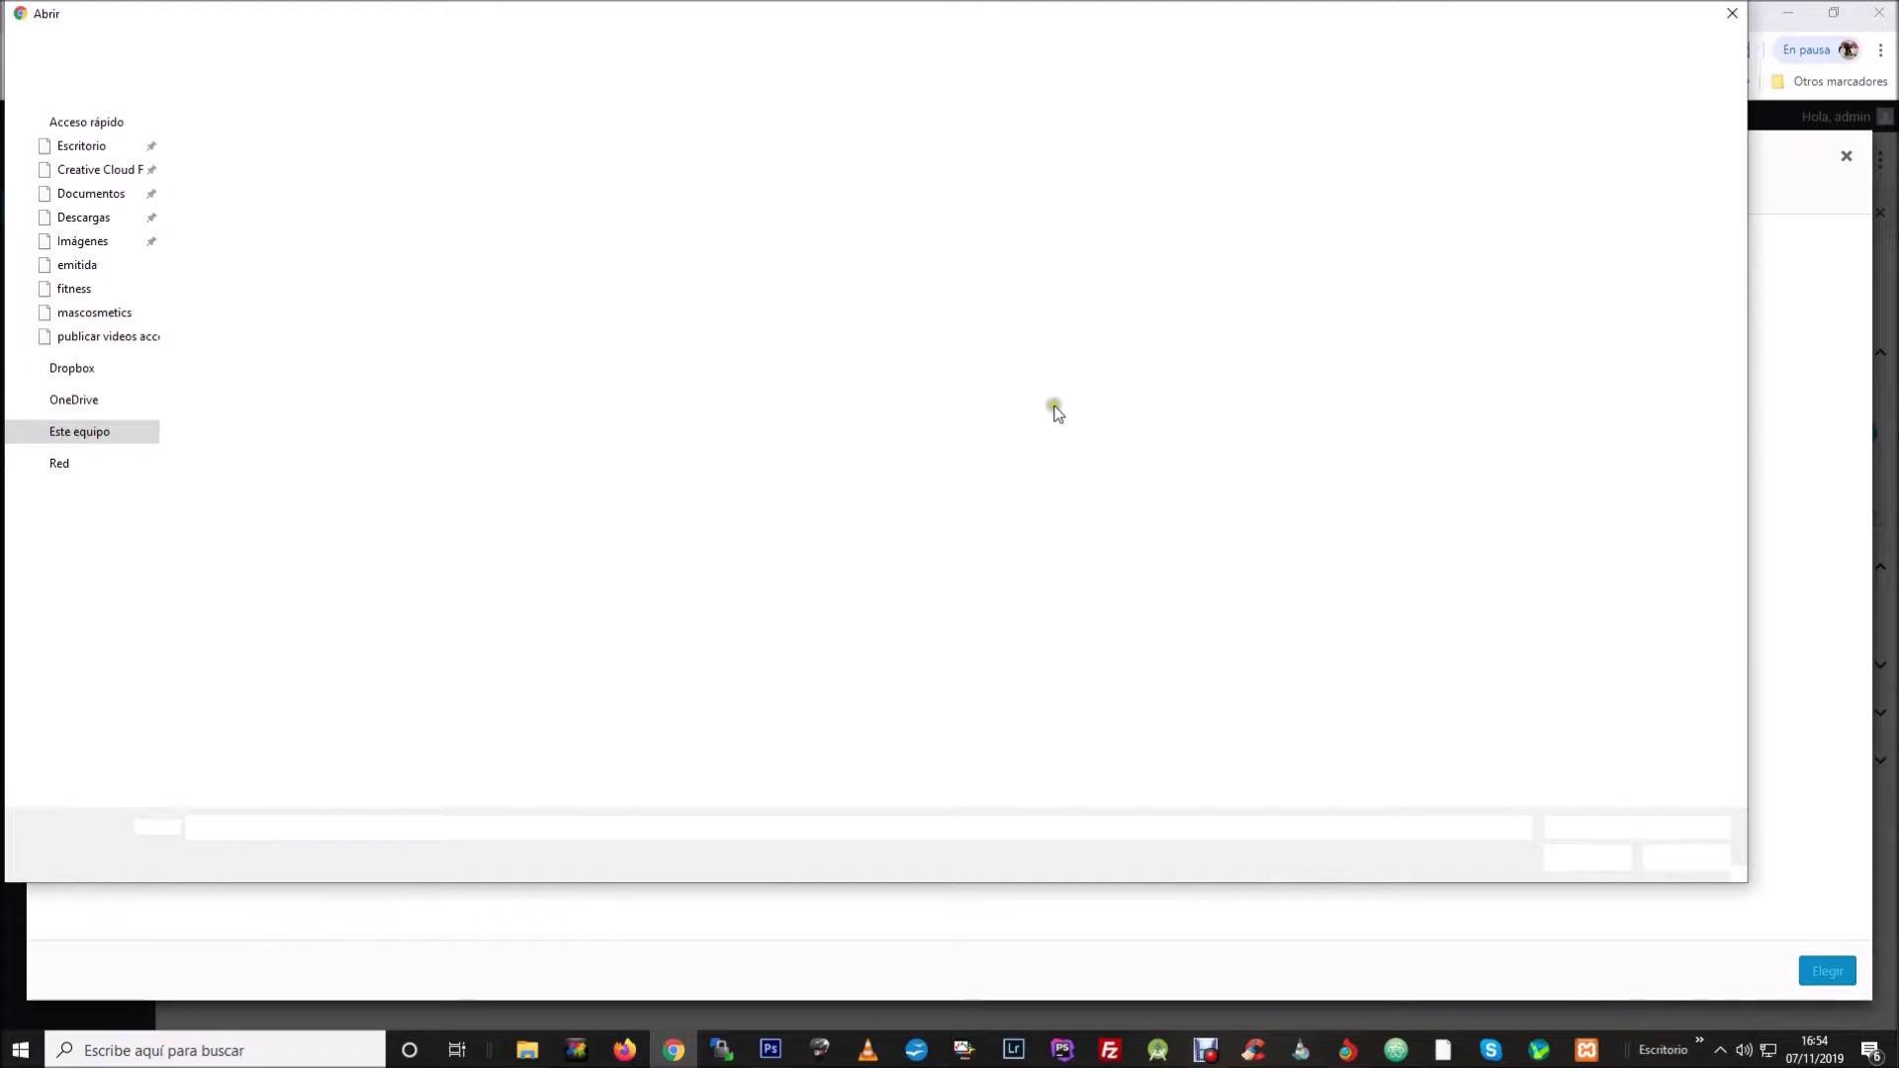
click(1370, 653)
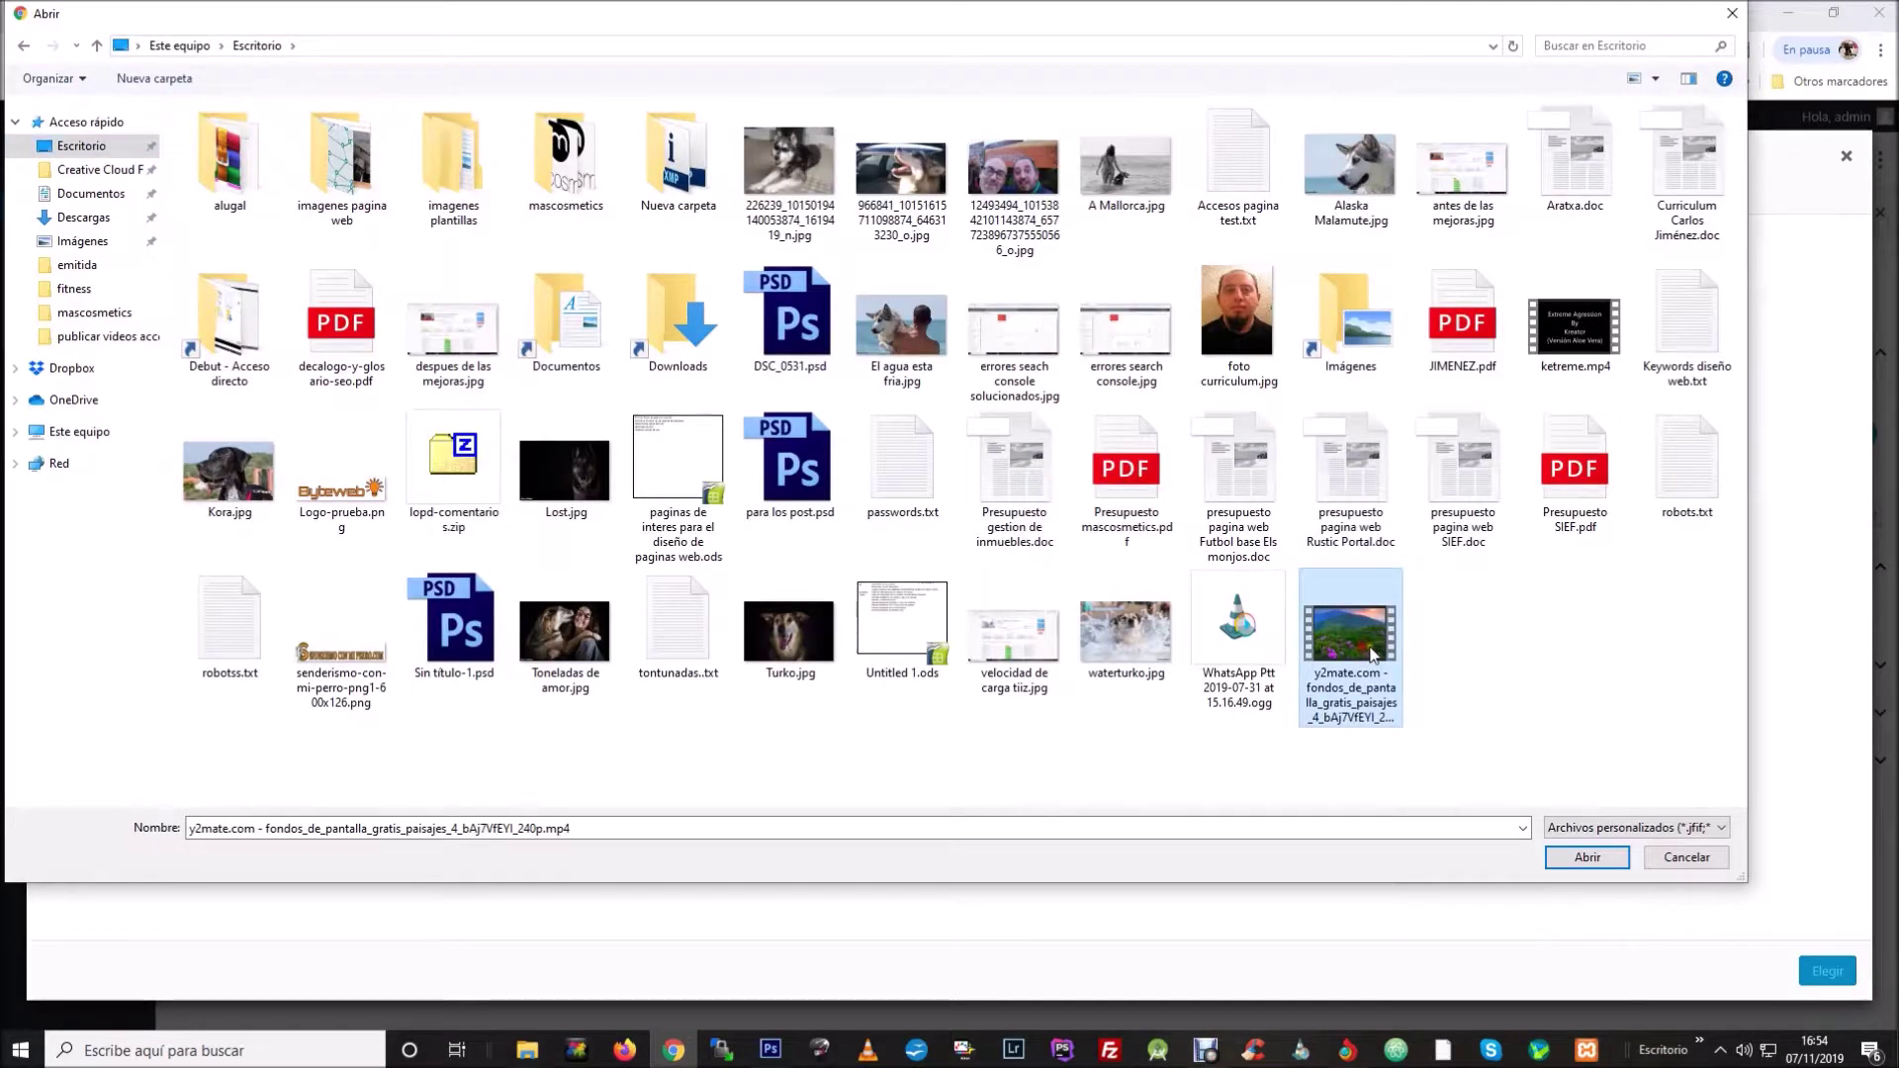
click(1609, 857)
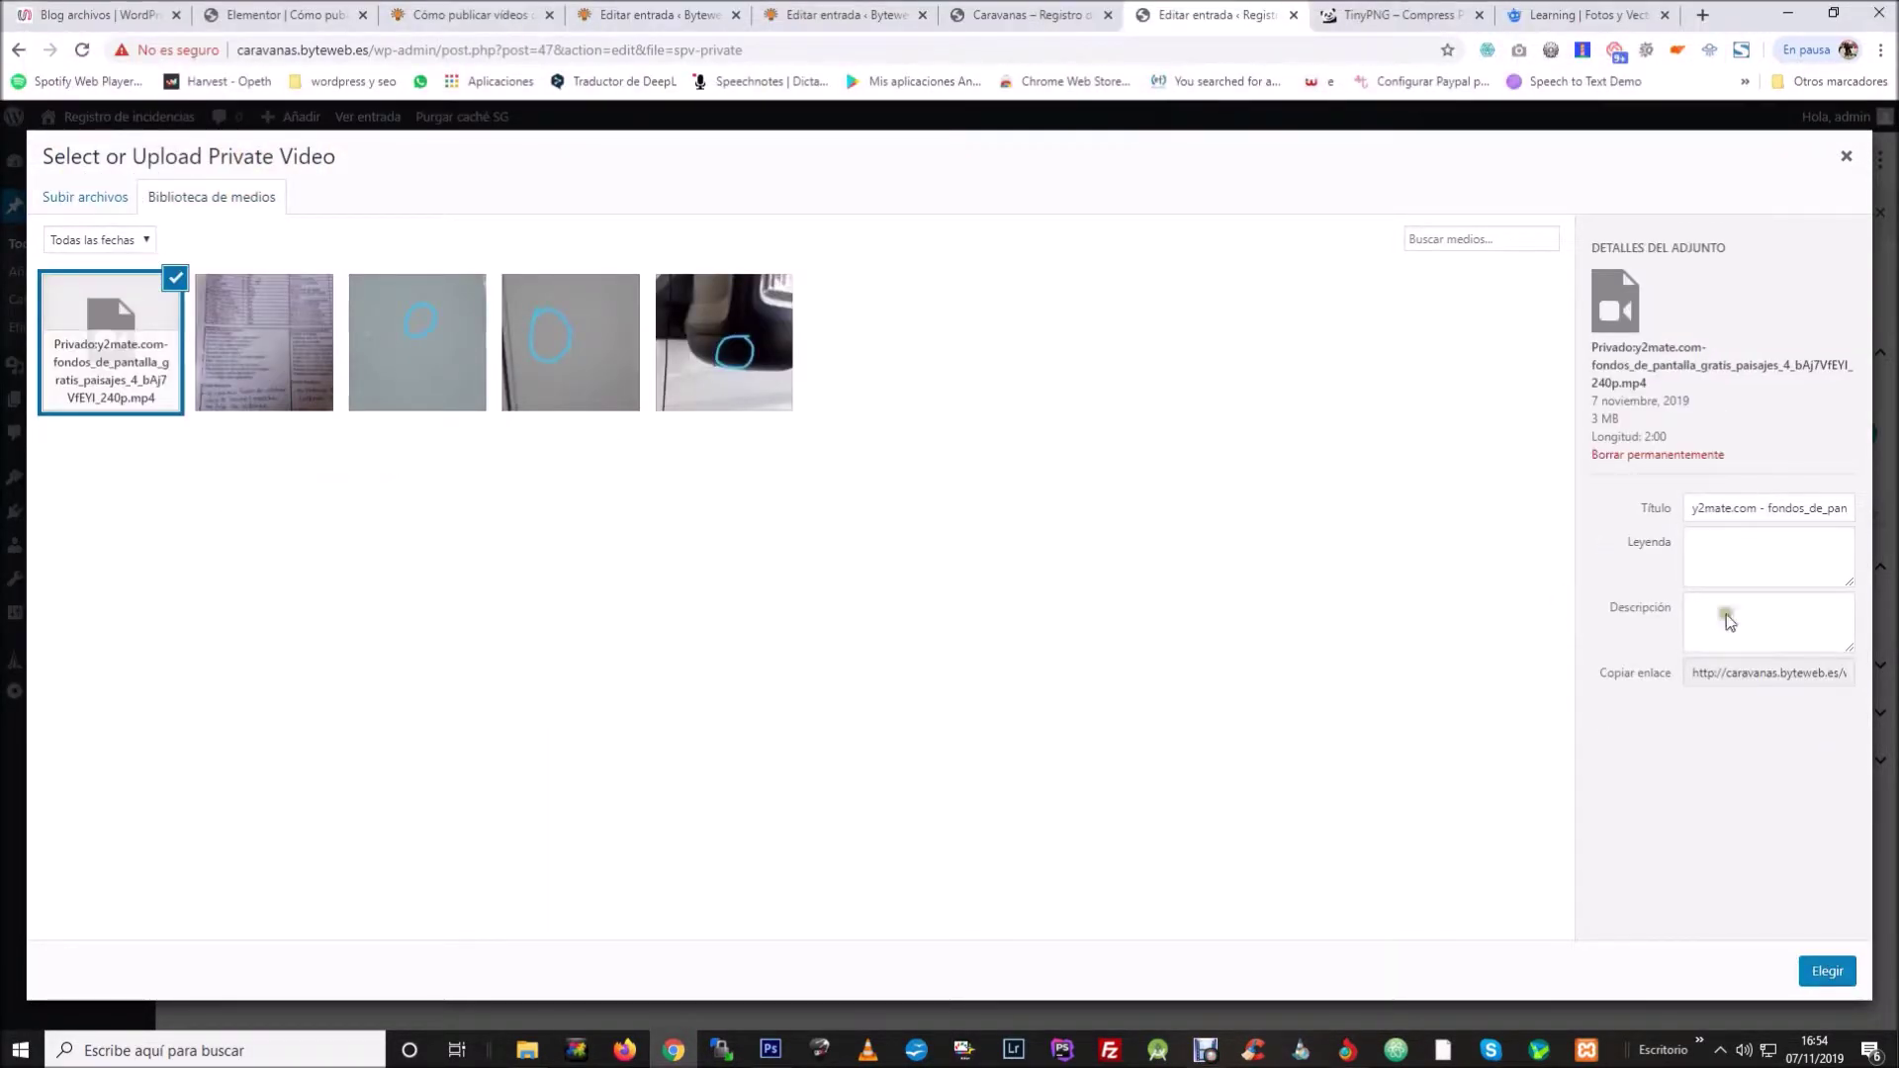
click(1827, 972)
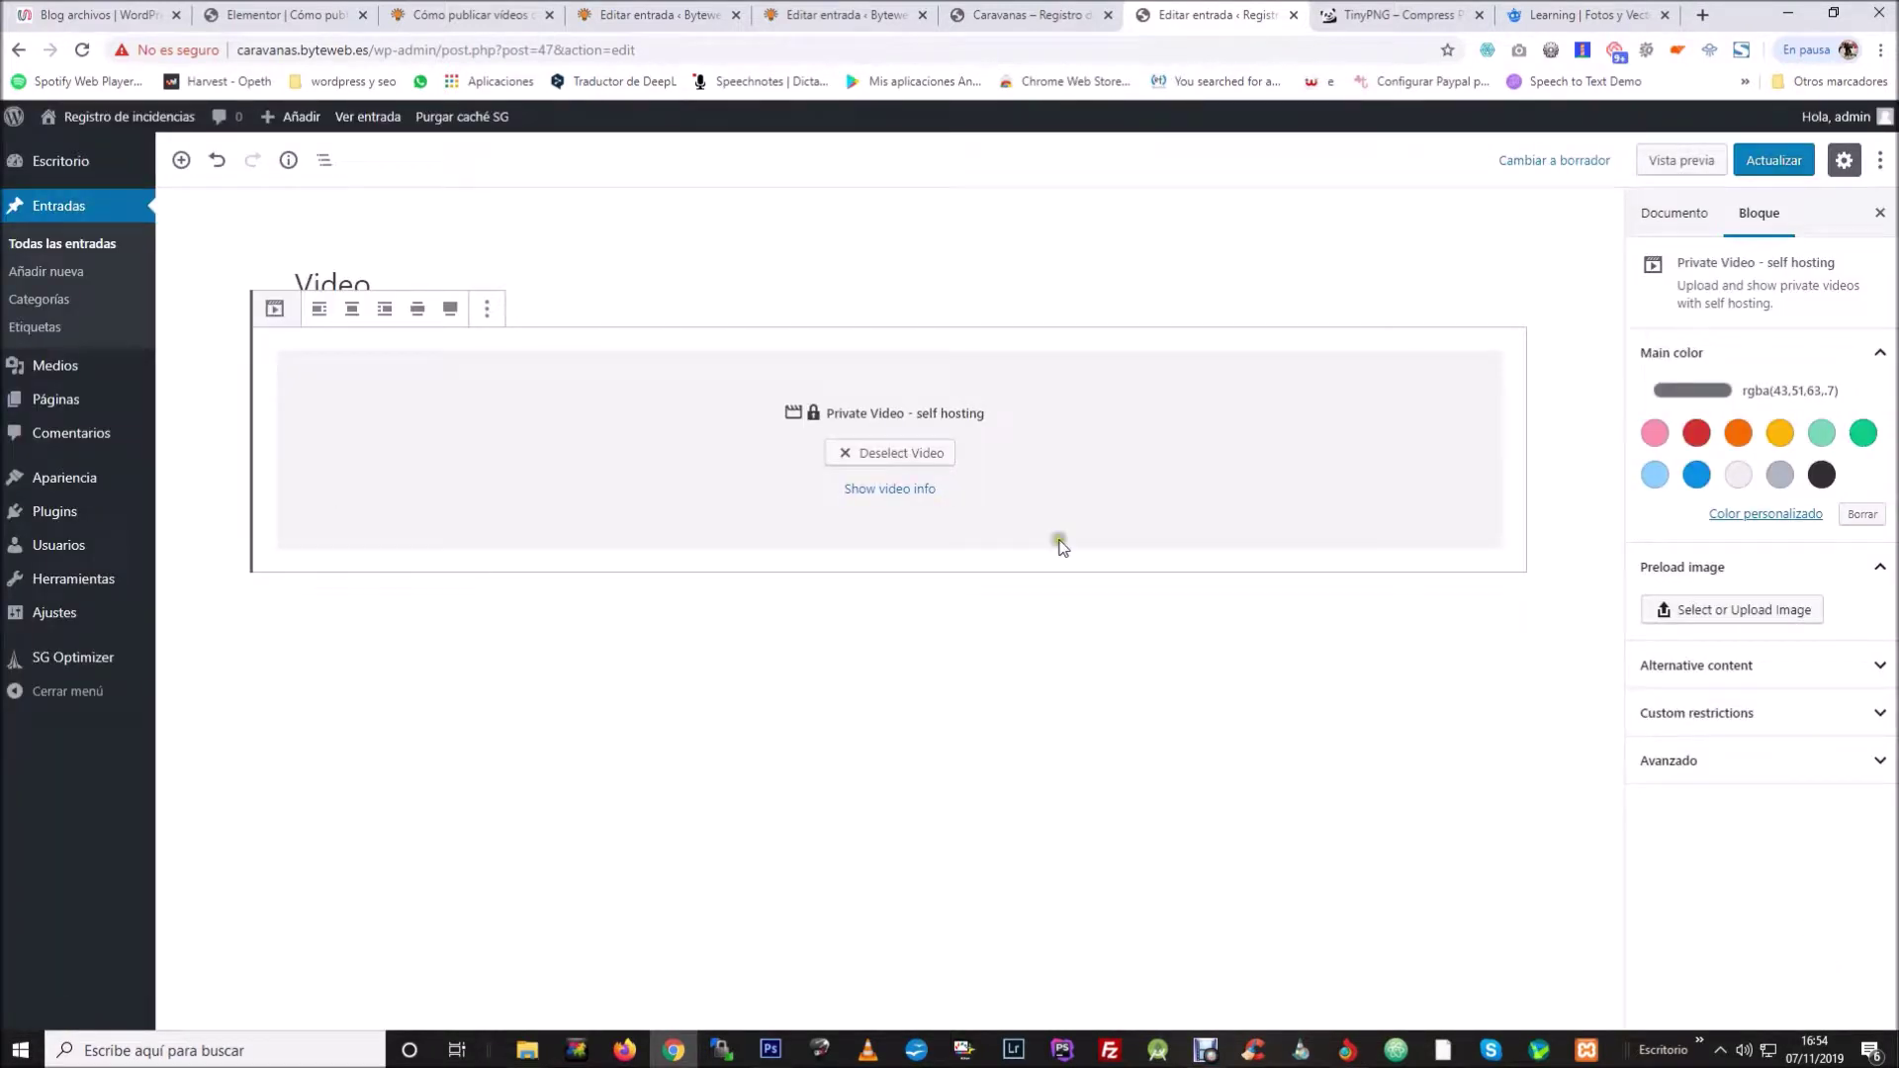
Try a custom dark green main color, #32402b, for the private video block.
click(752, 409)
click(1867, 566)
click(1701, 521)
click(1635, 445)
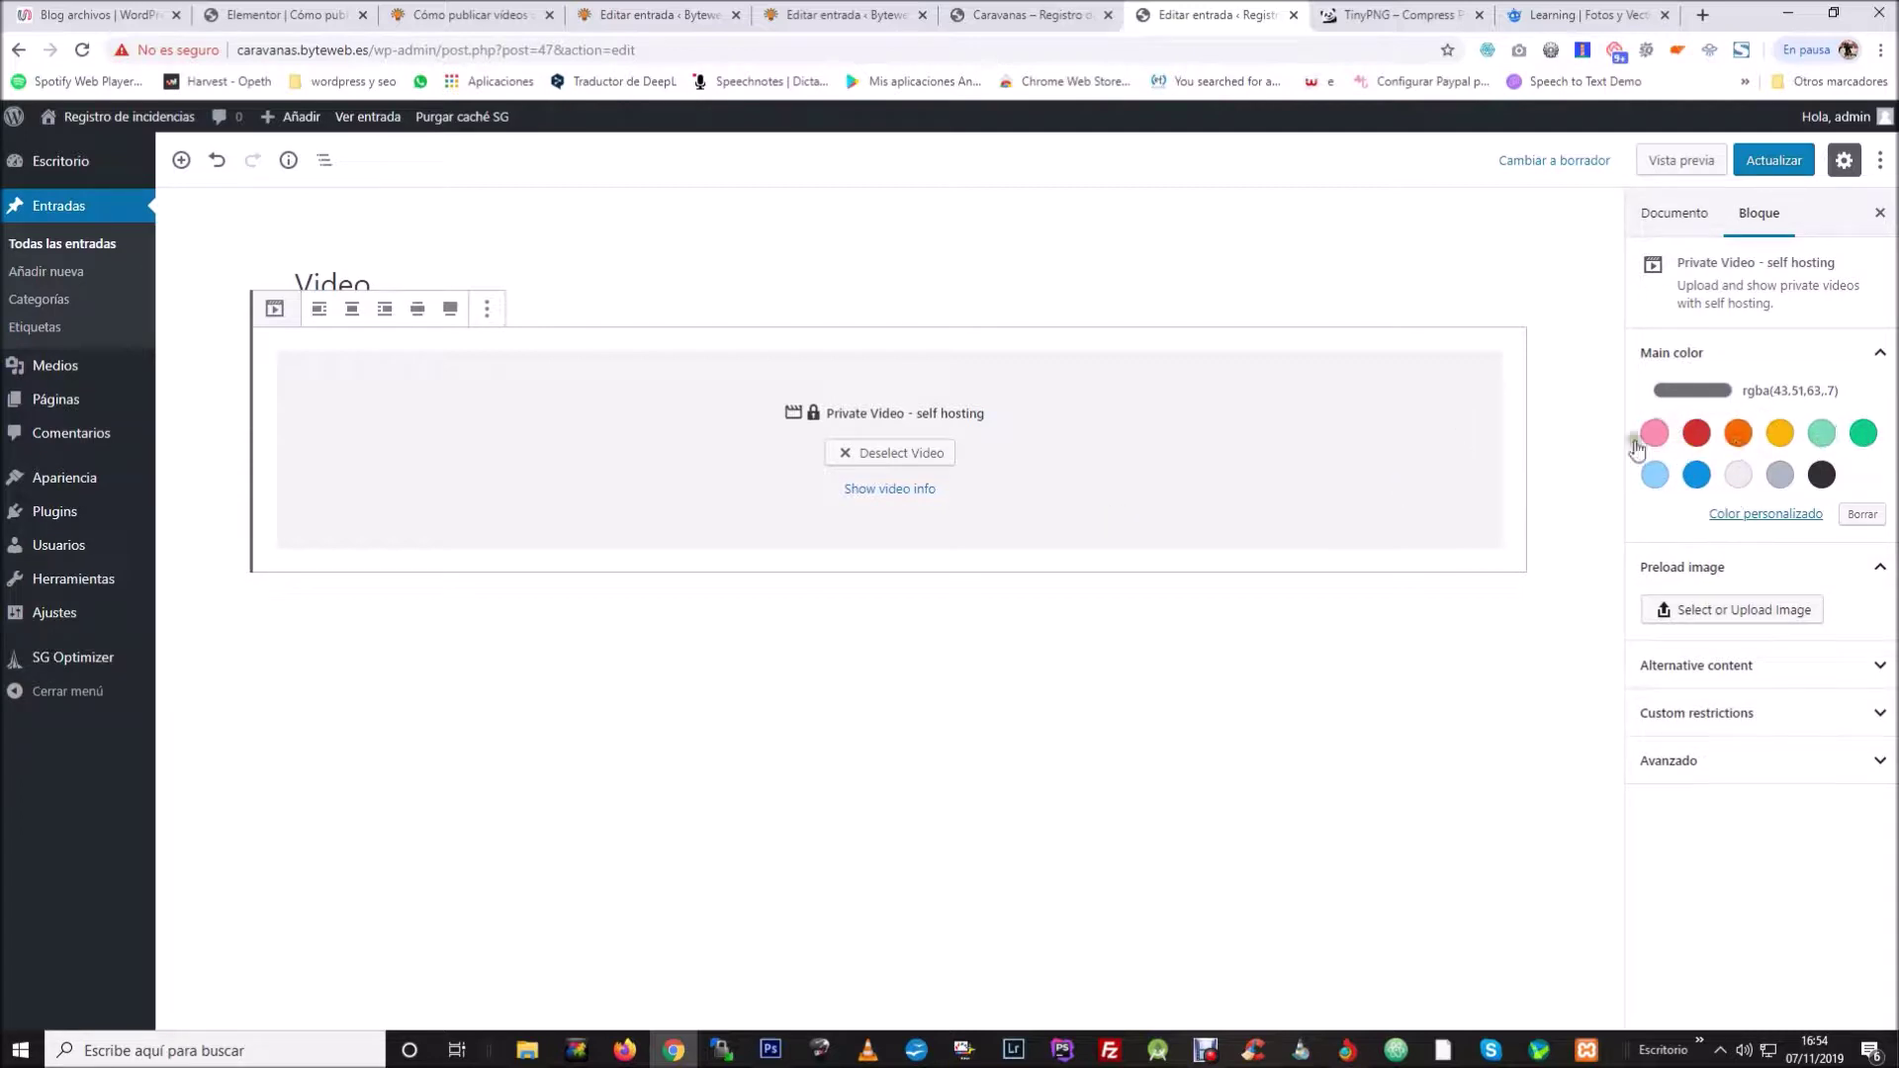
click(1827, 461)
click(1784, 513)
click(1784, 516)
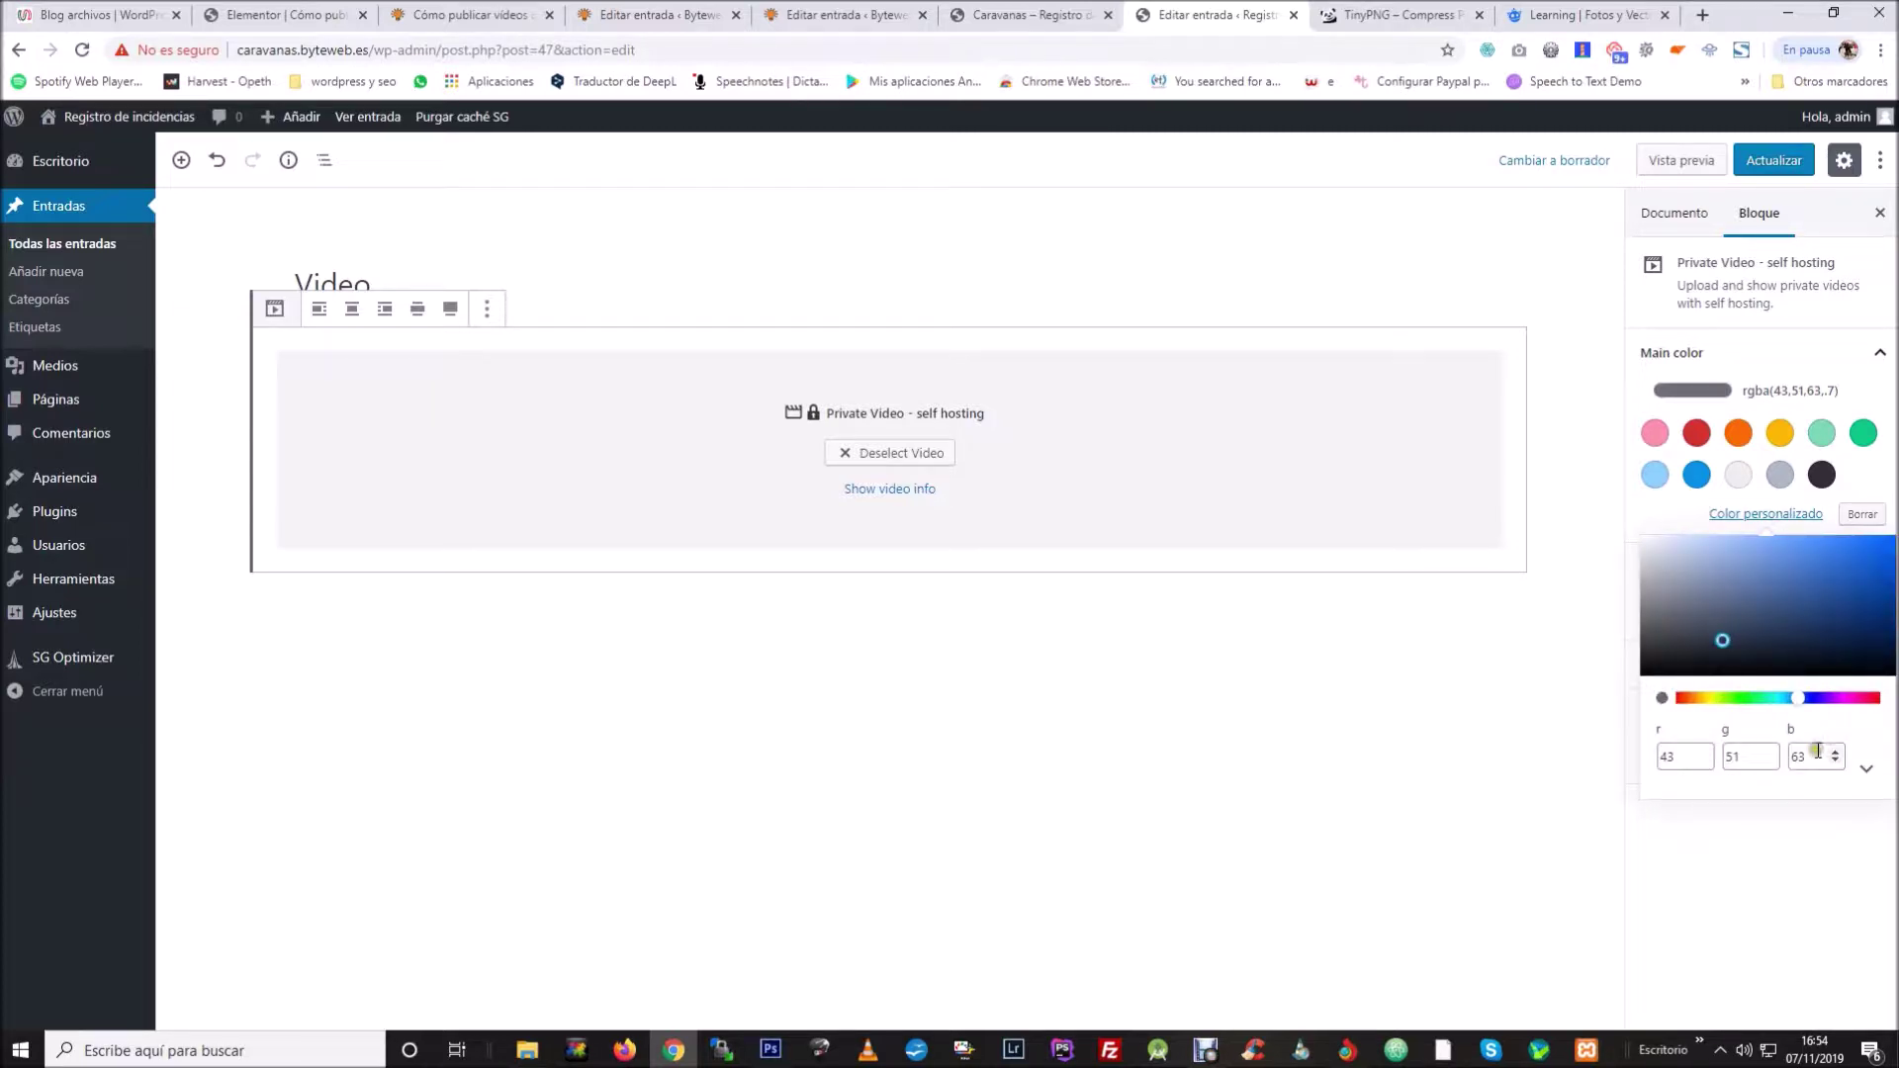
click(1867, 768)
drag(1800, 702, 1737, 701)
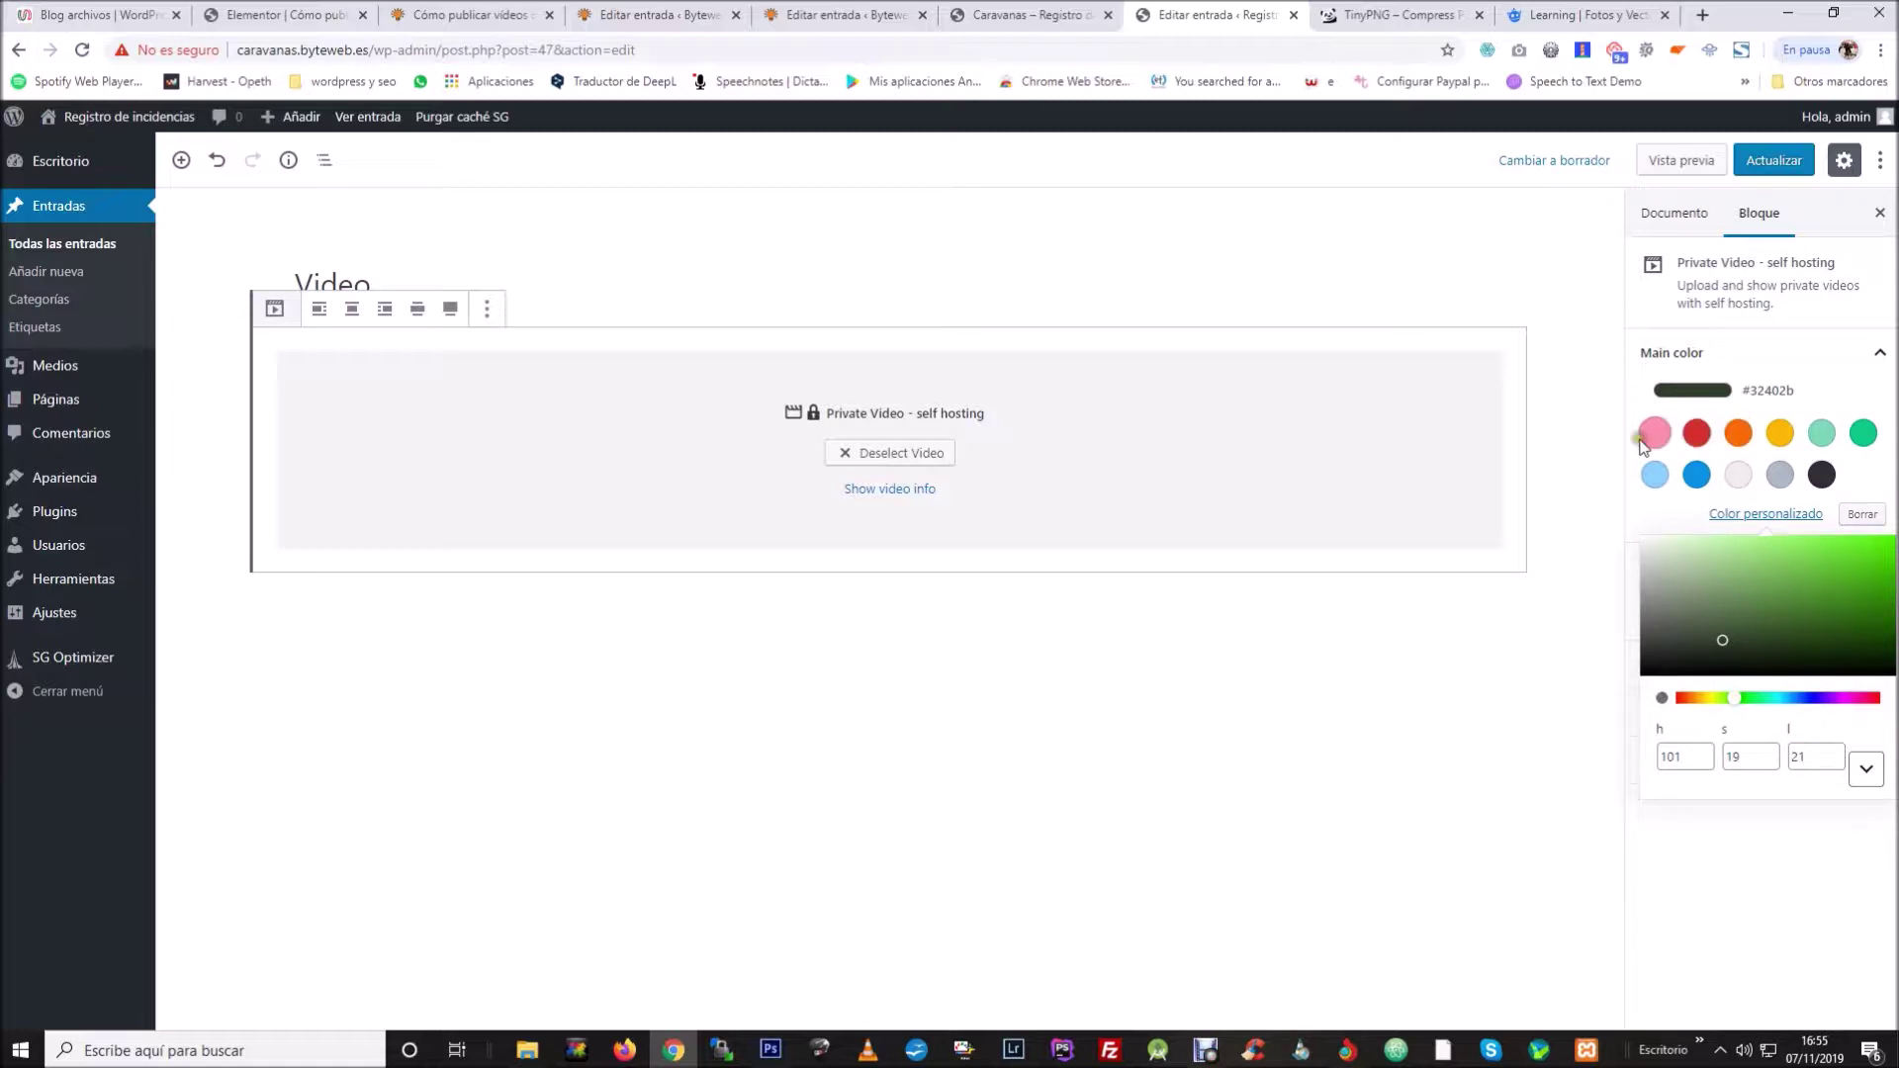
Set the block's main color to red #cf2e2e and choose WhatsApp-Image-2019-11-05-at-14.20.00.jpeg as its preload image.
click(1691, 438)
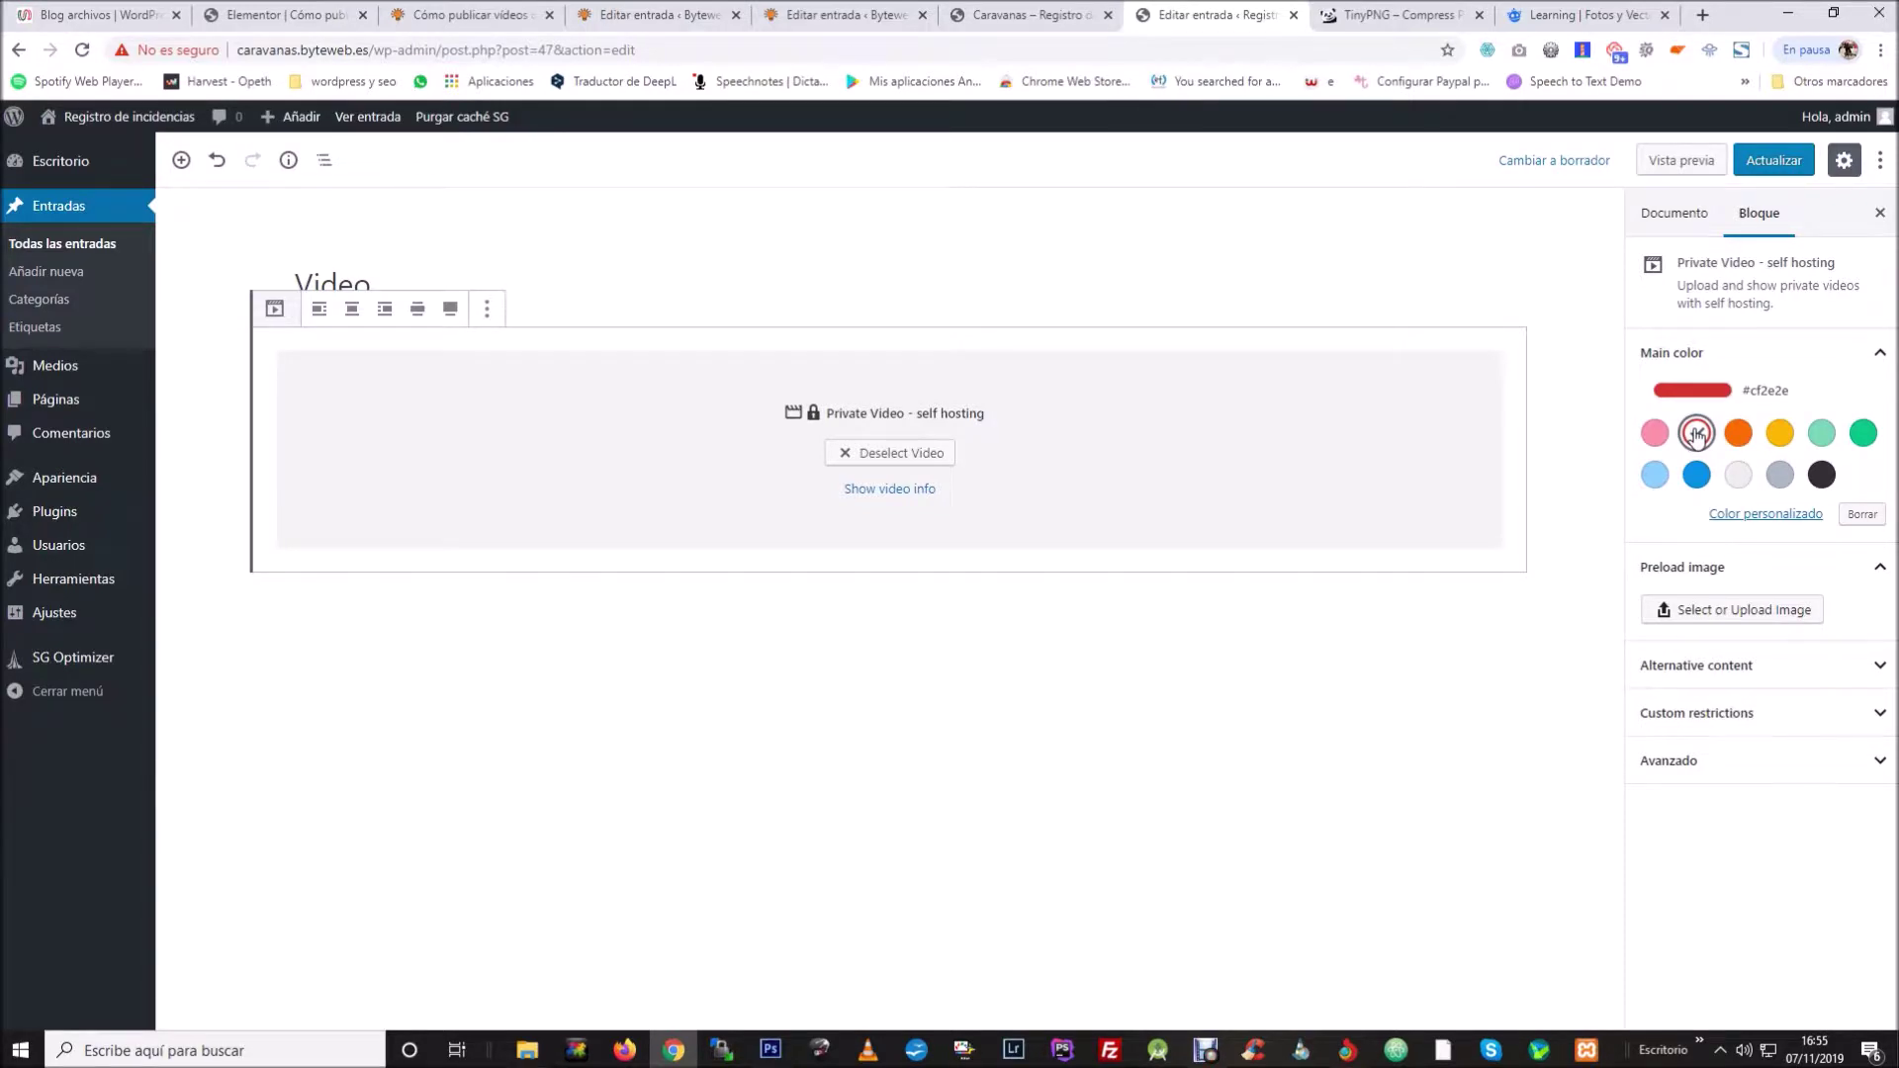
click(1749, 612)
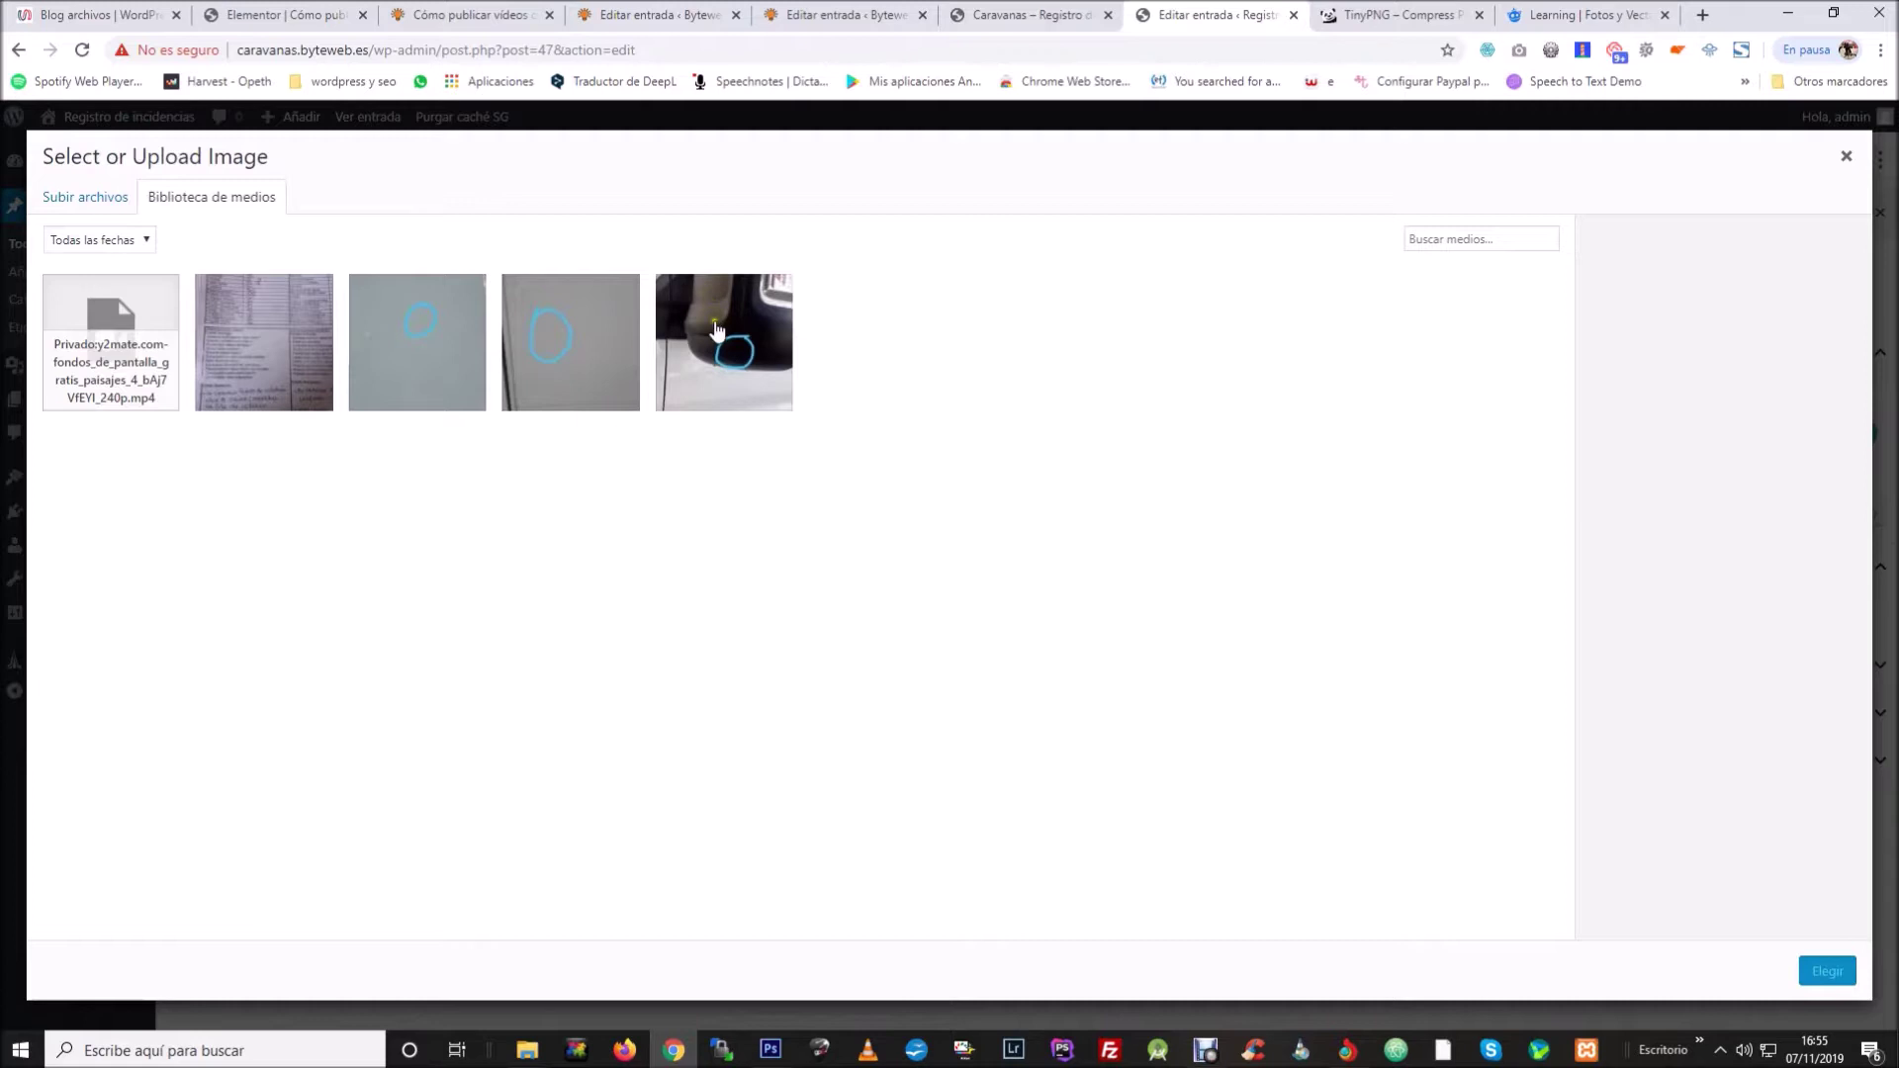
click(757, 337)
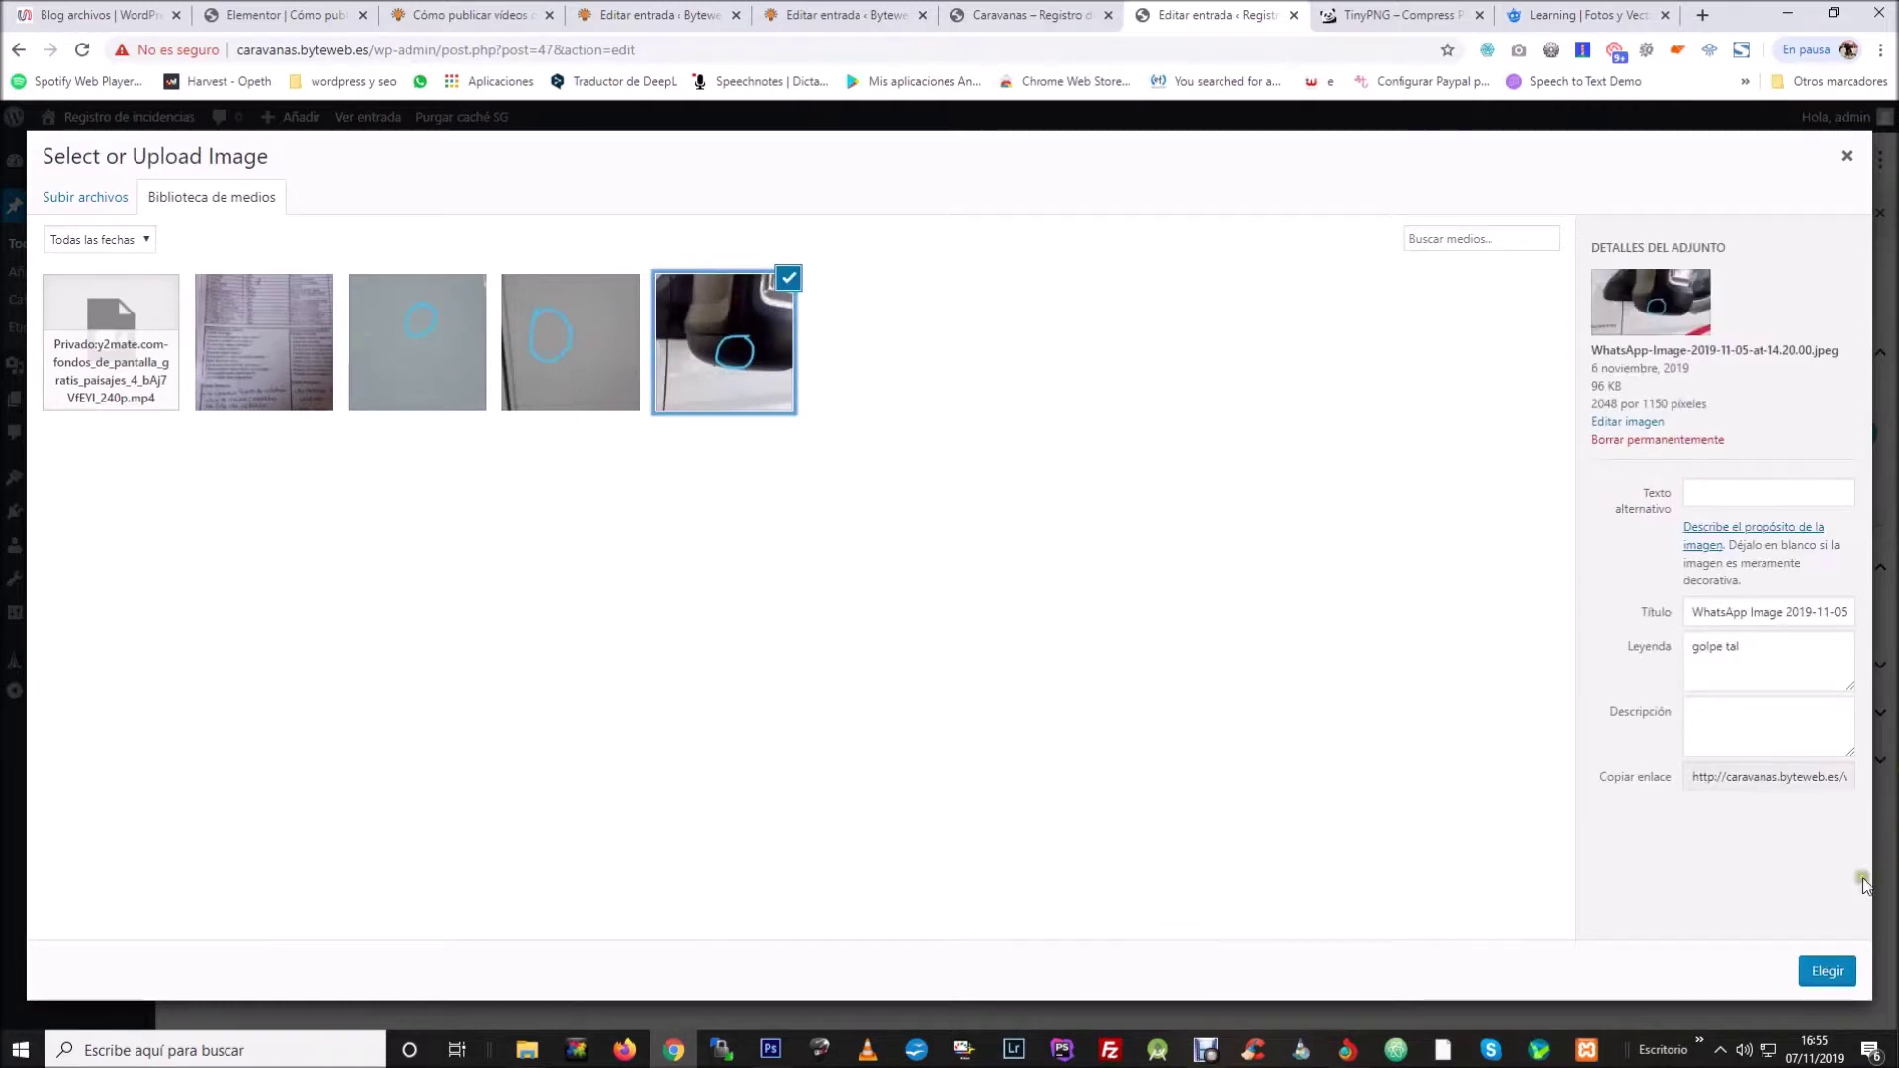
click(1829, 971)
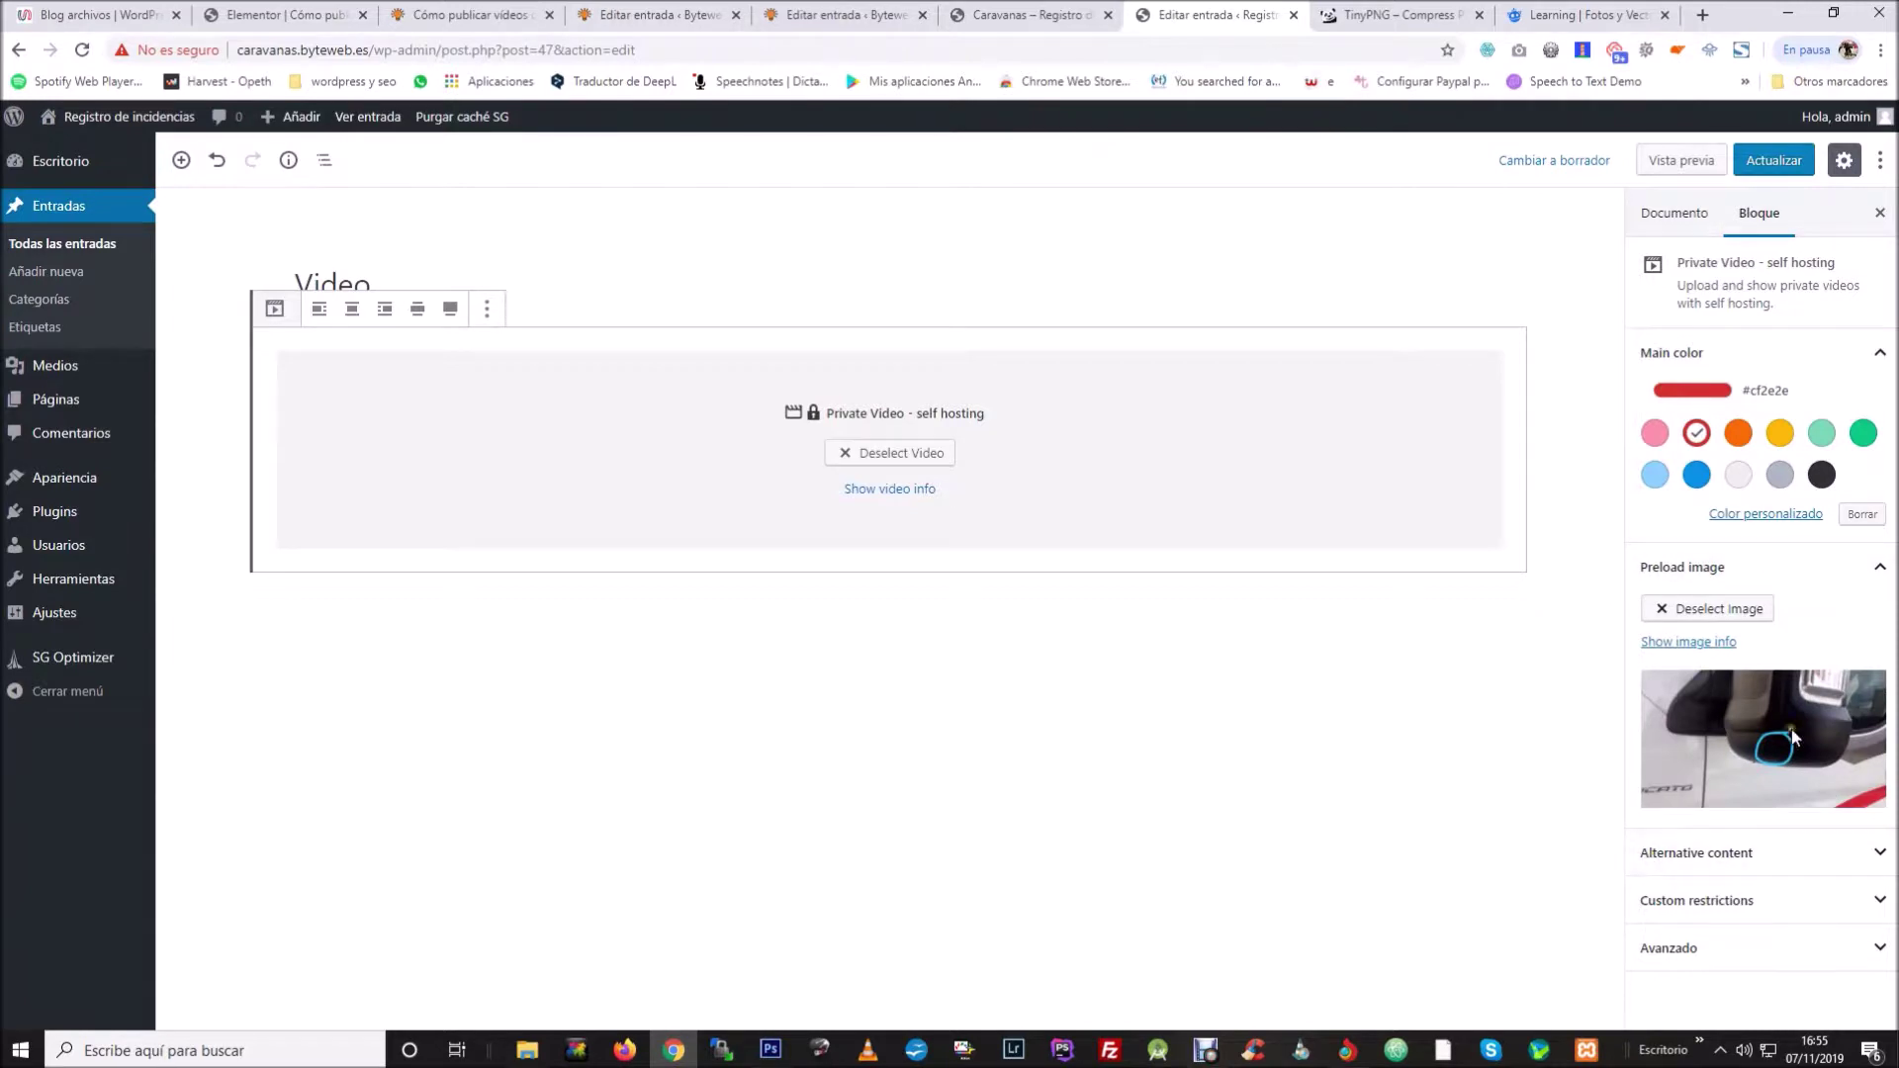
Enable alternative content for the video block and enter "contenido restringido. Para acceder logueate o create una nueva cuenta".
click(1759, 871)
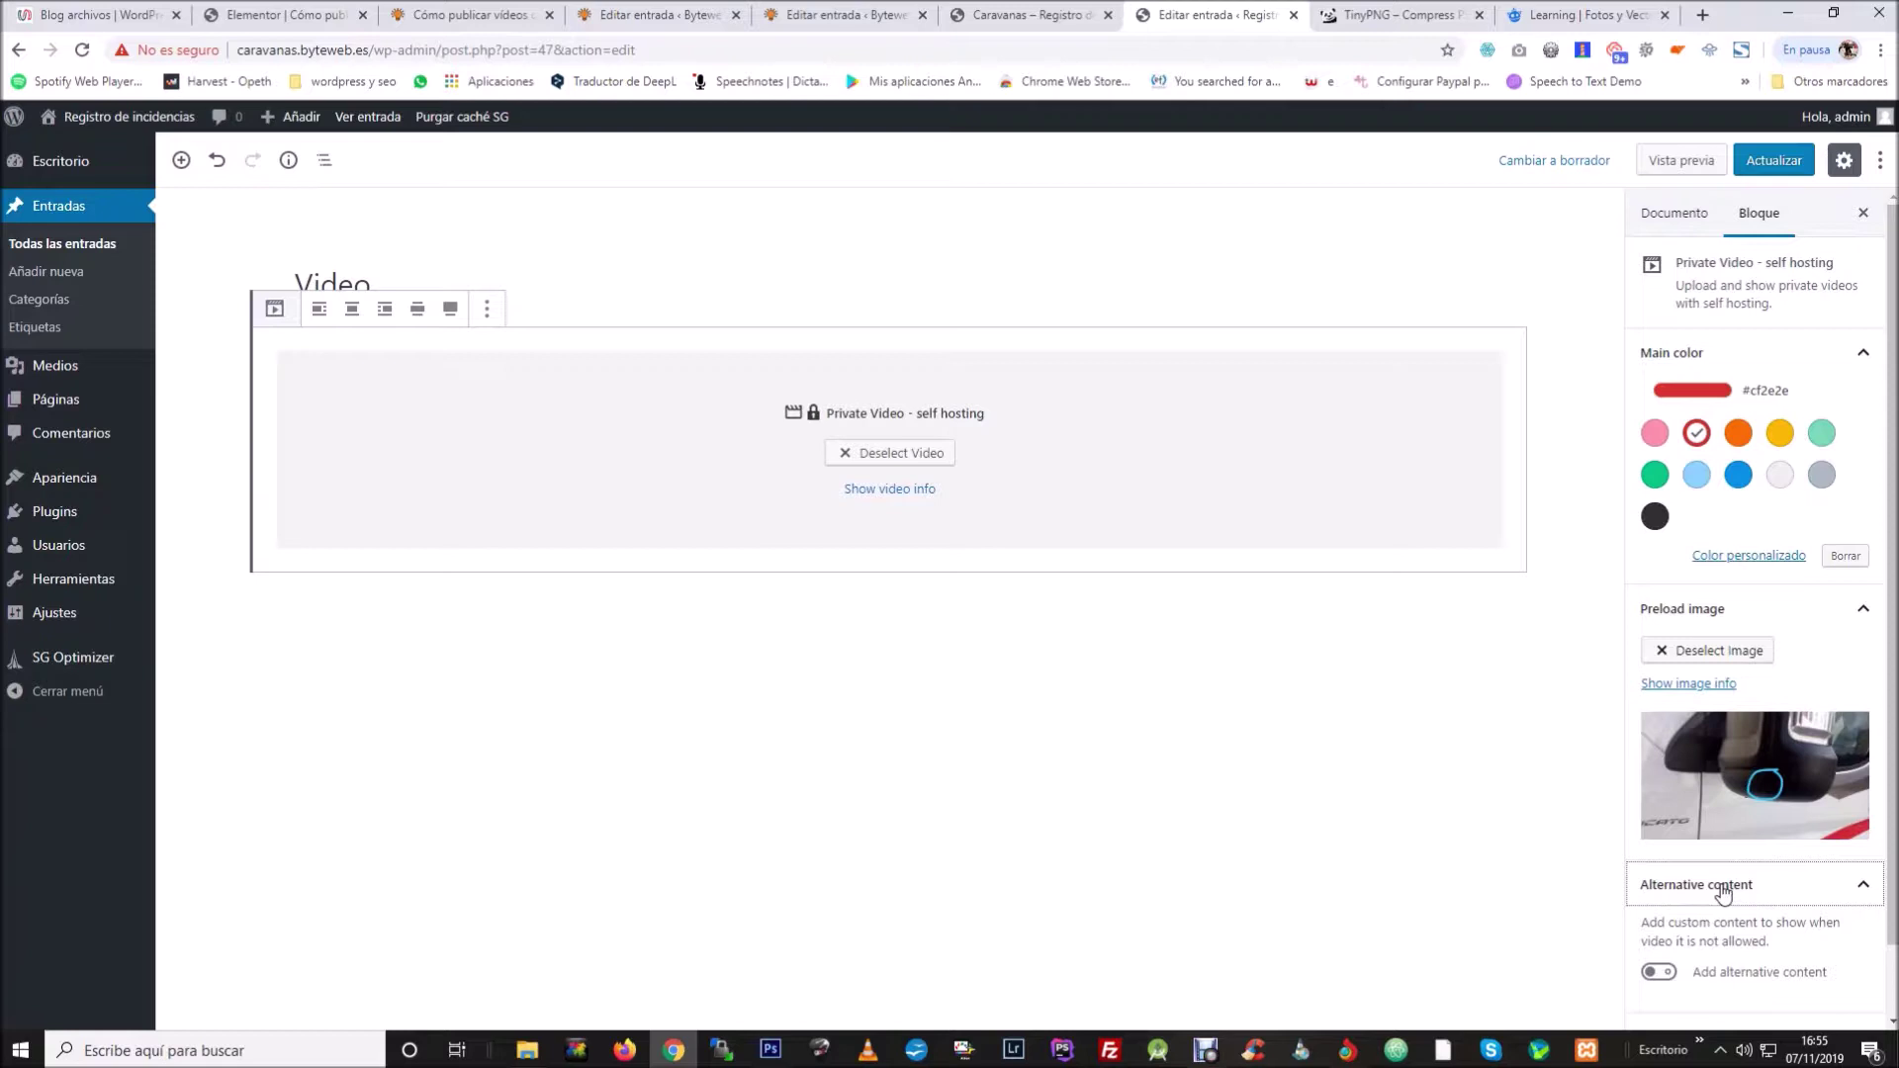
scroll(1702, 813, down, 1)
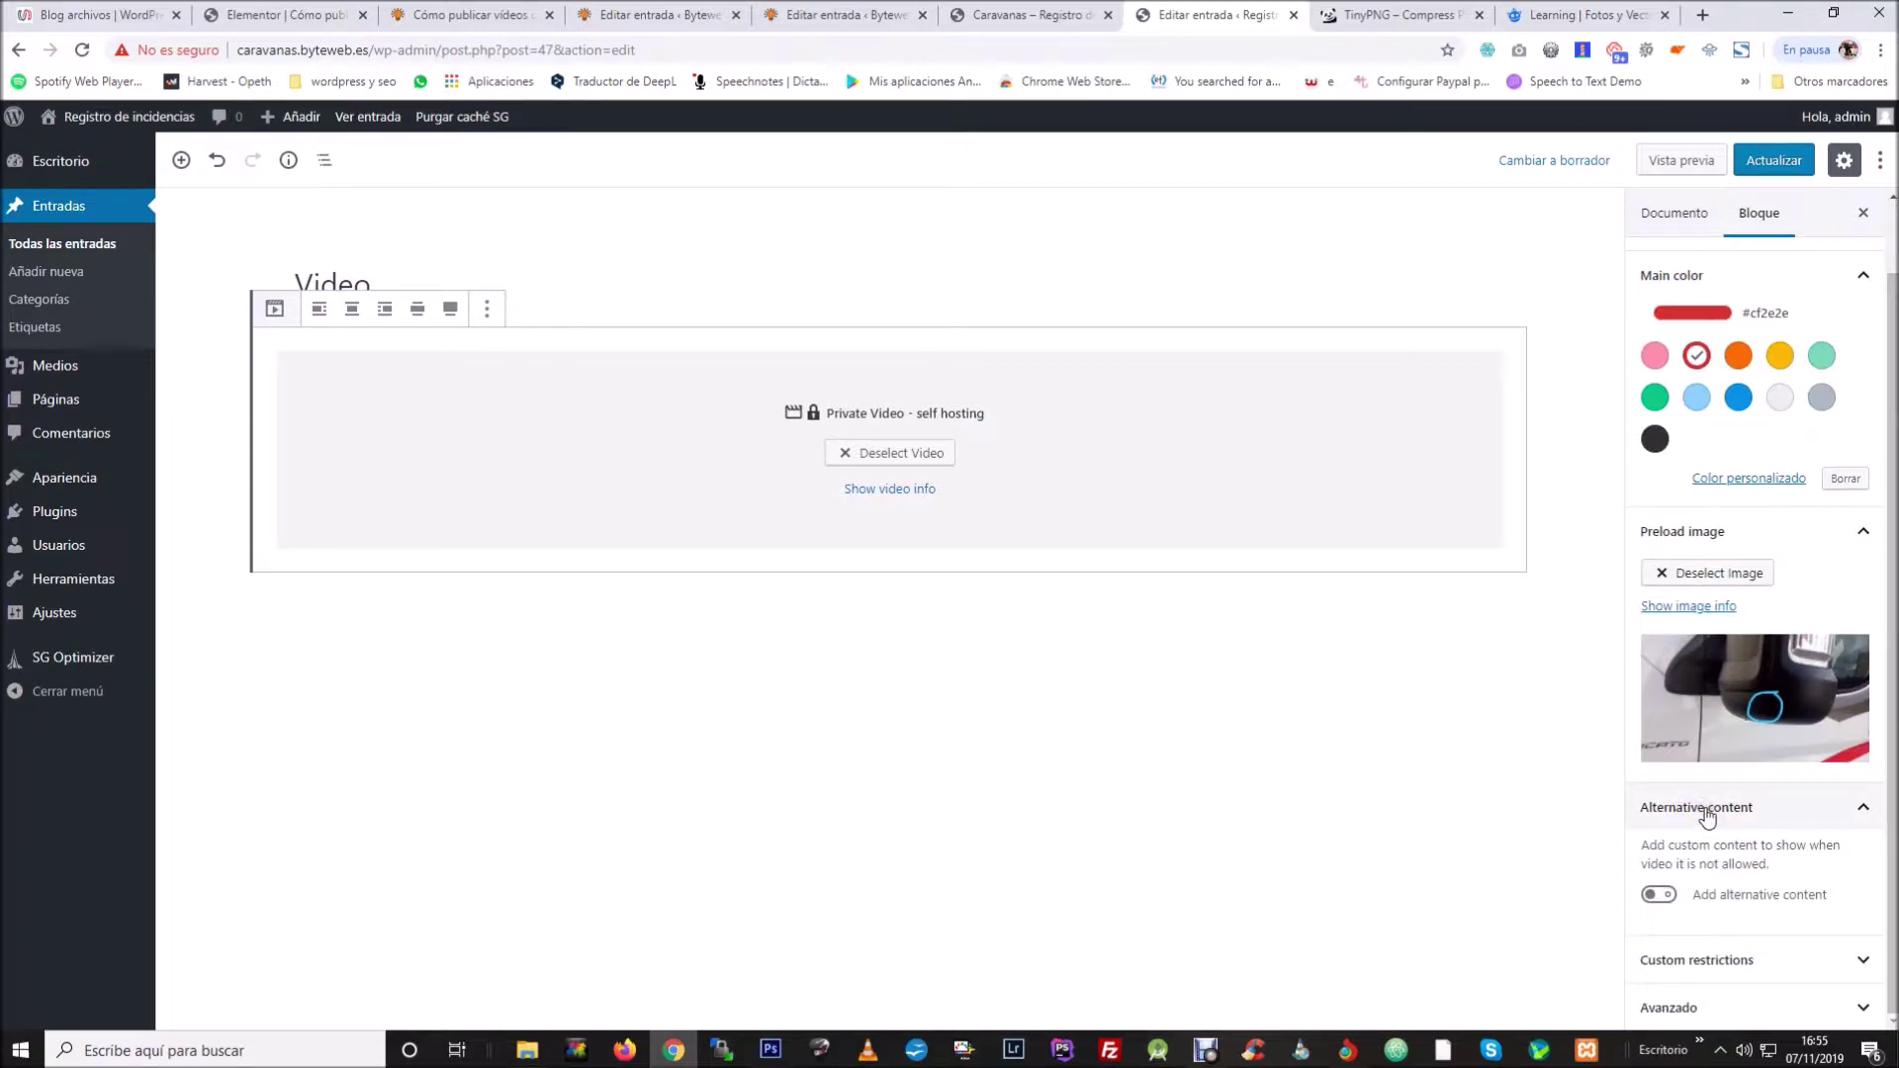
click(1666, 898)
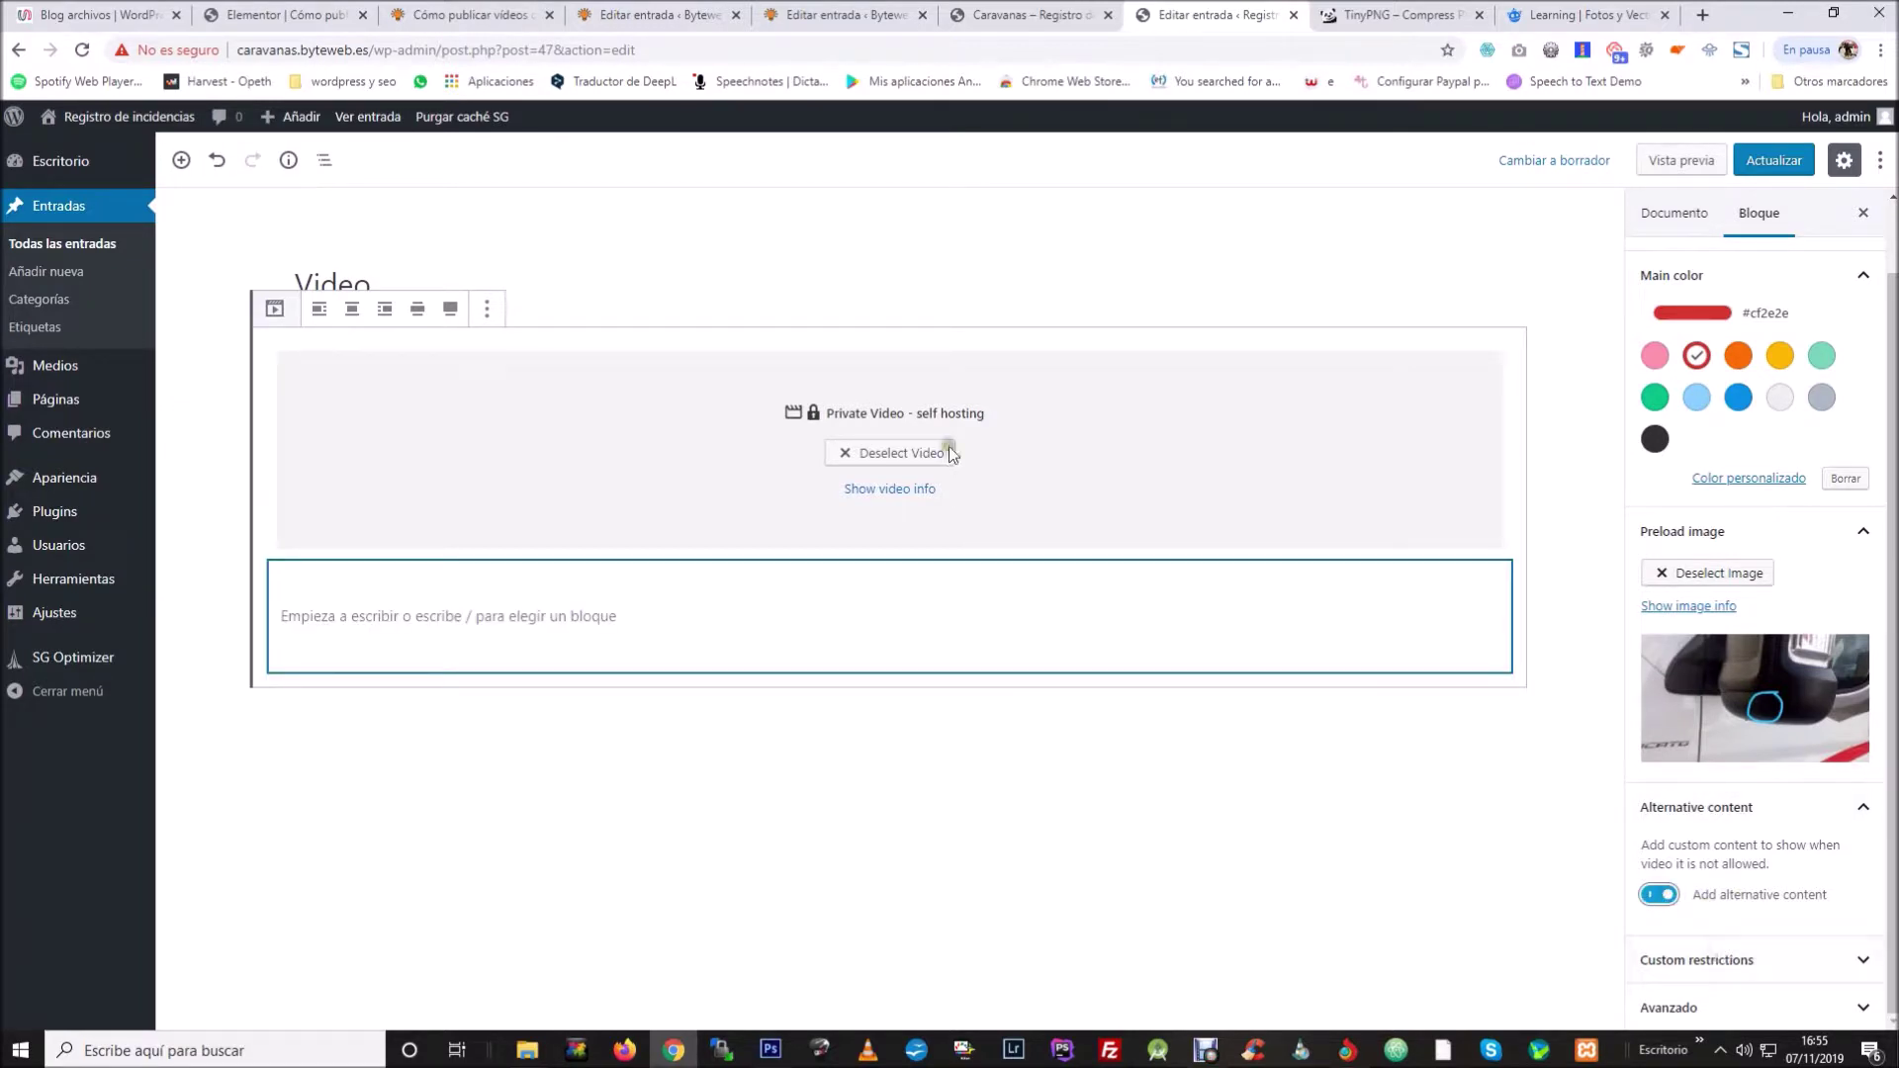
click(423, 615)
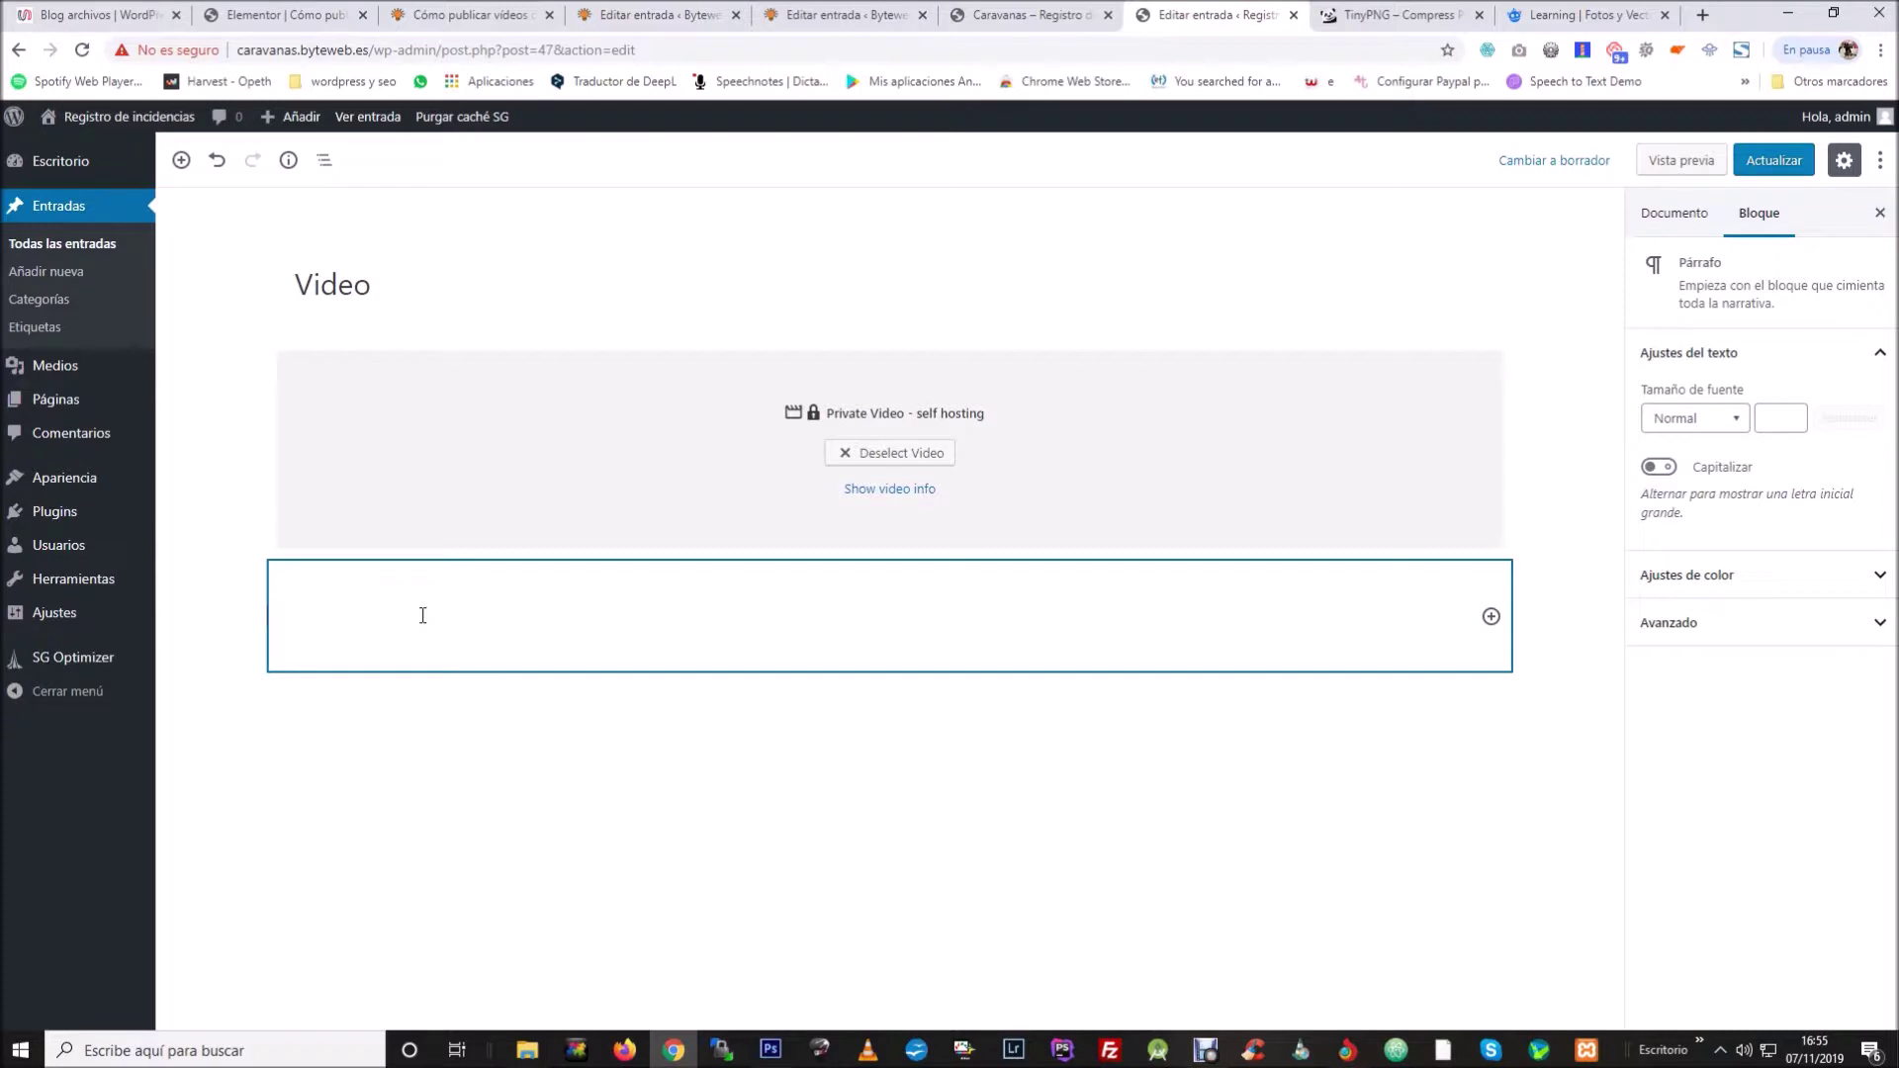
click(422, 616)
text(contenido restringido. Para acceder)
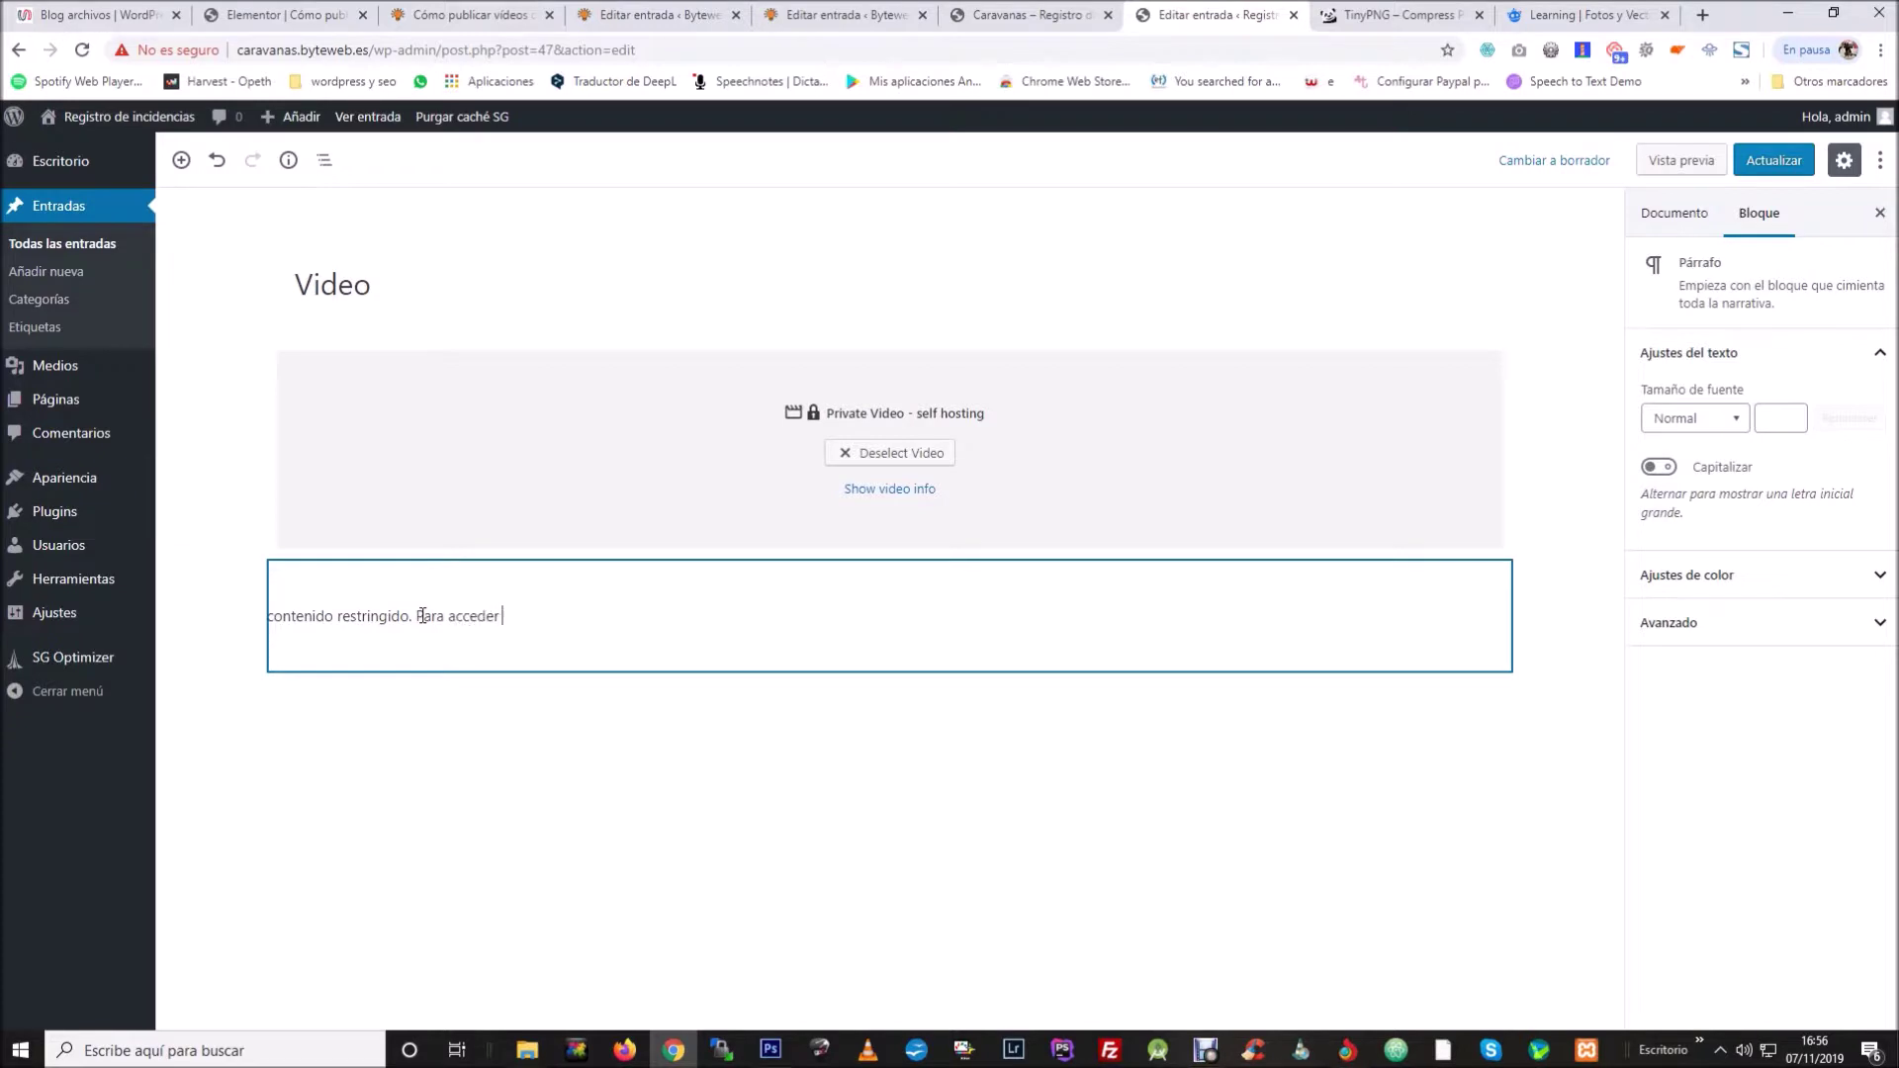
text( logueate o create una nueva cuenta)
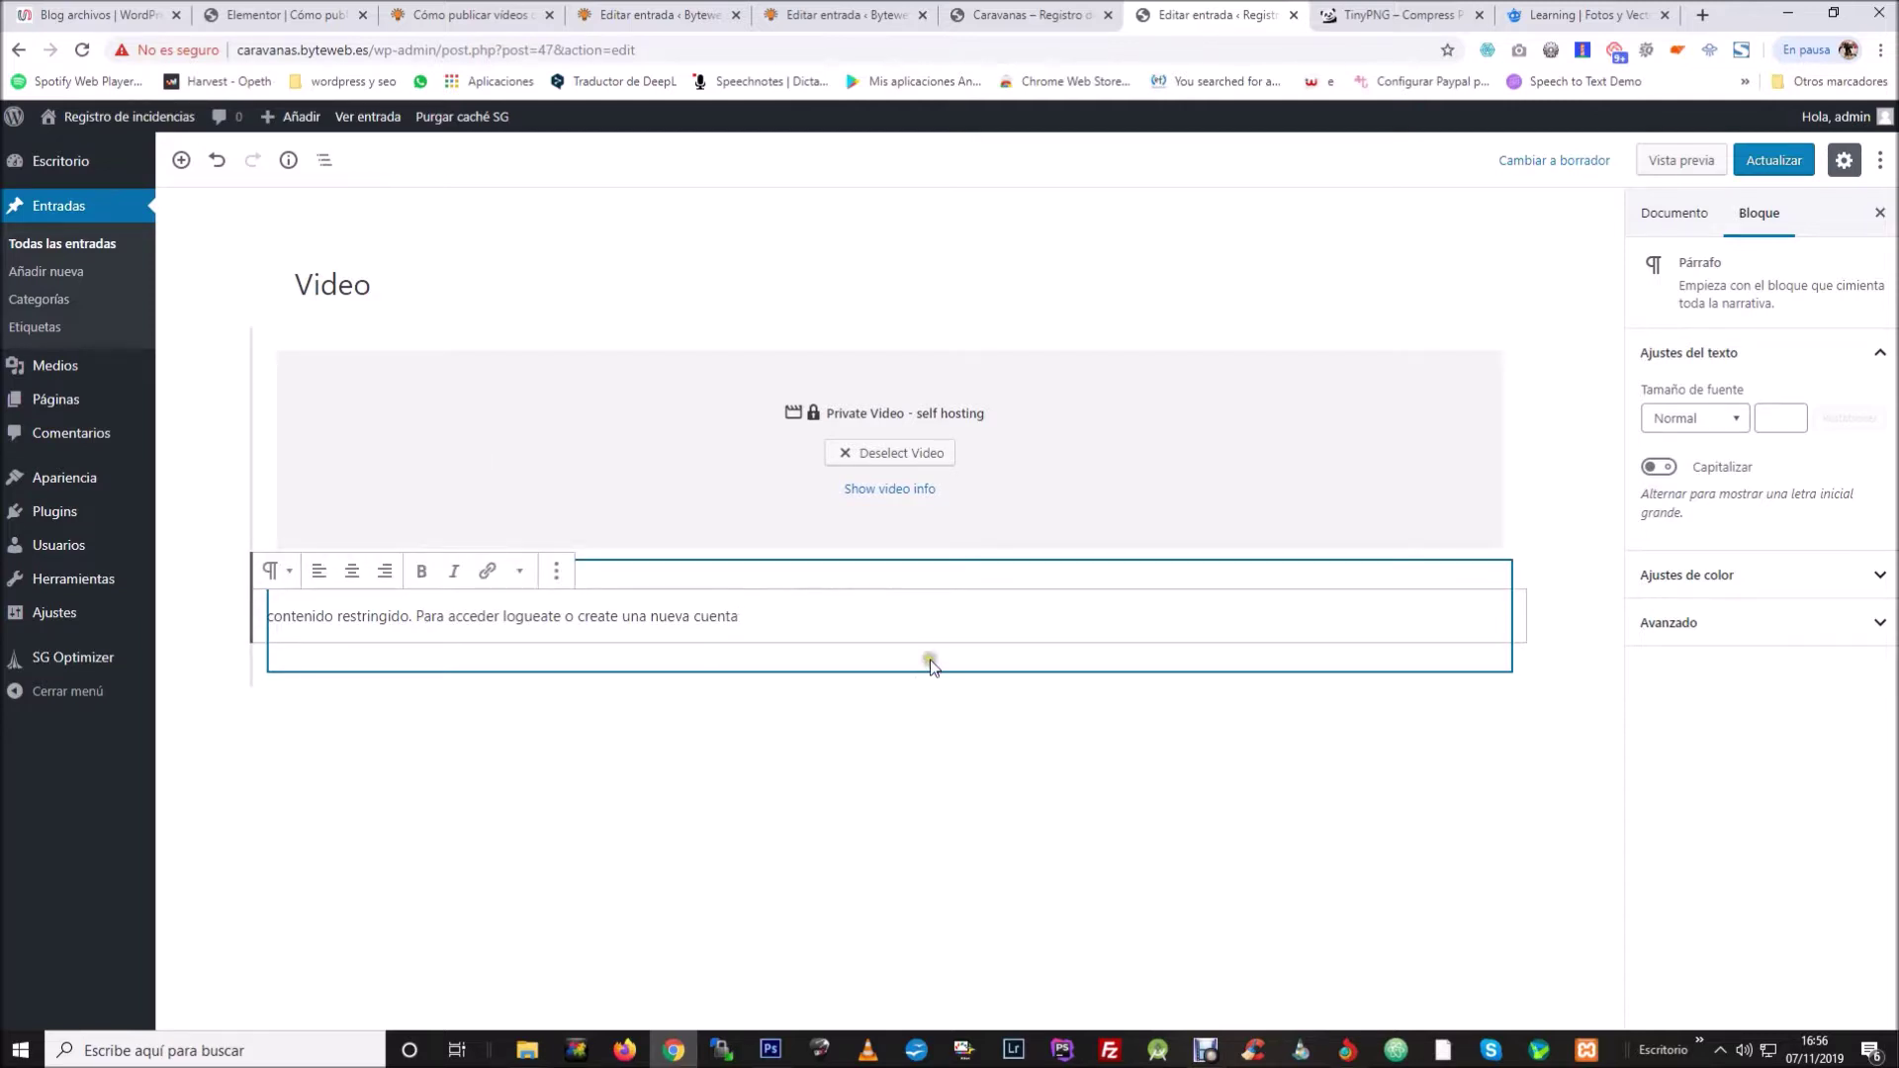
Center the alternative content paragraph and transform it into a heading.
drag(873, 627, 427, 629)
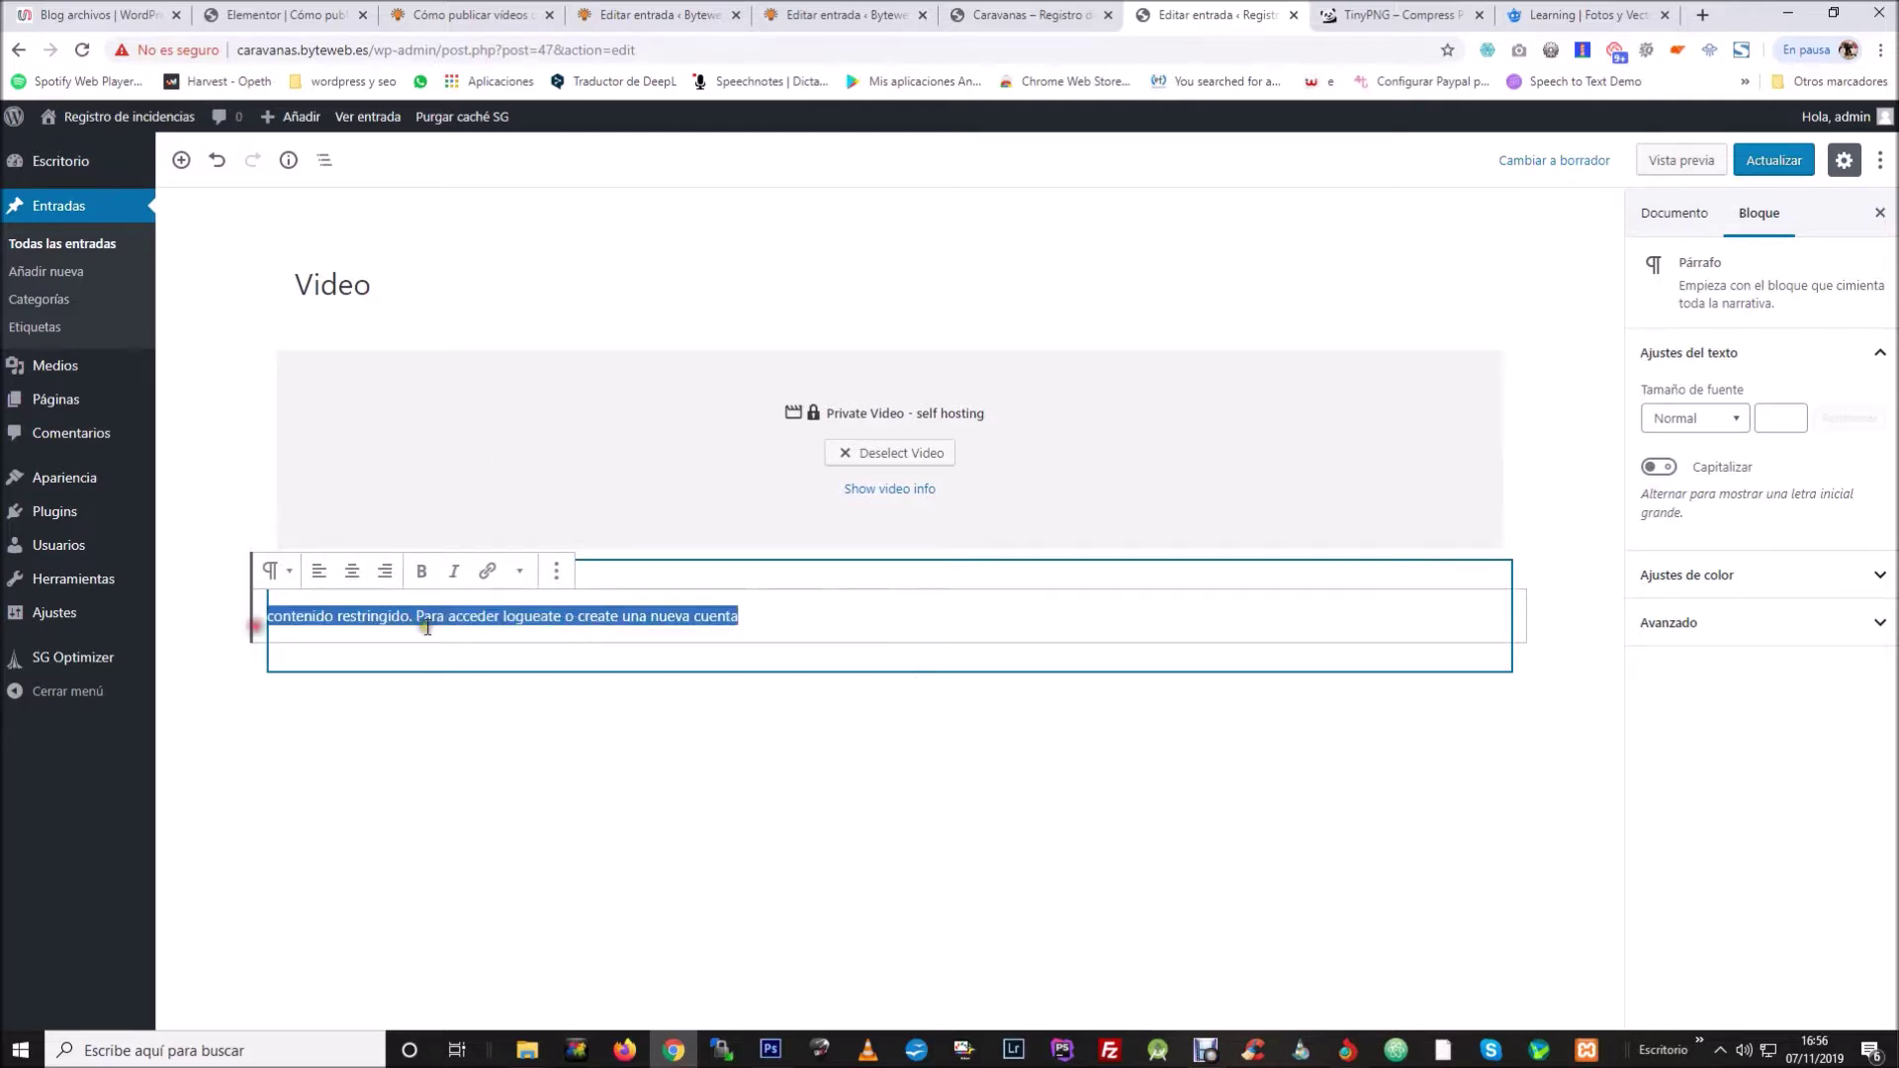
click(350, 572)
click(294, 578)
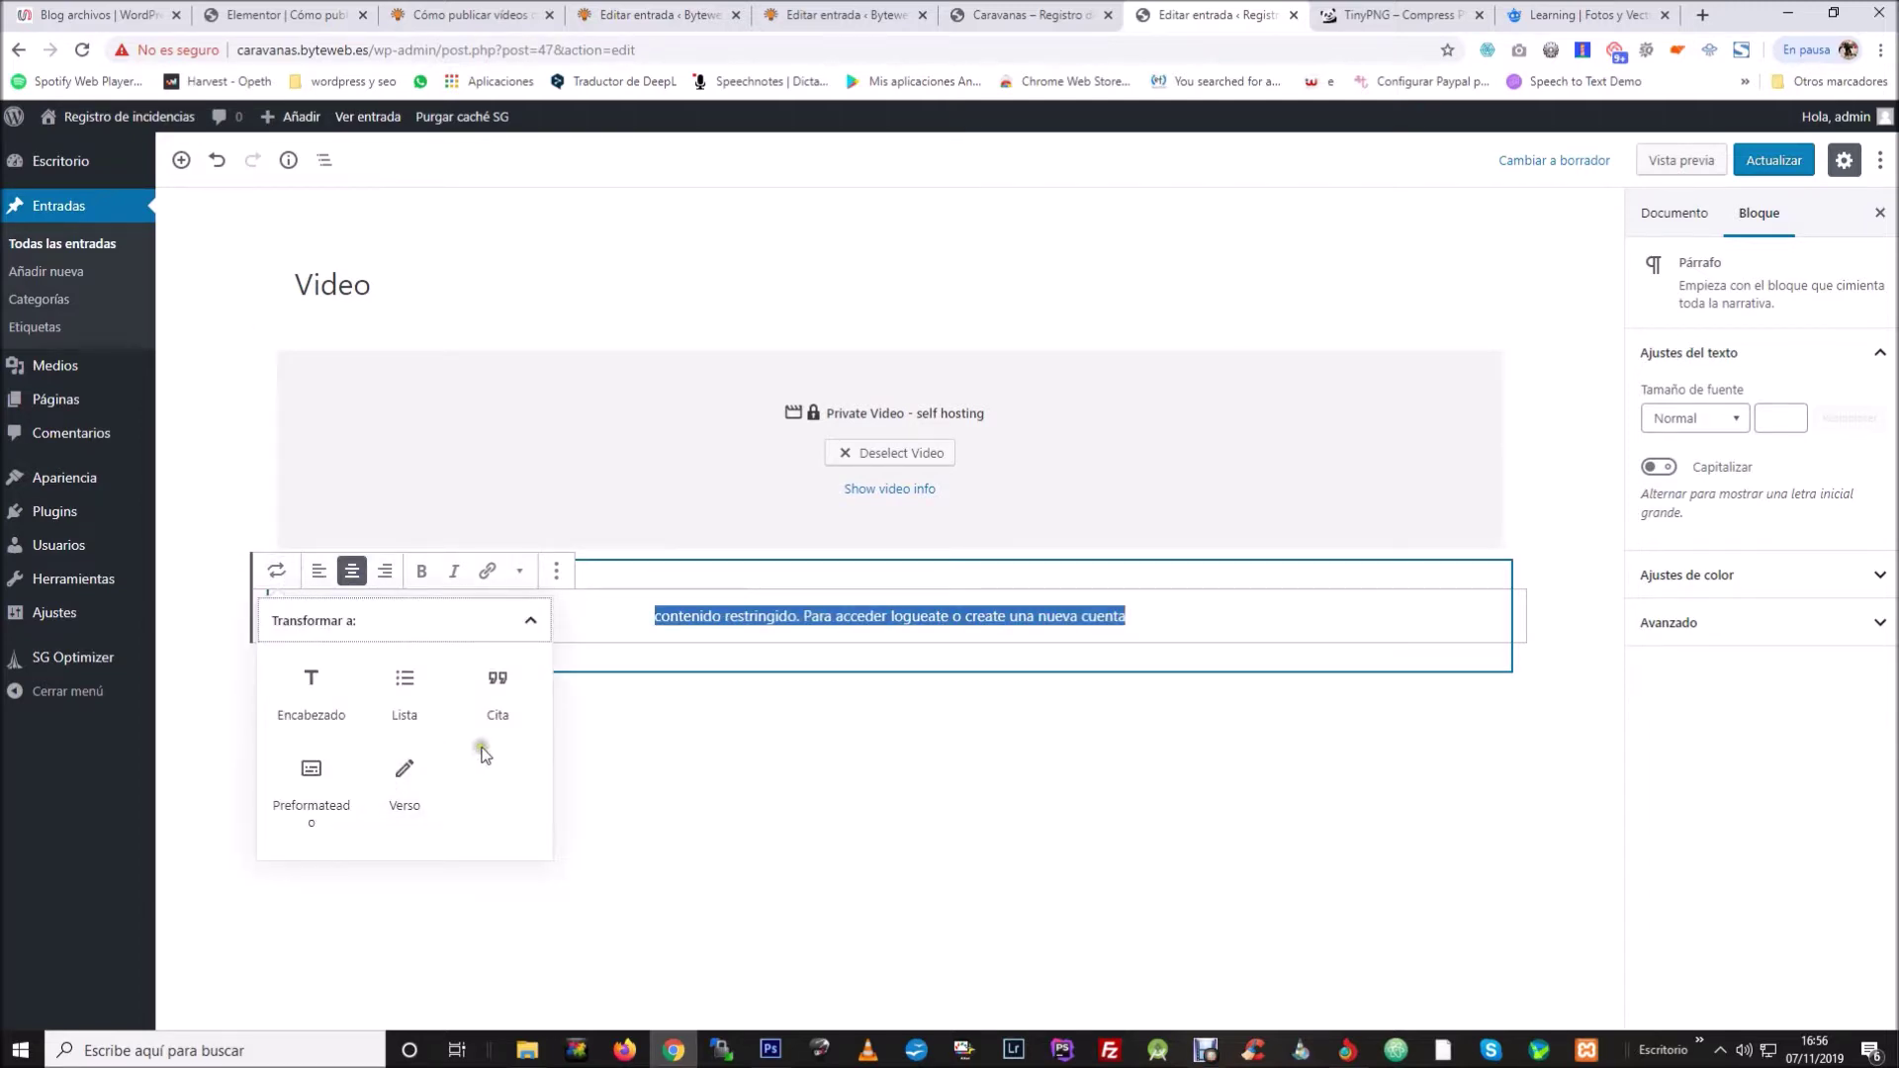
click(312, 707)
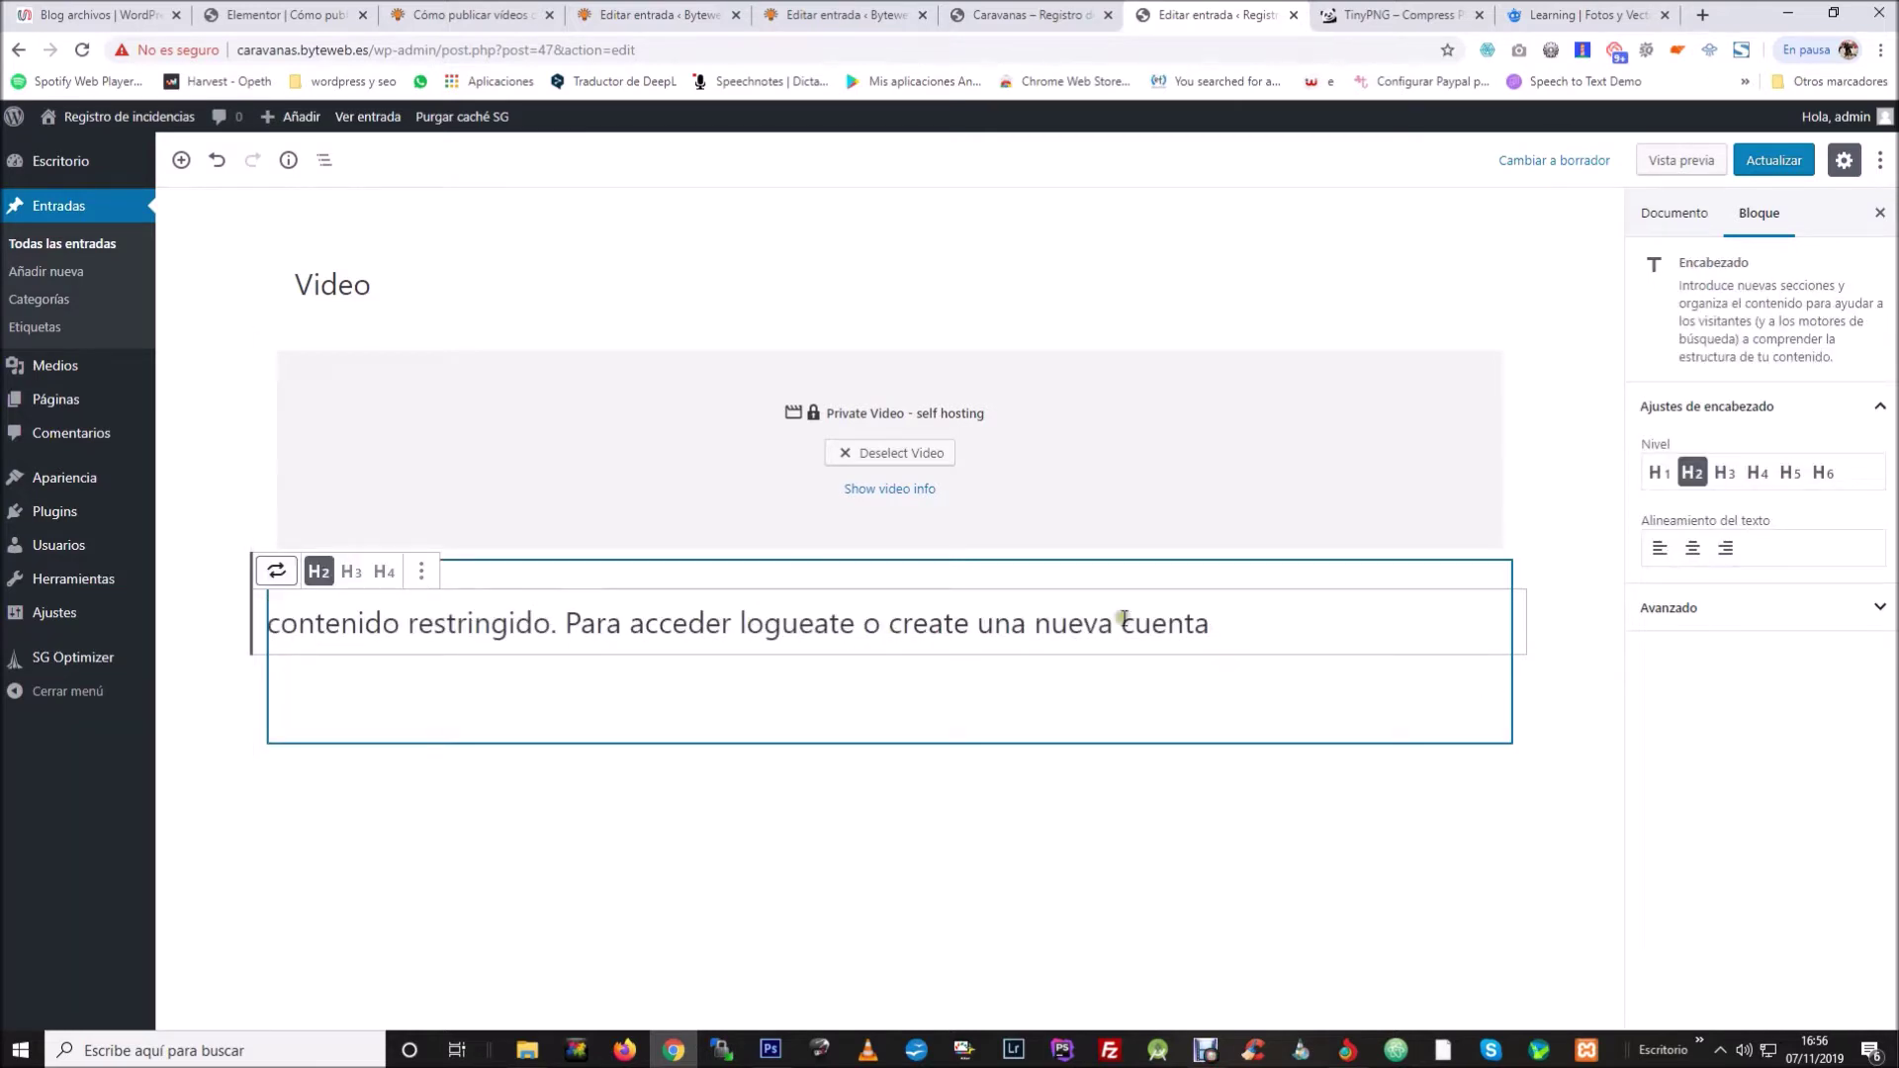
drag(1272, 638, 259, 630)
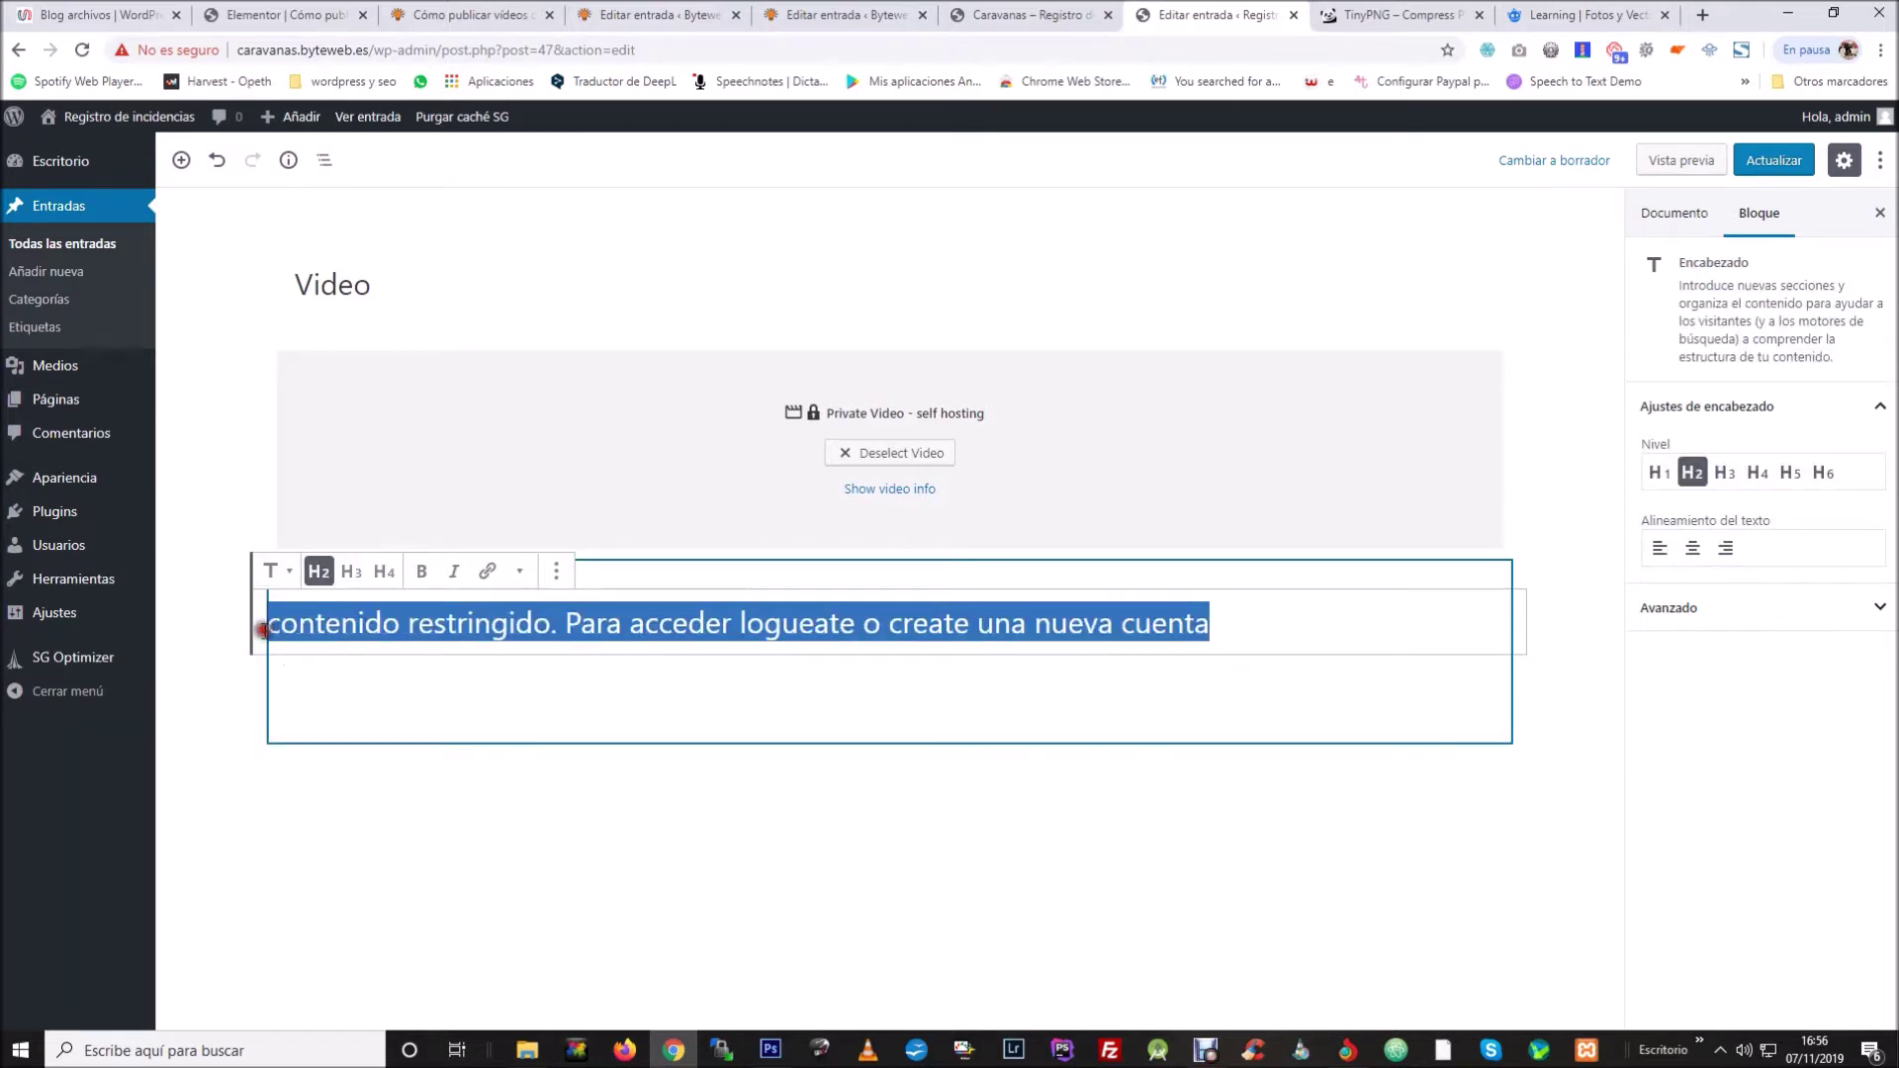
click(556, 574)
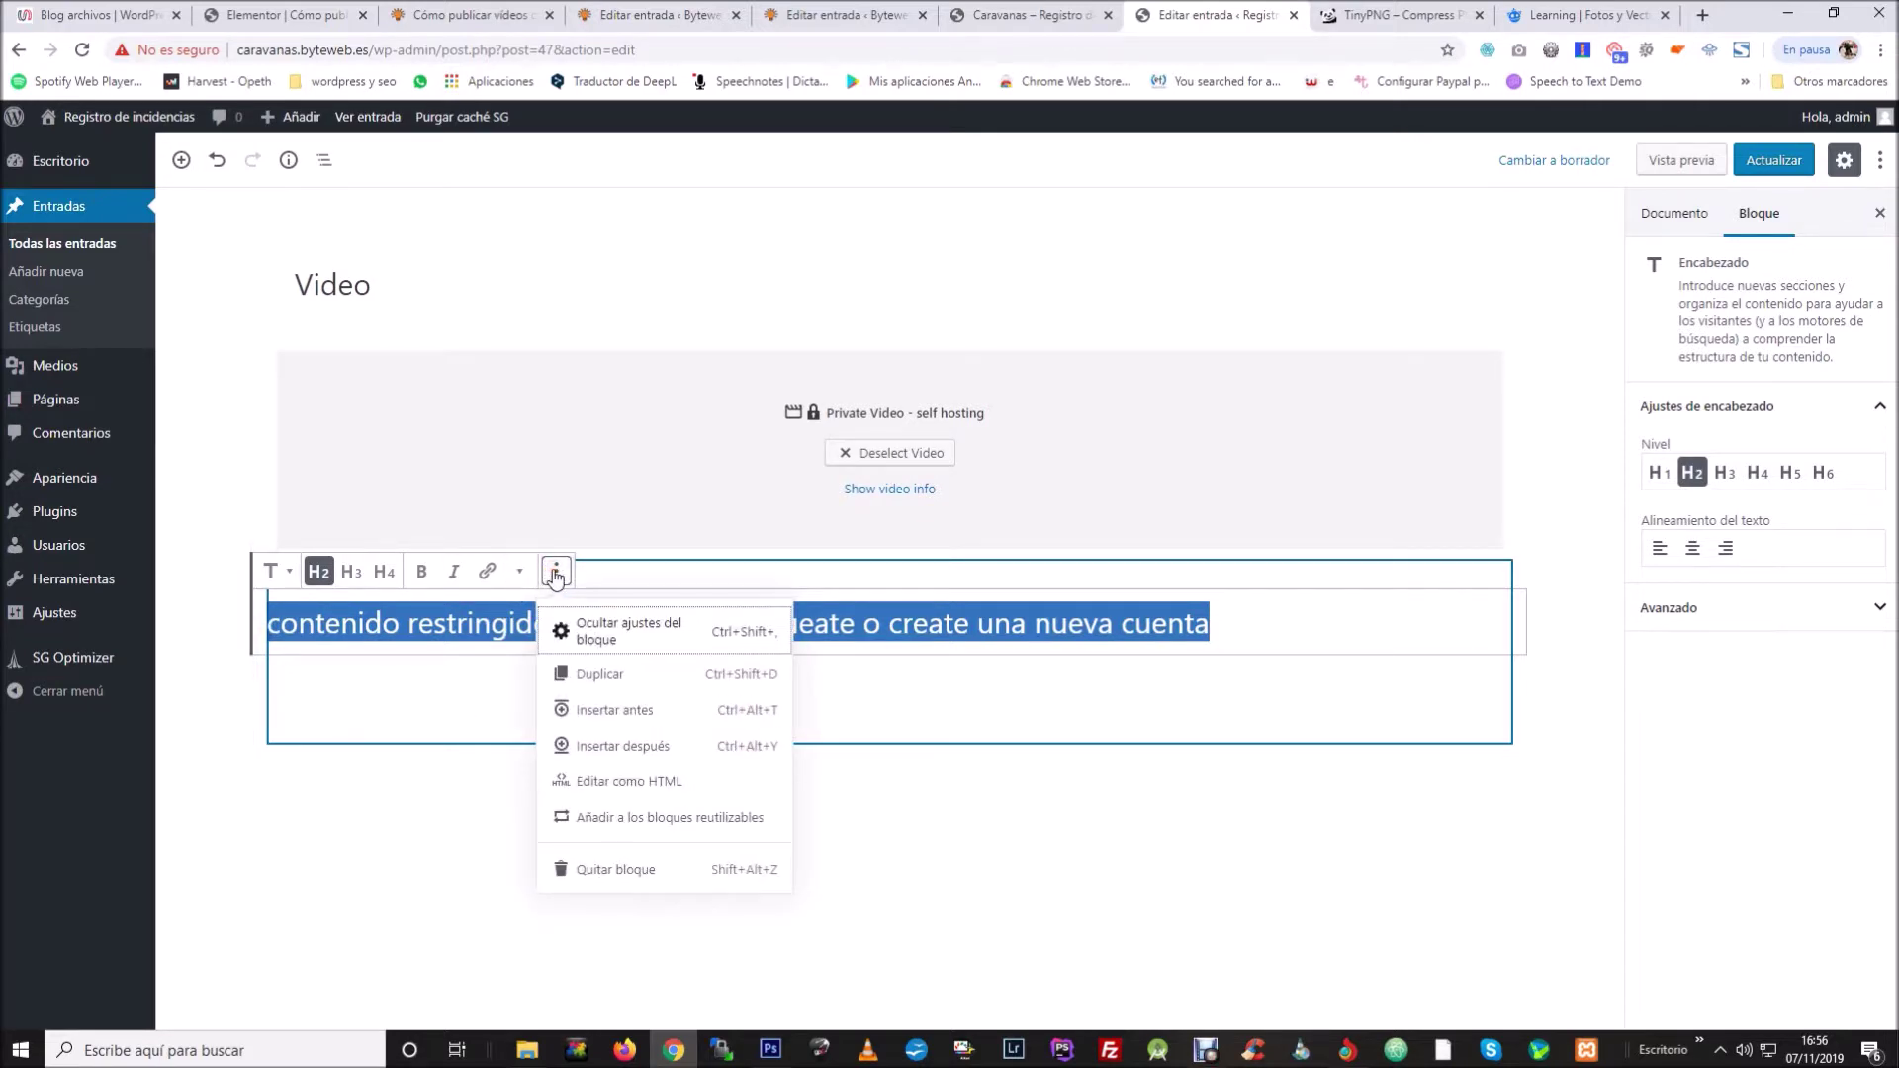
click(556, 574)
Deselect the heading block and update the Video post.
click(1238, 878)
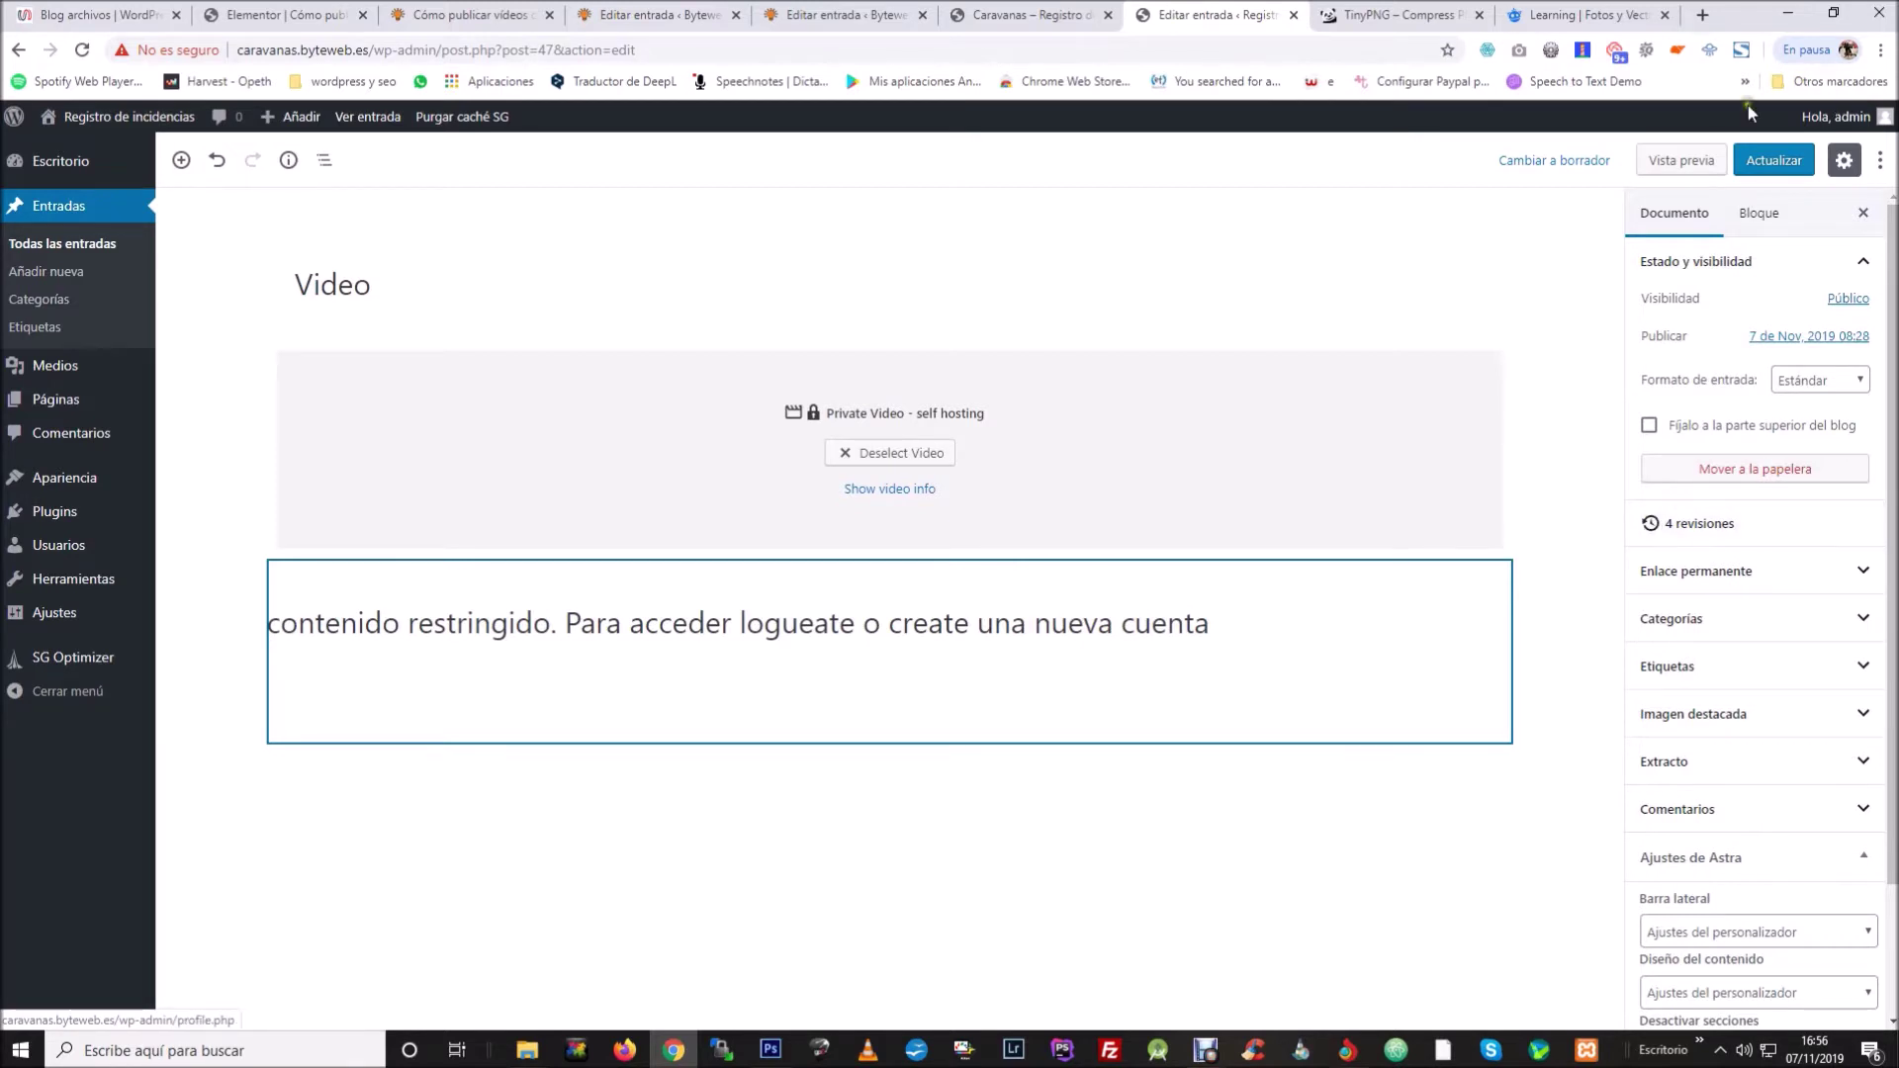
click(1770, 164)
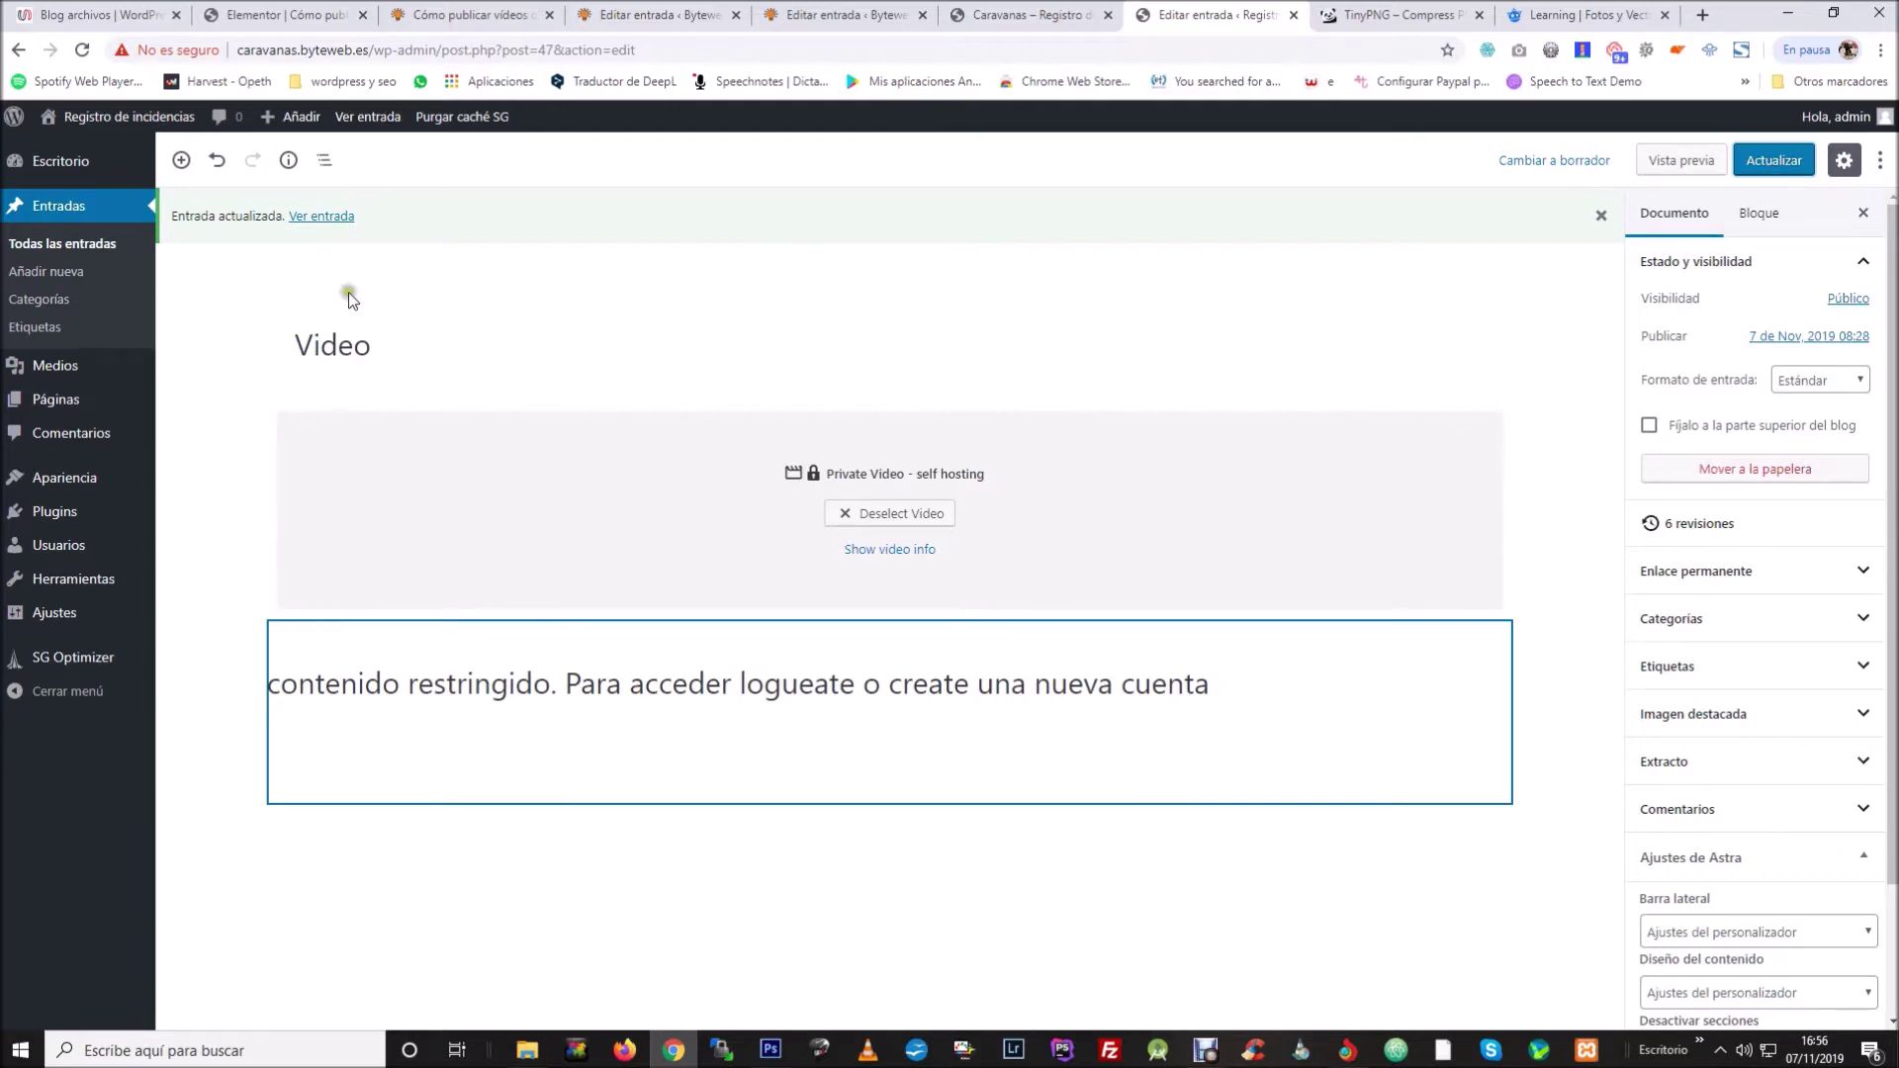
Open the published Video post in a separate tab and examine its preload image and page layout.
ctrl+click(339, 220)
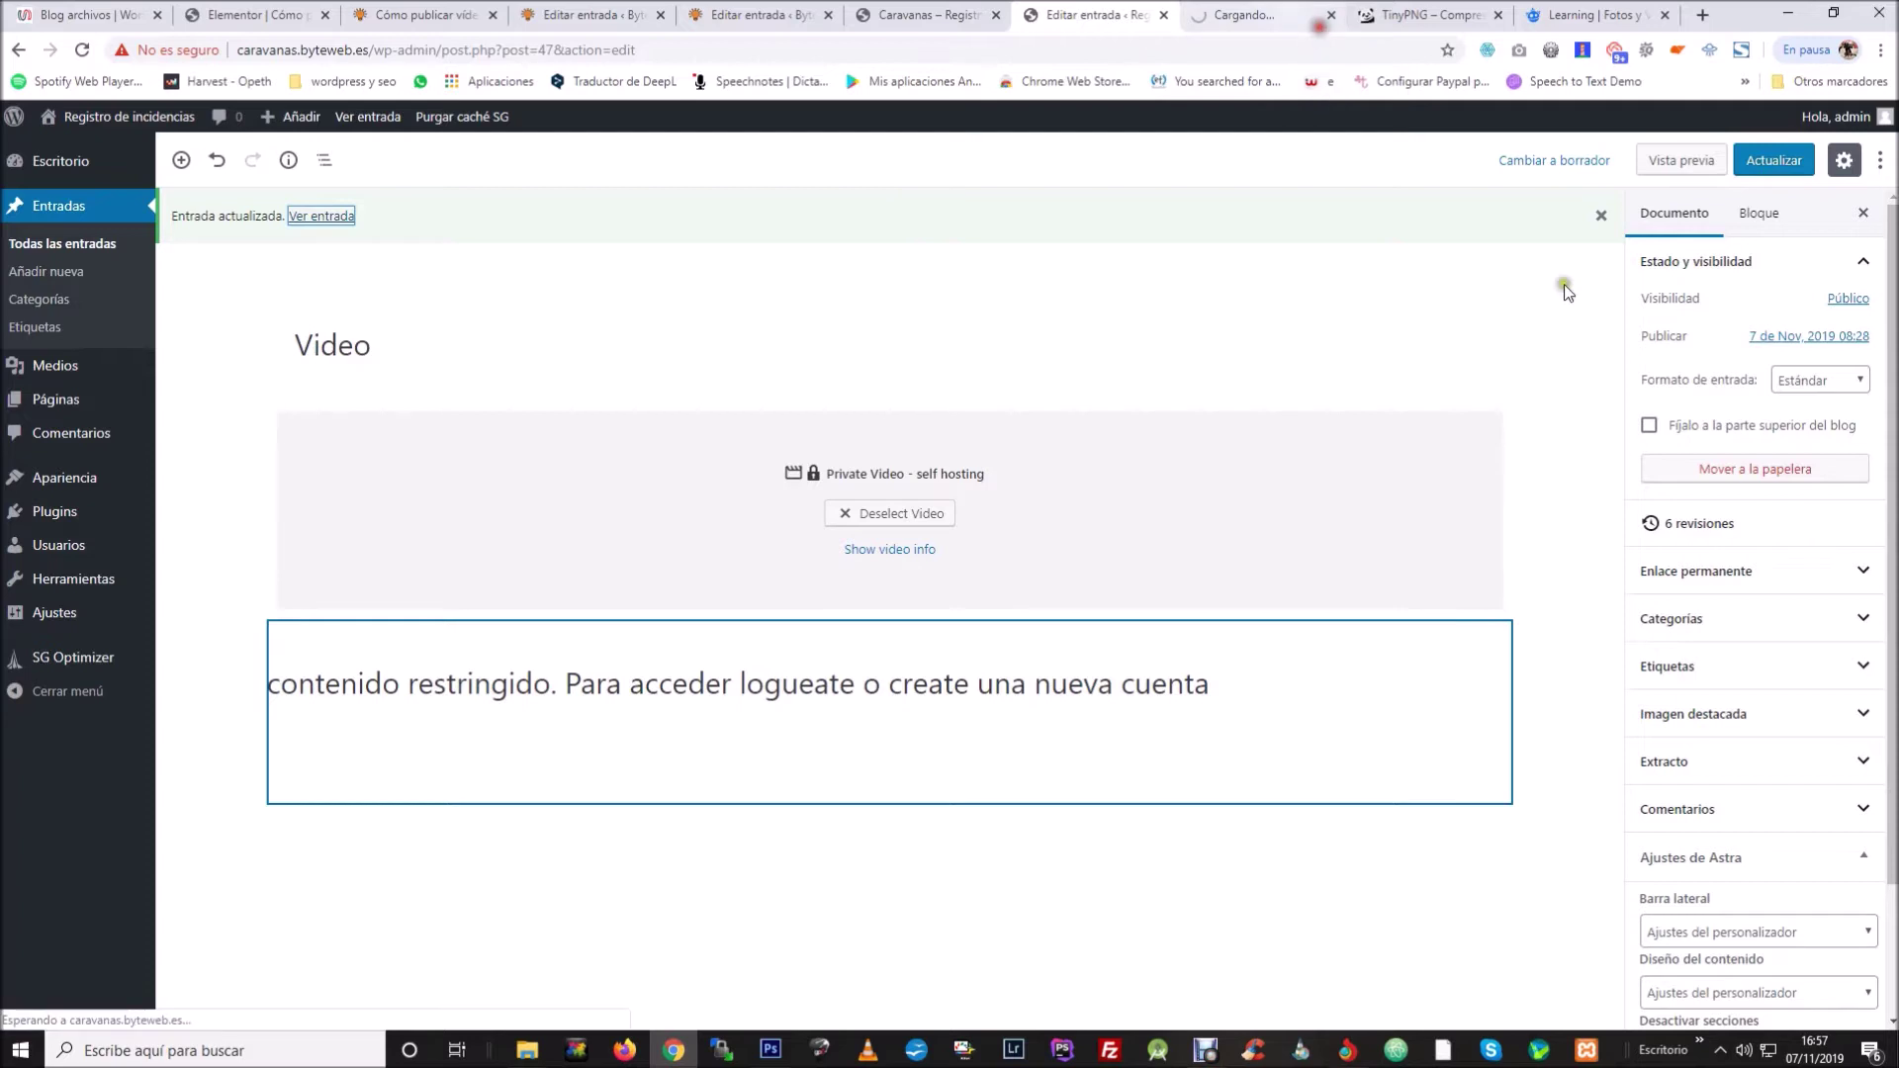
key(ctrl+Tab)
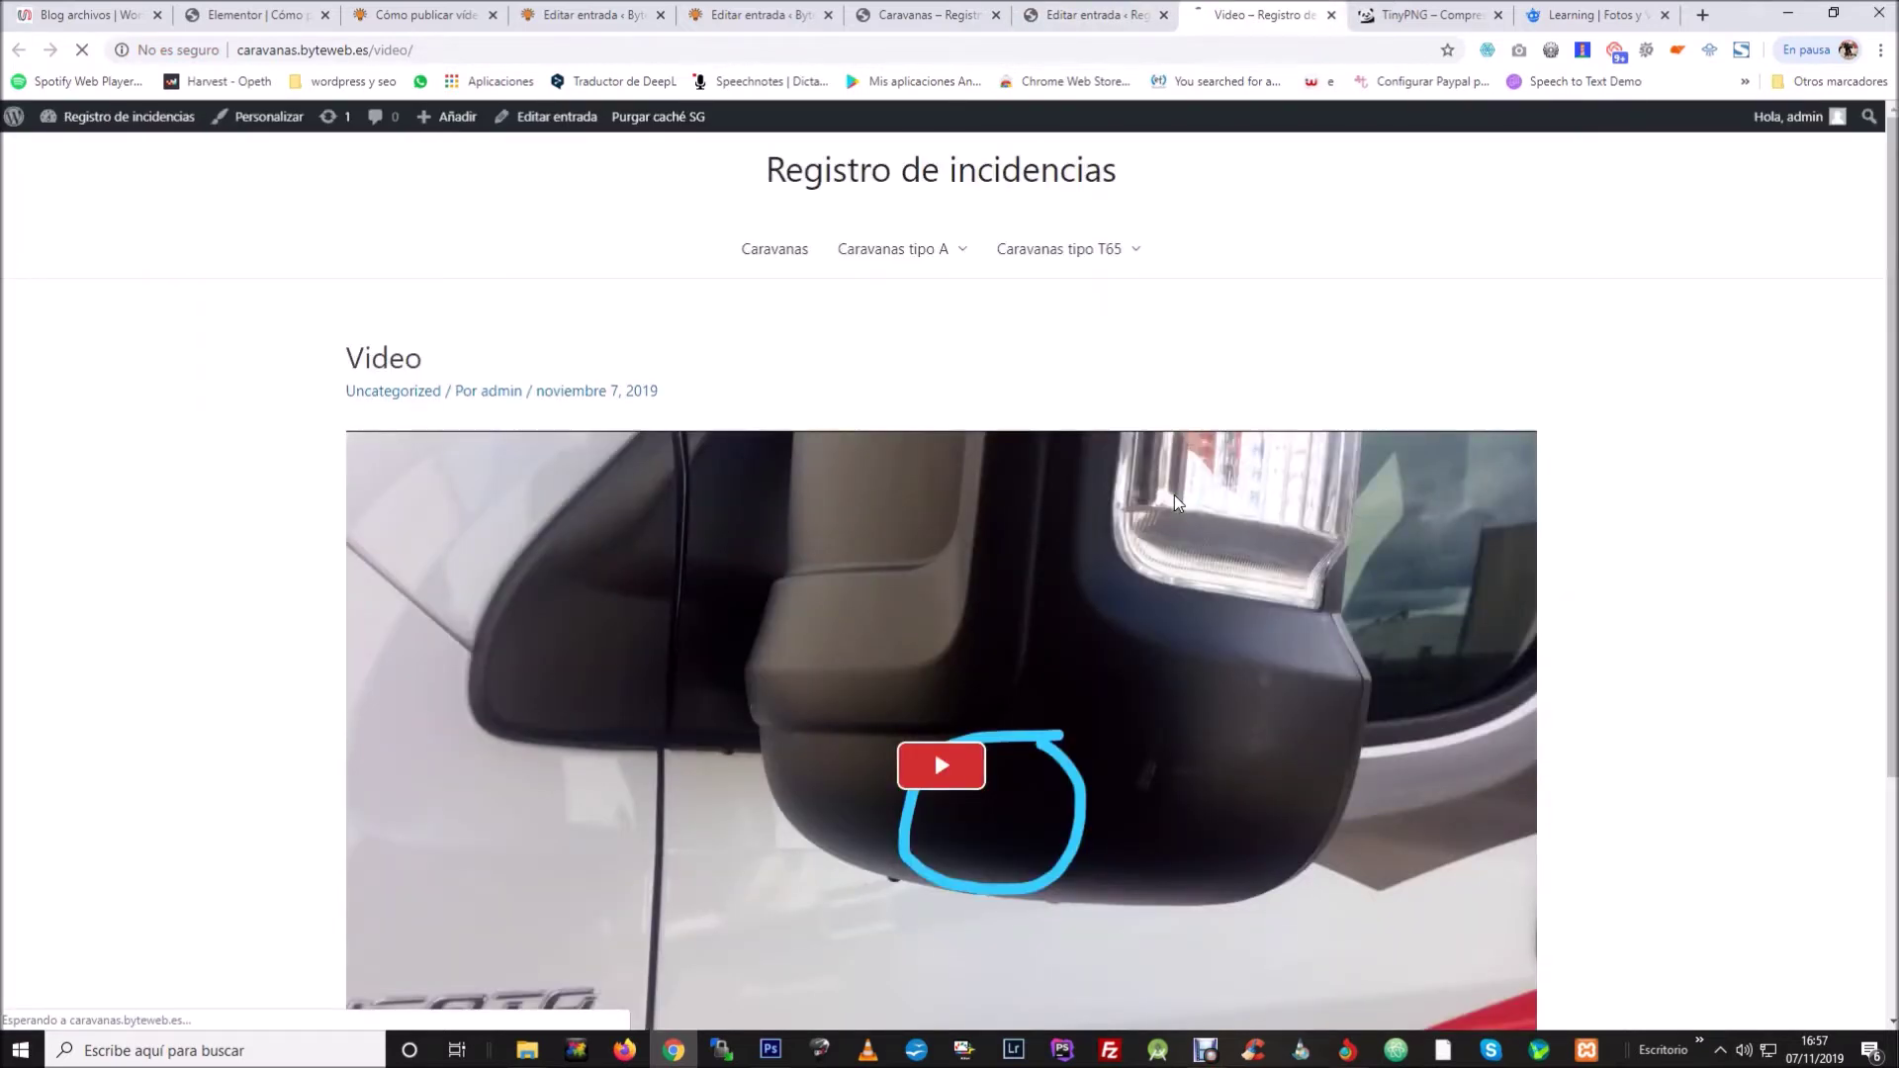
scroll(1077, 606, down, 1)
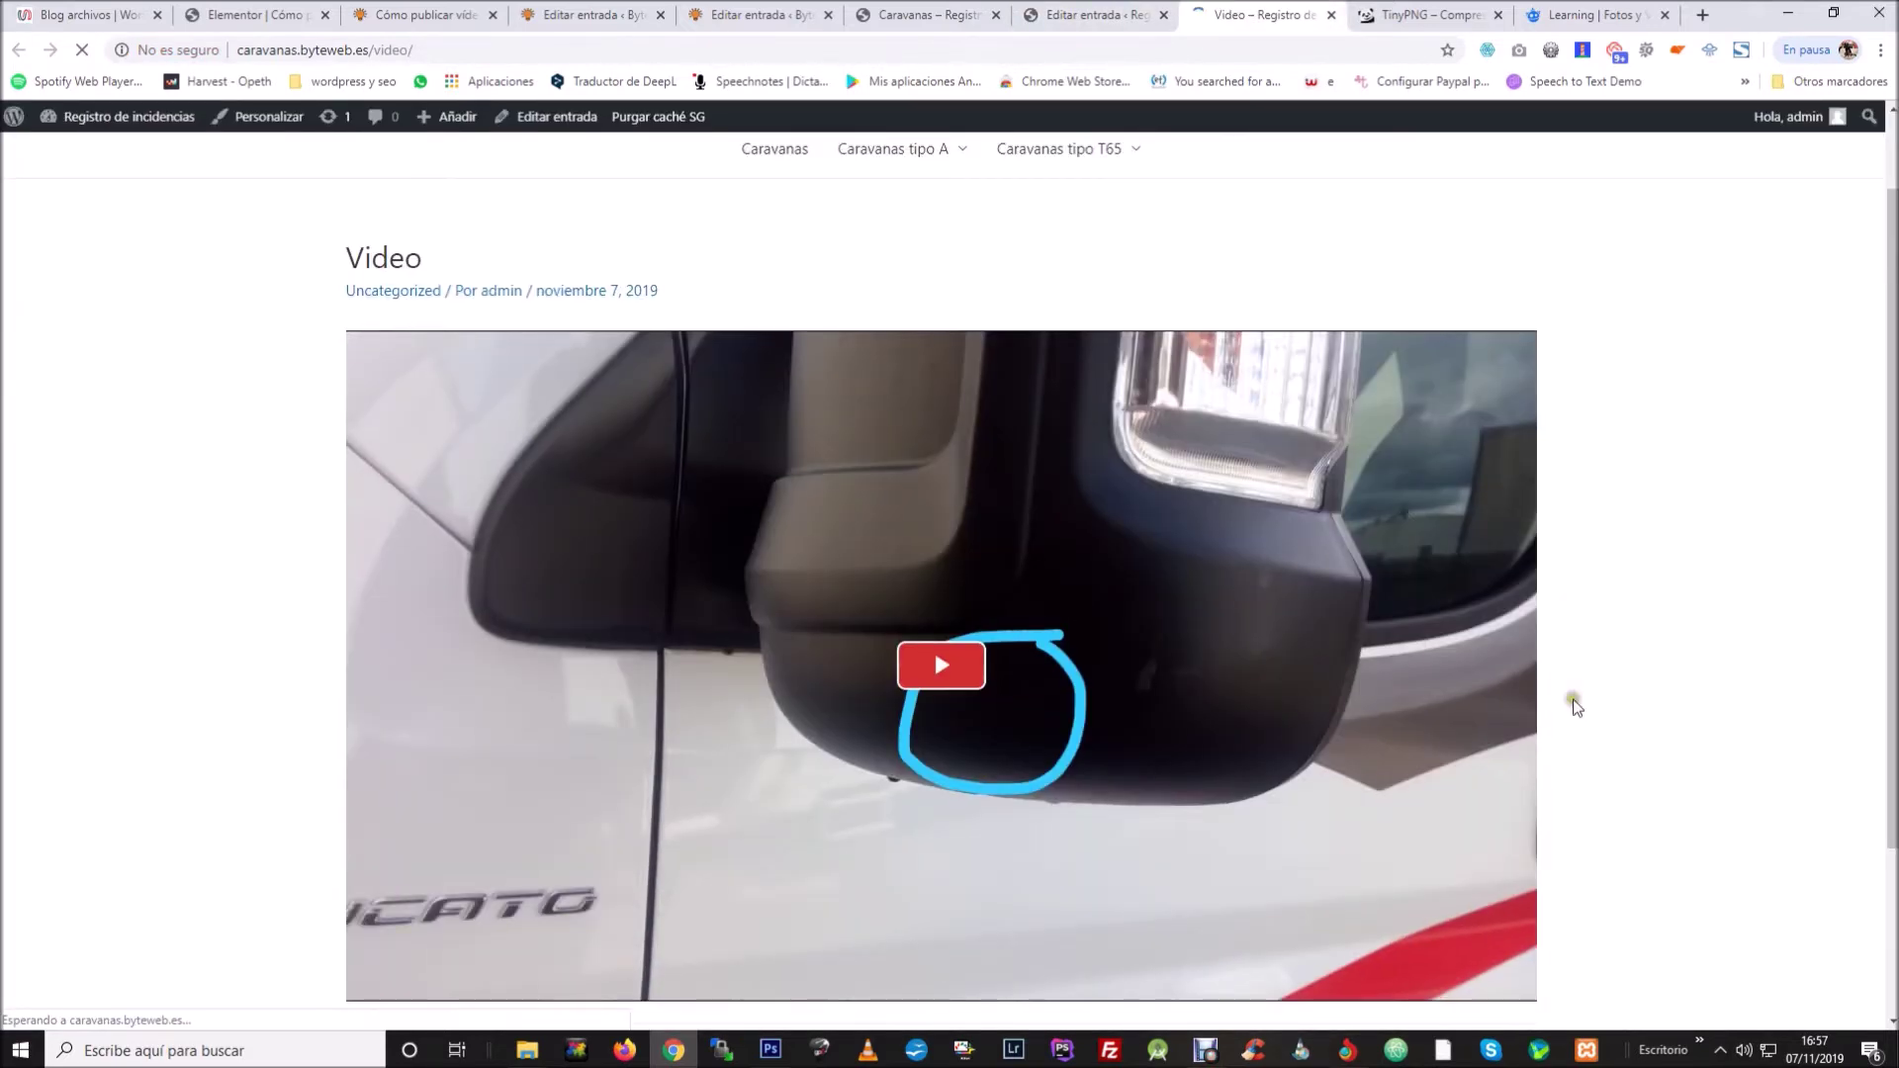
scroll(1573, 703, down, 2)
scroll(1030, 584, up, 2)
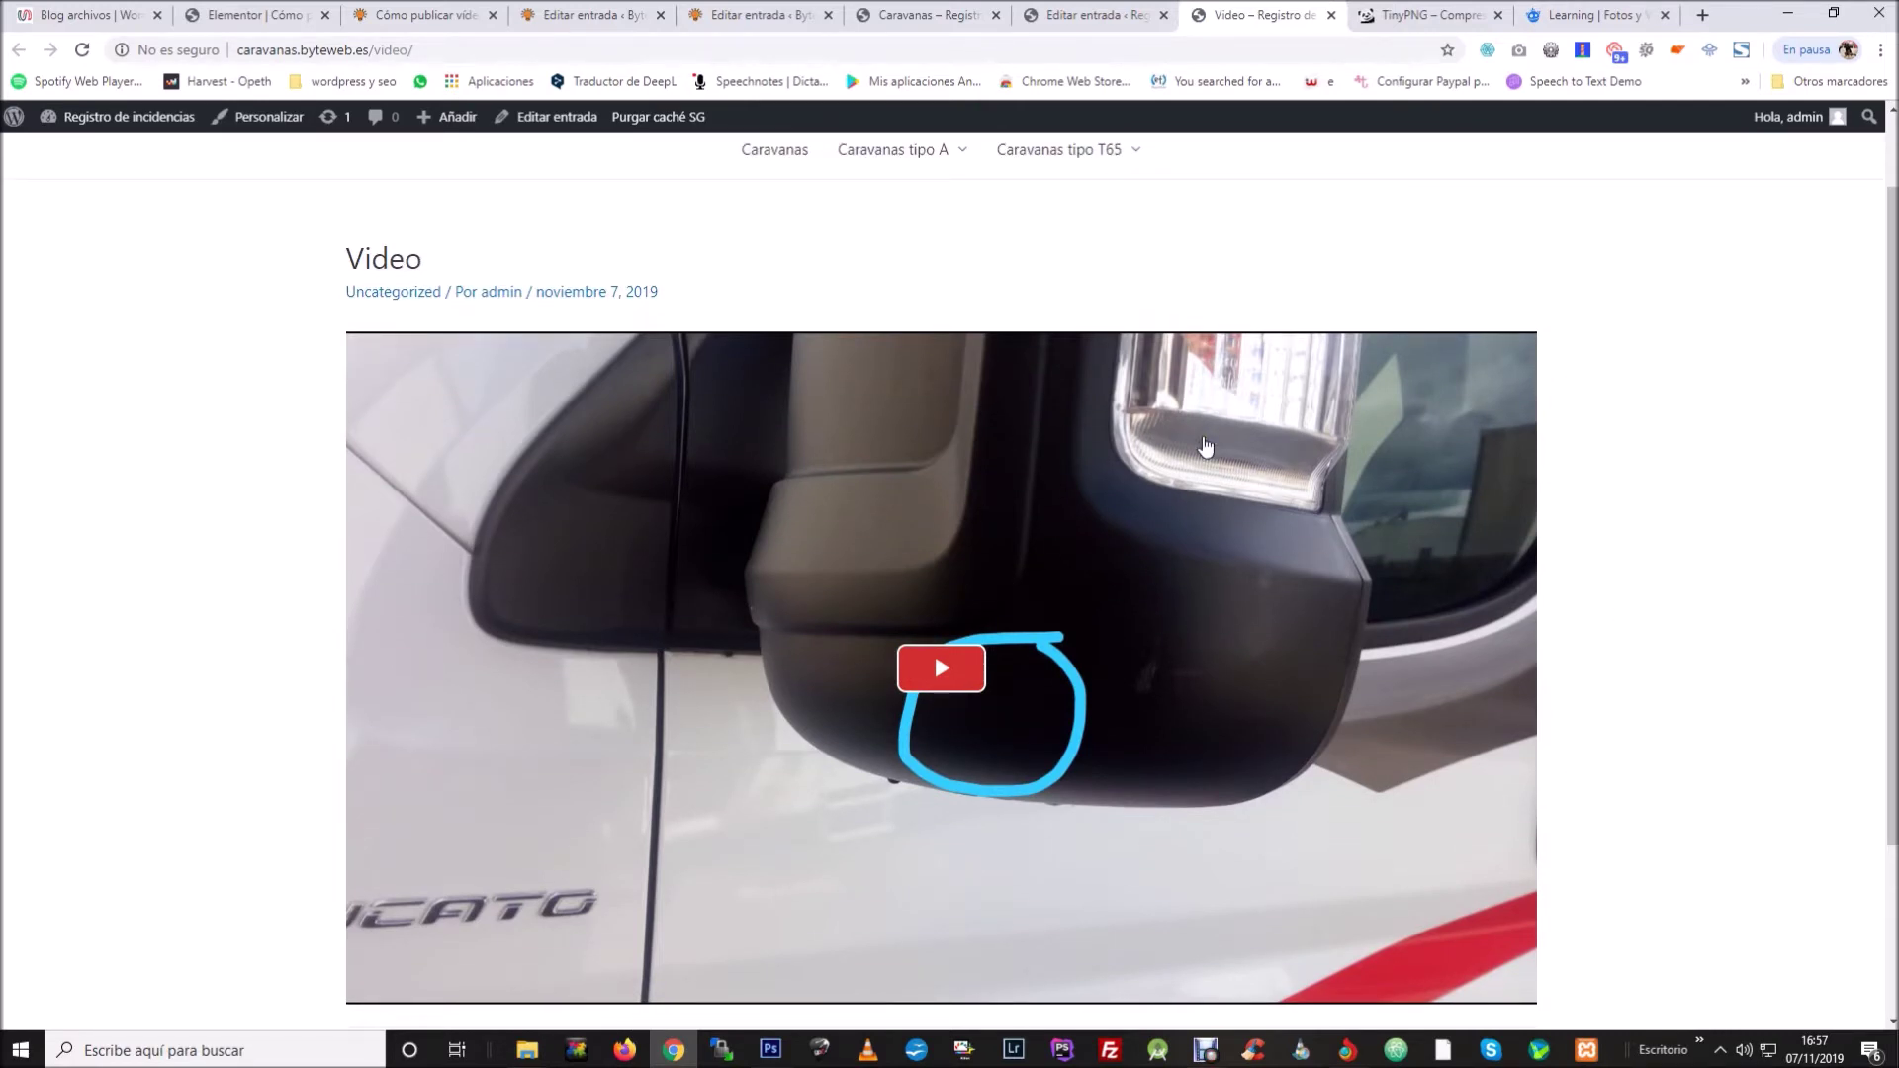
scroll(1202, 415, down, 2)
scroll(1199, 382, up, 2)
scroll(1198, 380, down, 2)
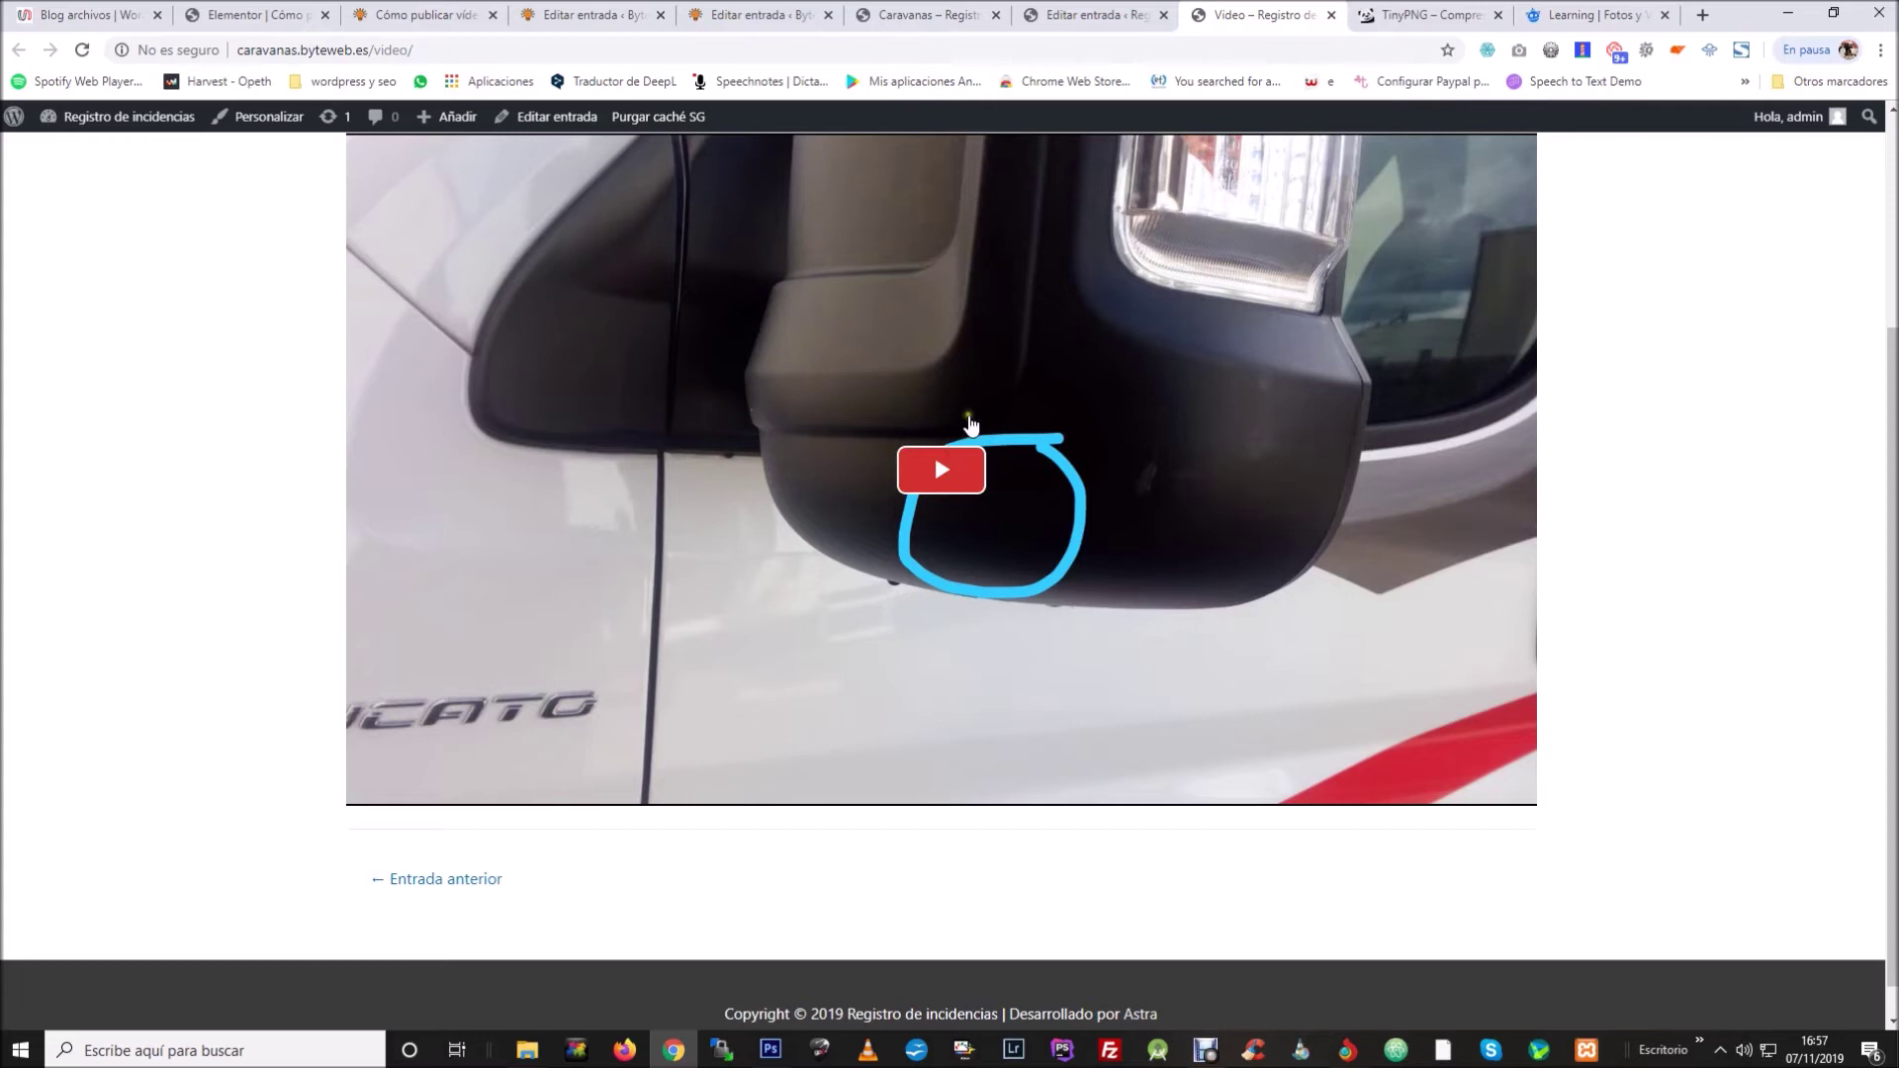
scroll(938, 461, up, 1)
scroll(940, 465, down, 1)
Play the private video on the published page and adjust its volume.
click(958, 490)
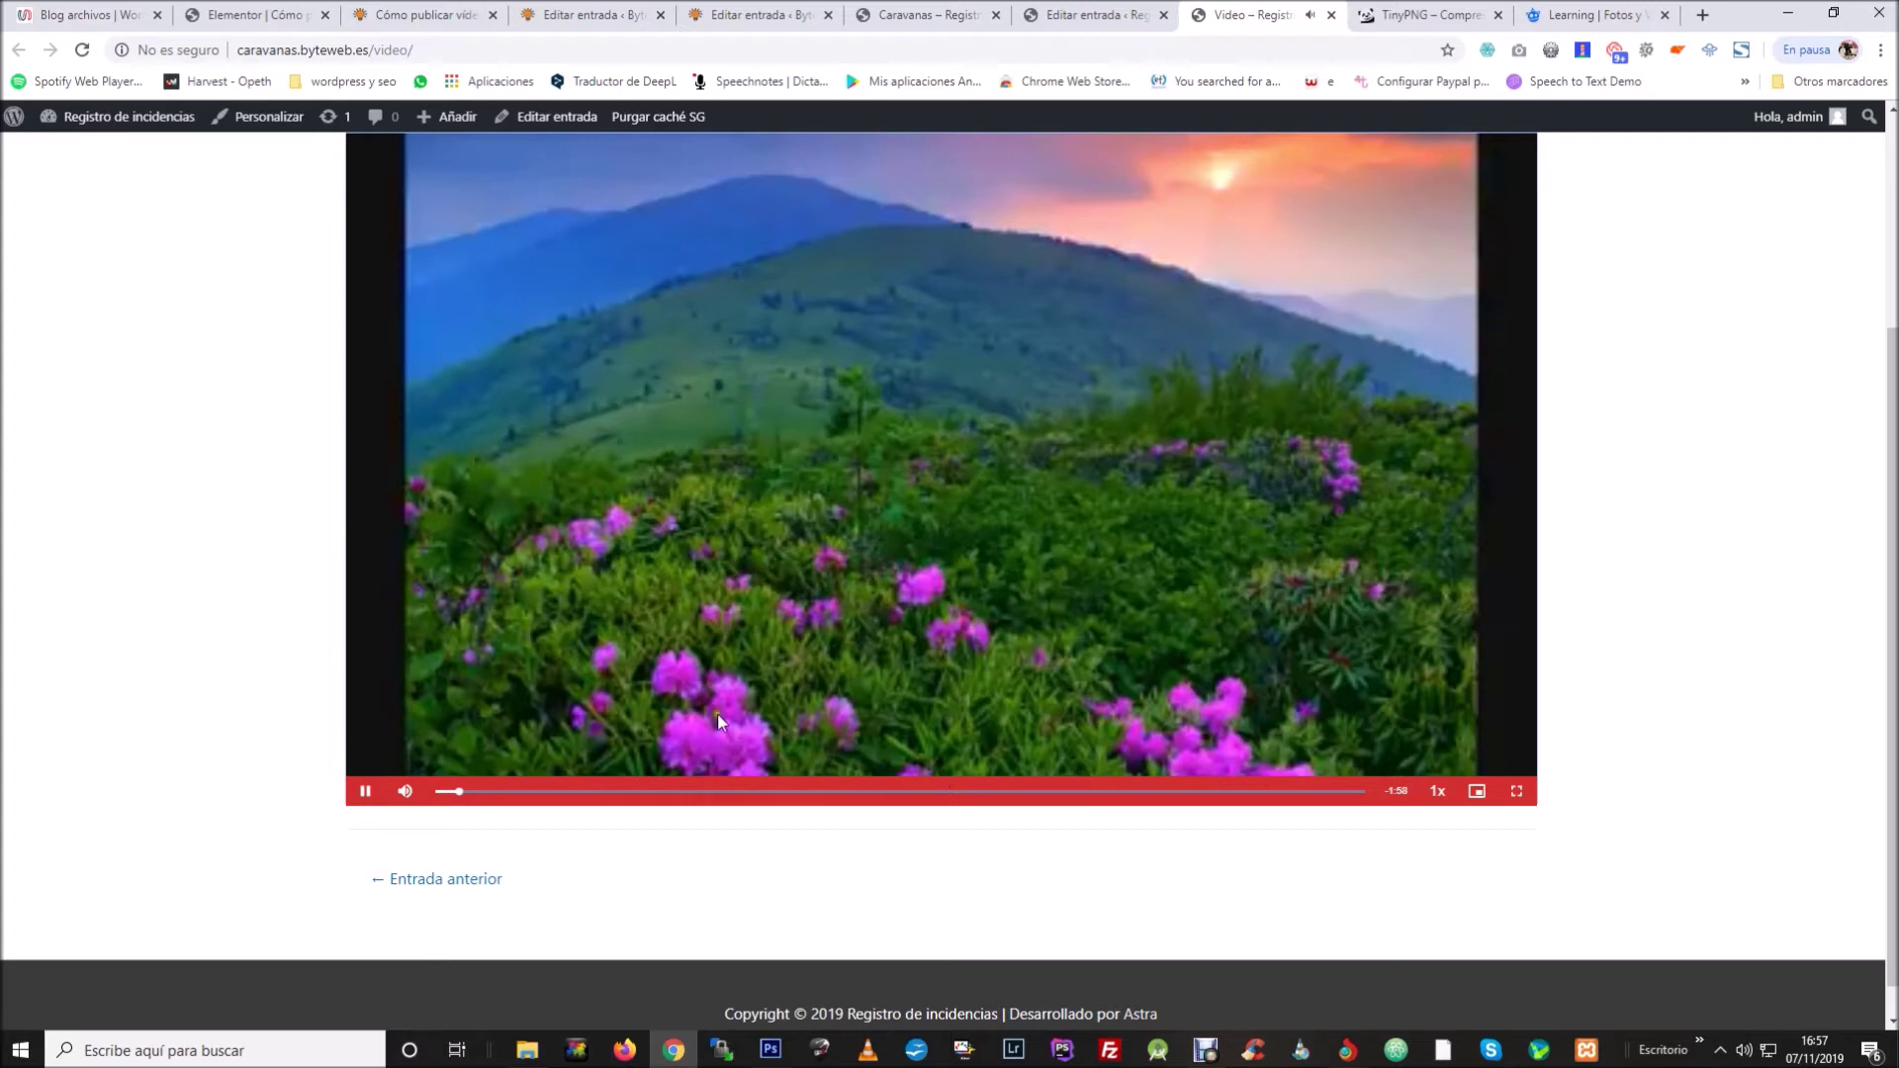
click(403, 730)
drag(403, 738, 404, 714)
Test the video's playback speeds from 1.25x up to 2.5x, and set the speed back to 1x.
mouse_move(1434, 793)
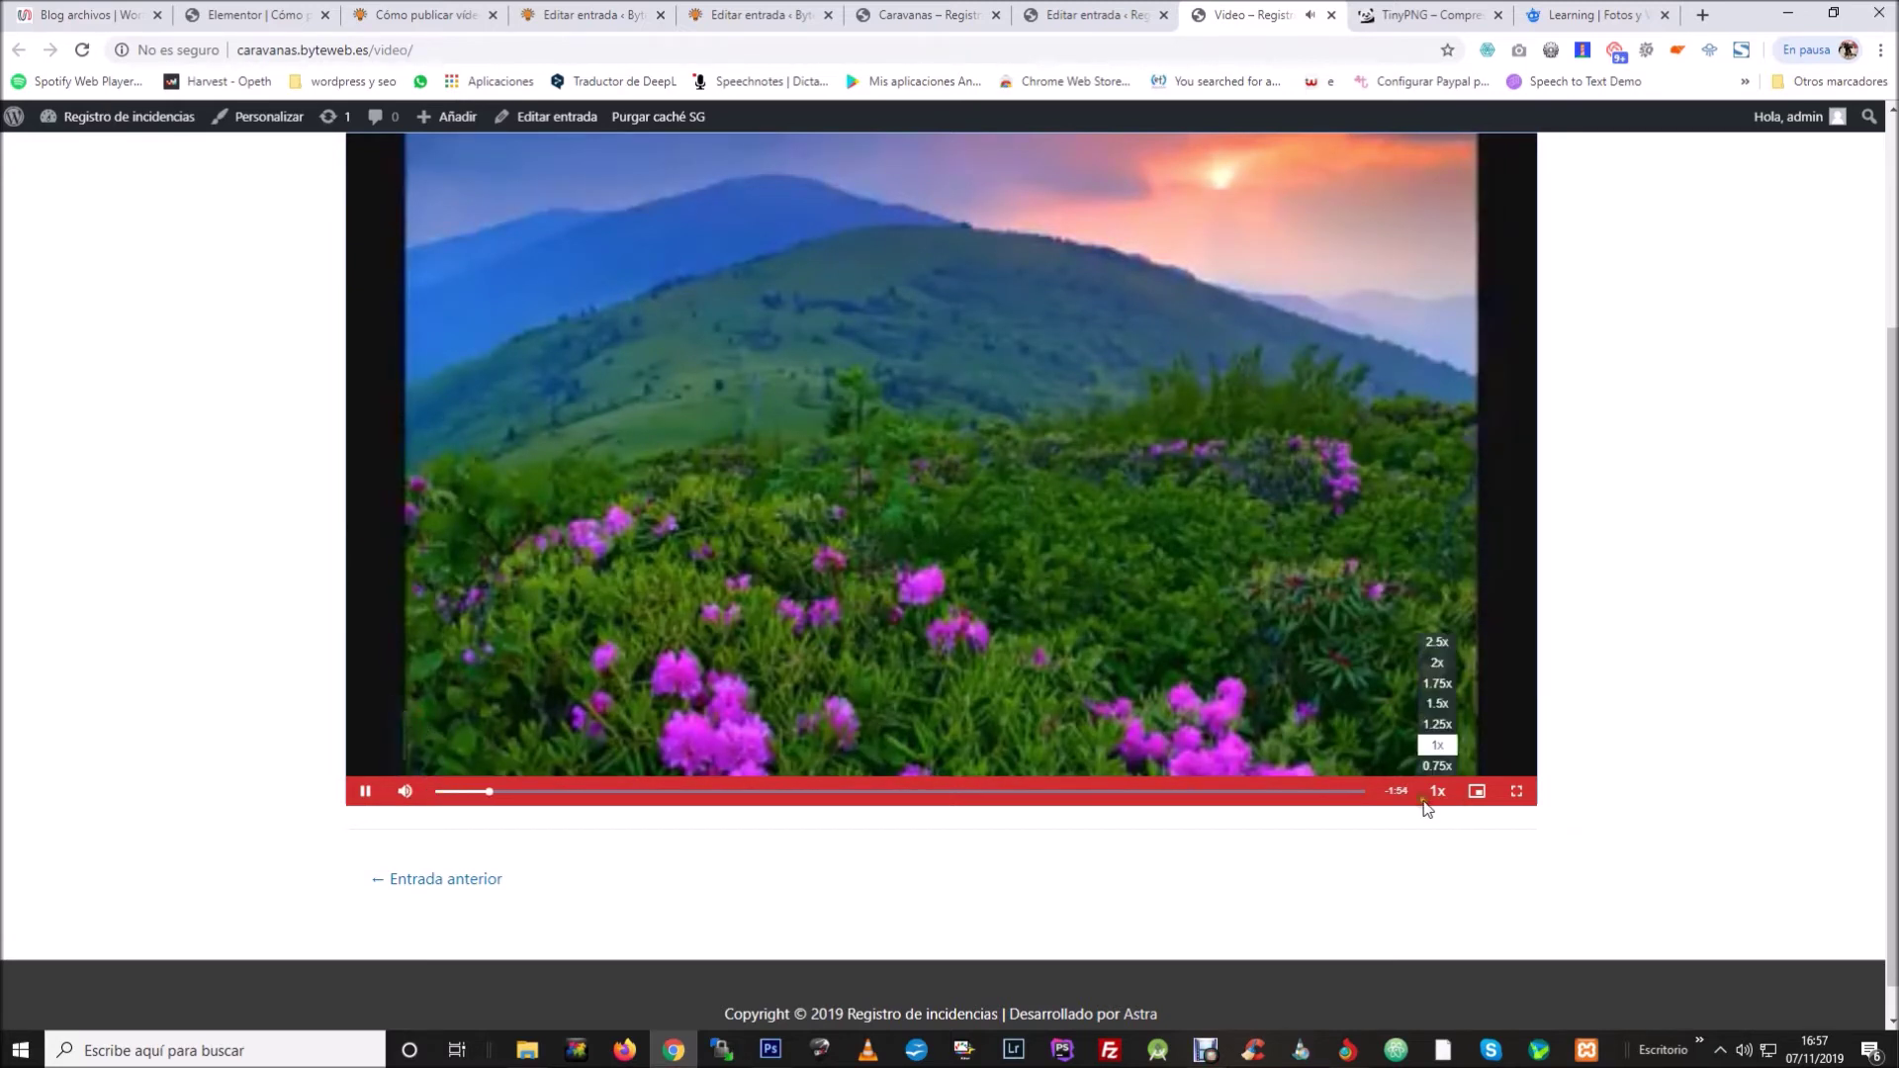
click(1447, 726)
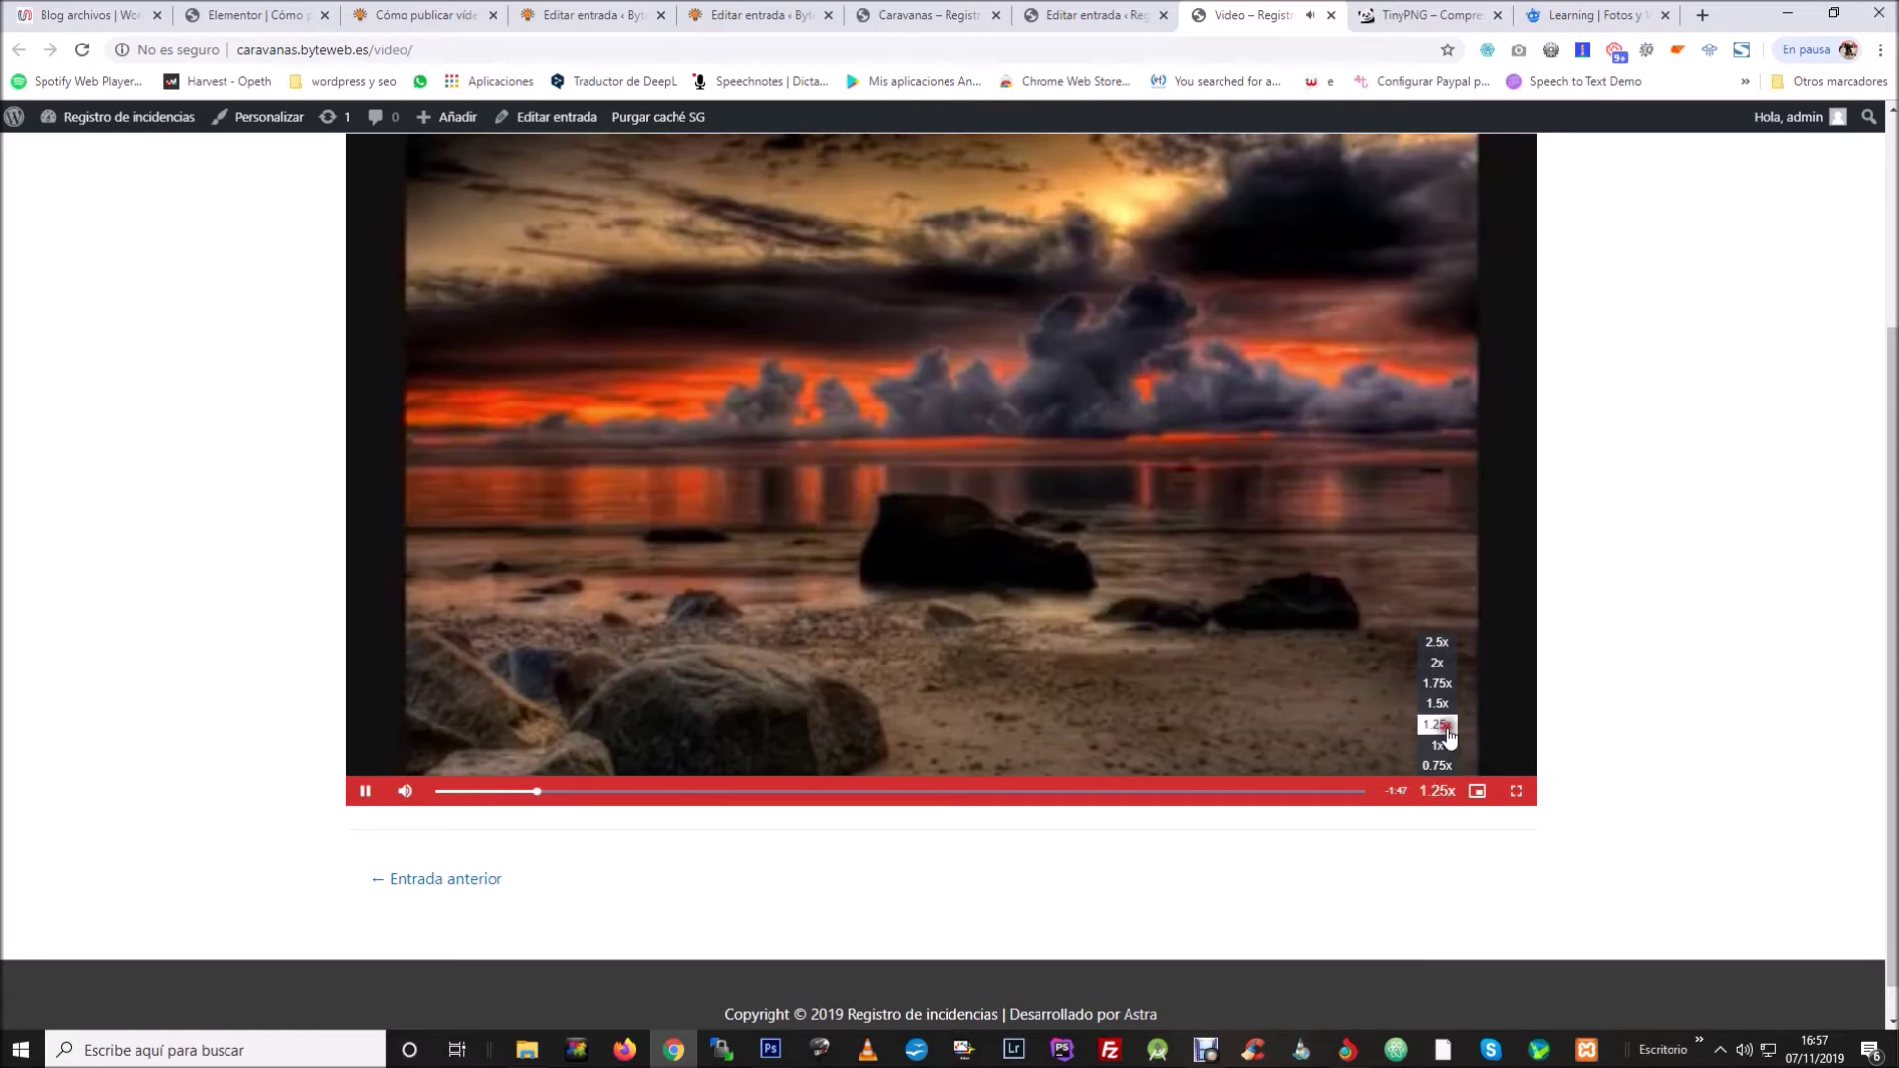
click(1444, 705)
click(1442, 684)
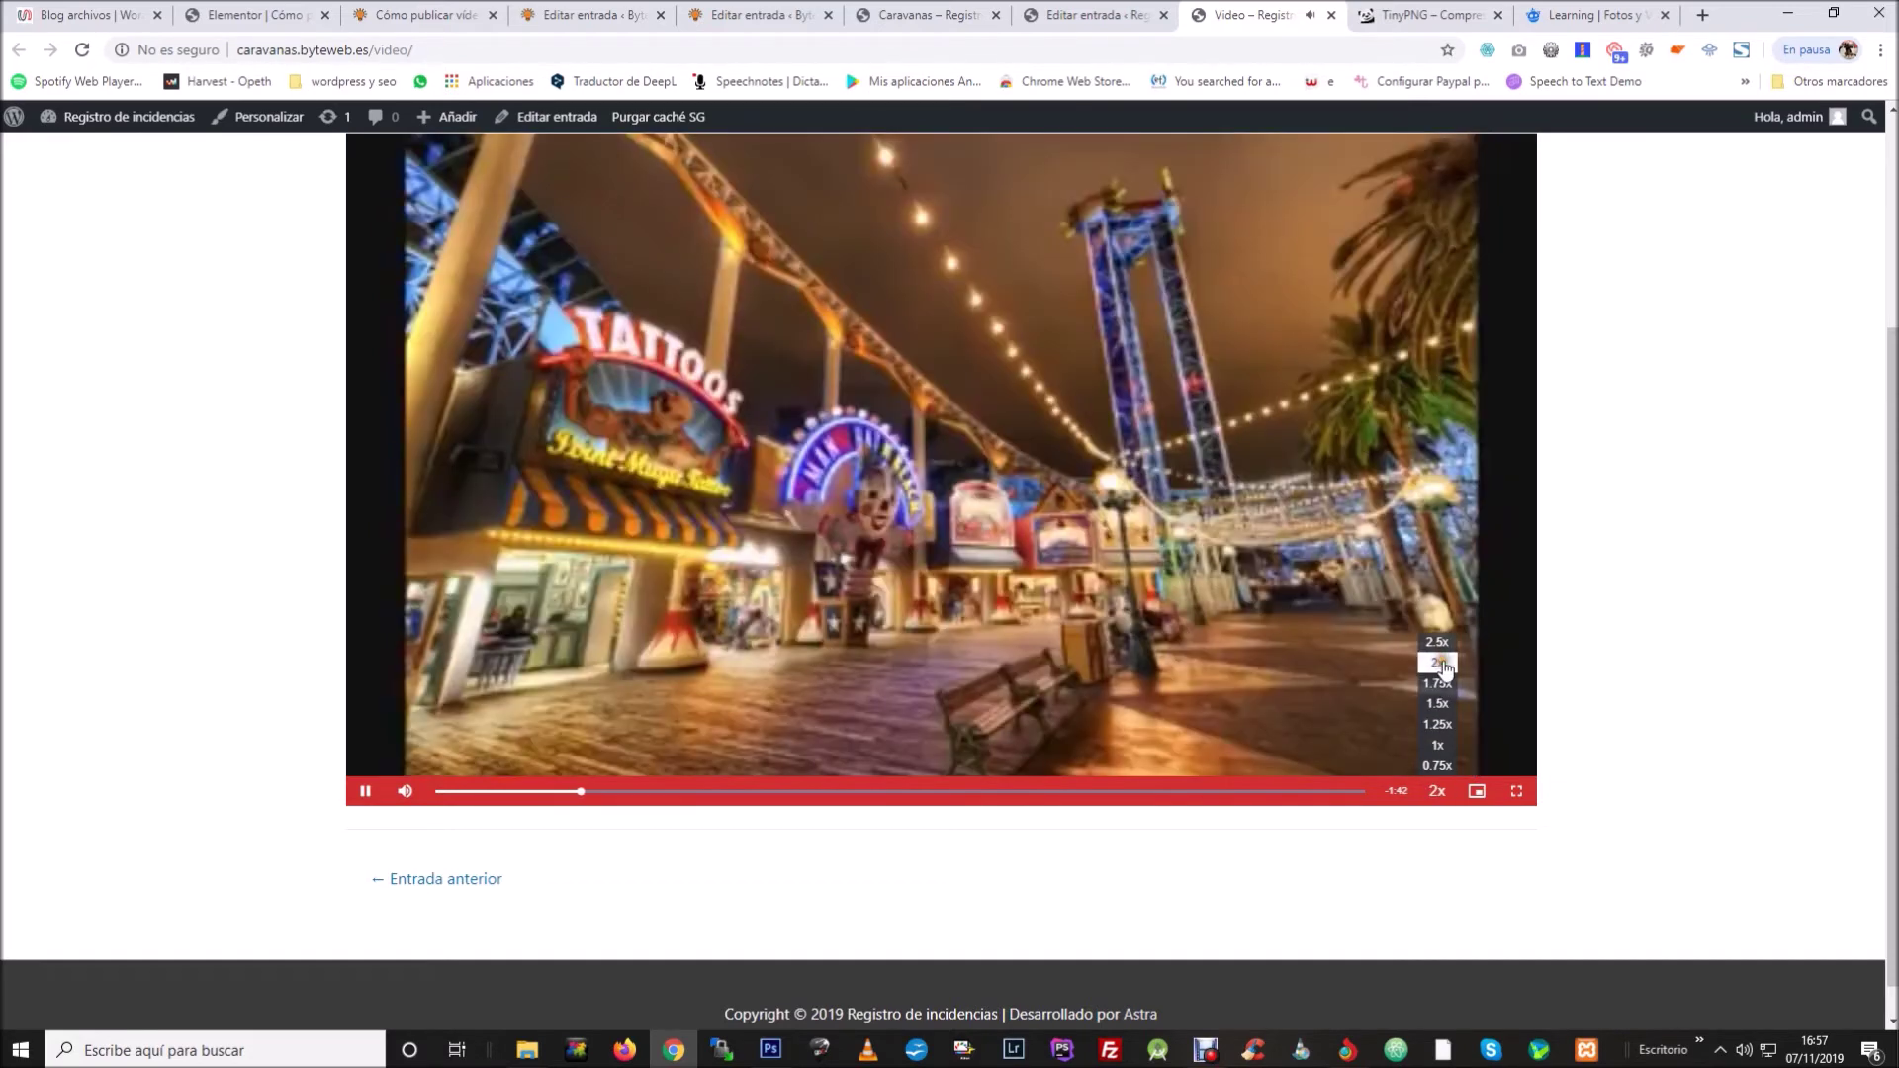
click(1444, 662)
click(1446, 643)
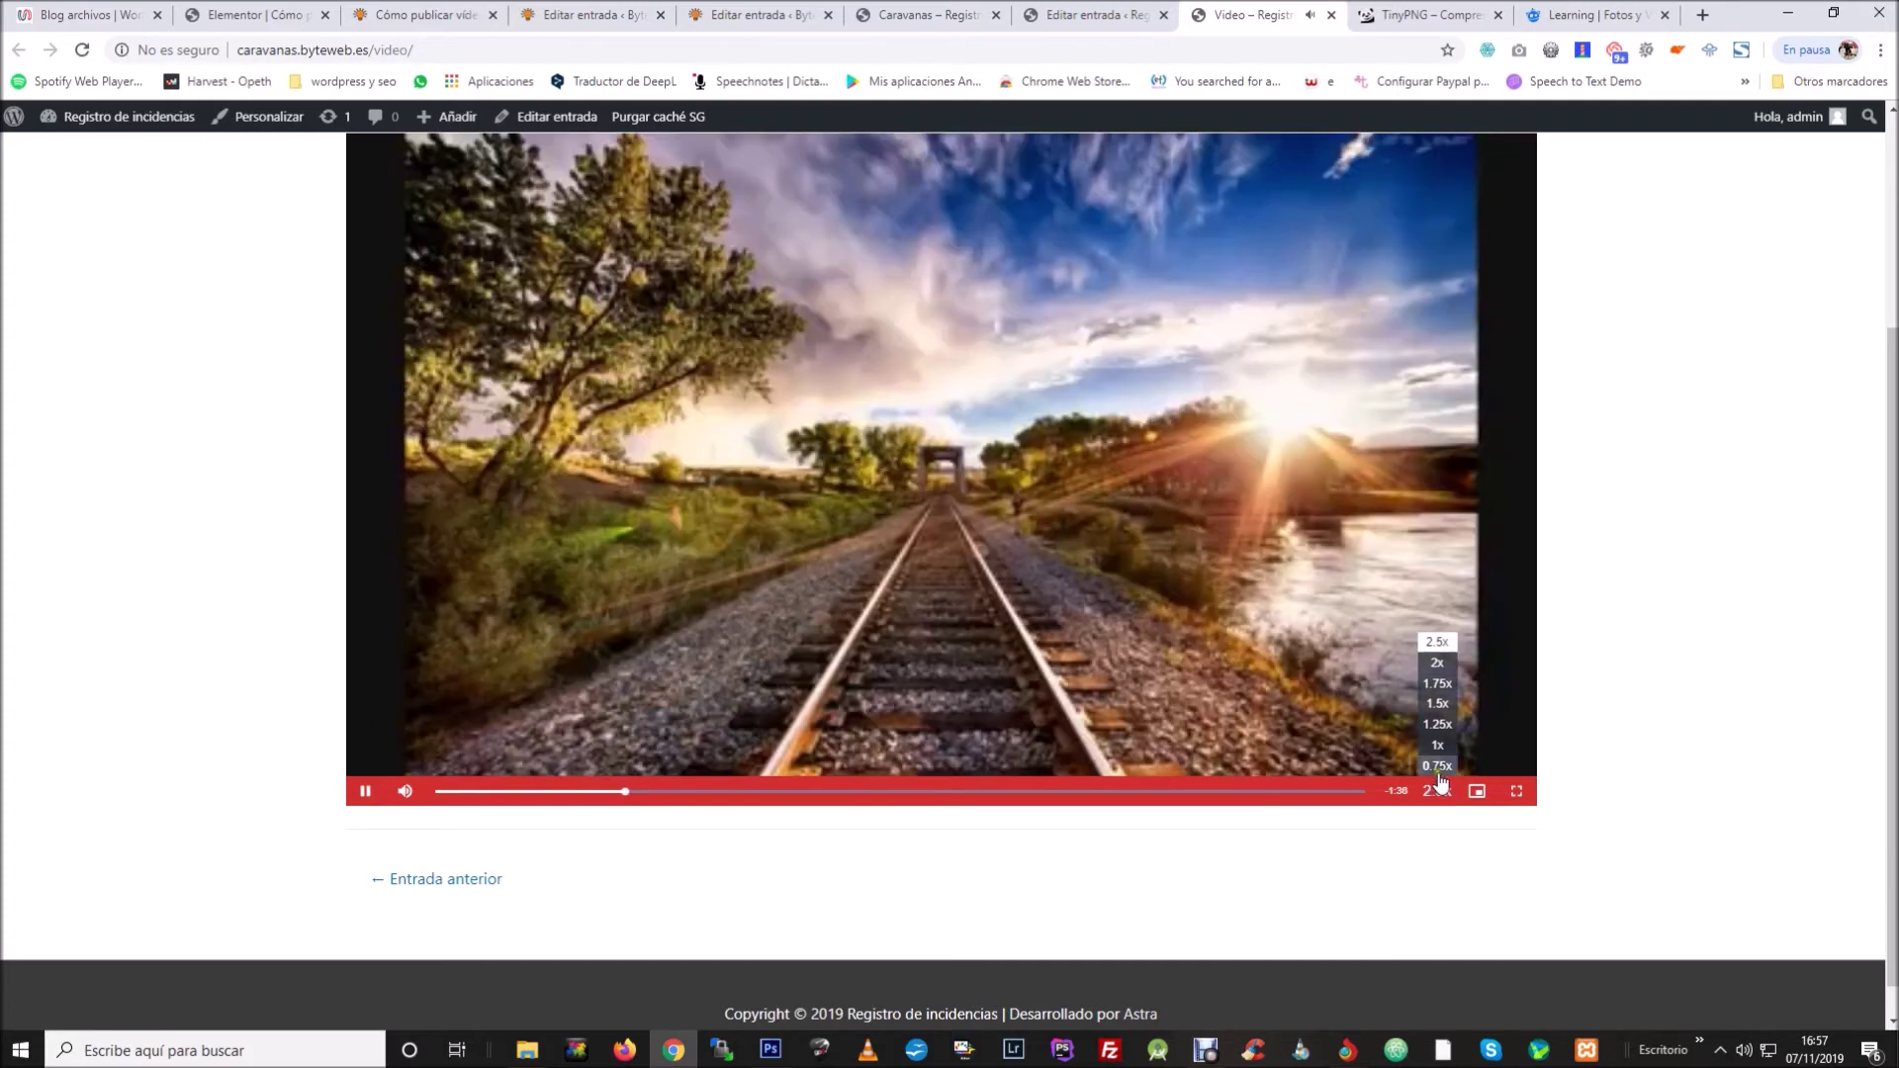
click(1439, 748)
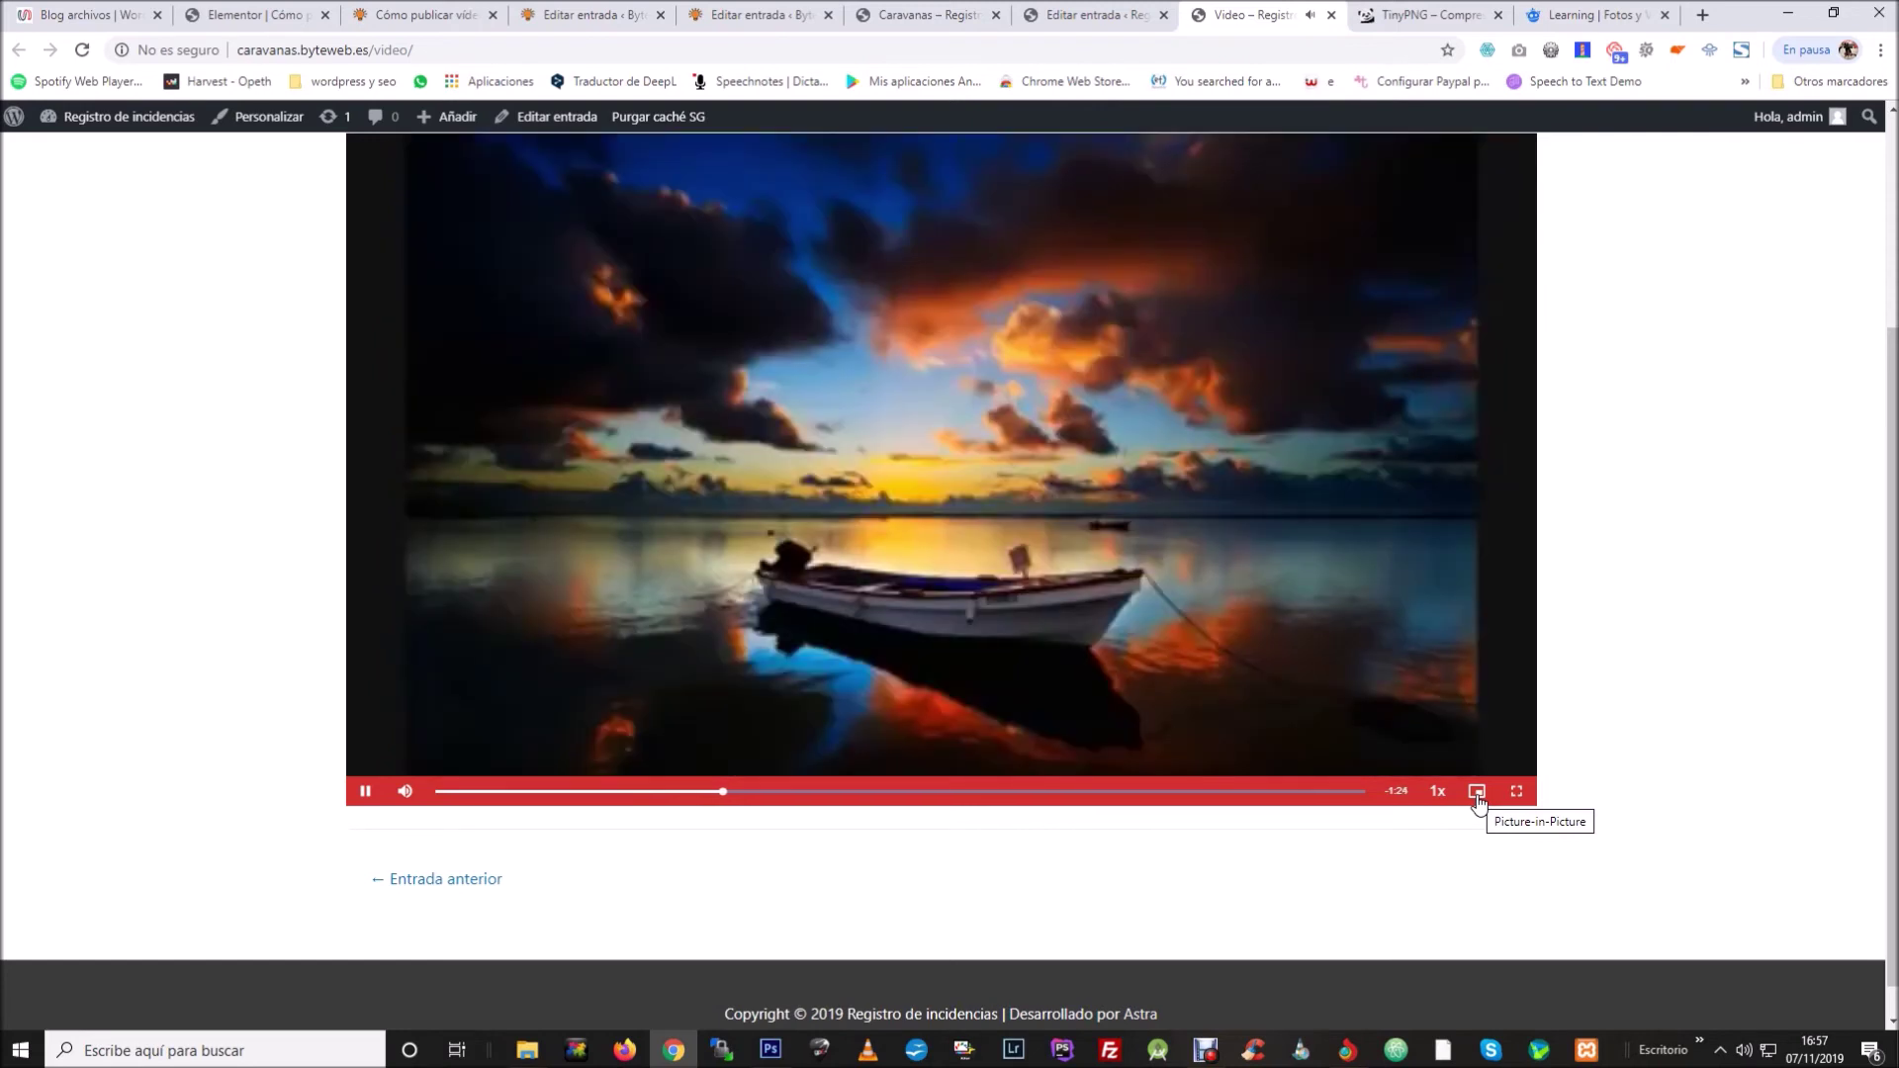
Play the video in Picture-in-Picture mode and check the floating player over the TinyPNG, Freepik and Byteweb tabs.
click(1478, 793)
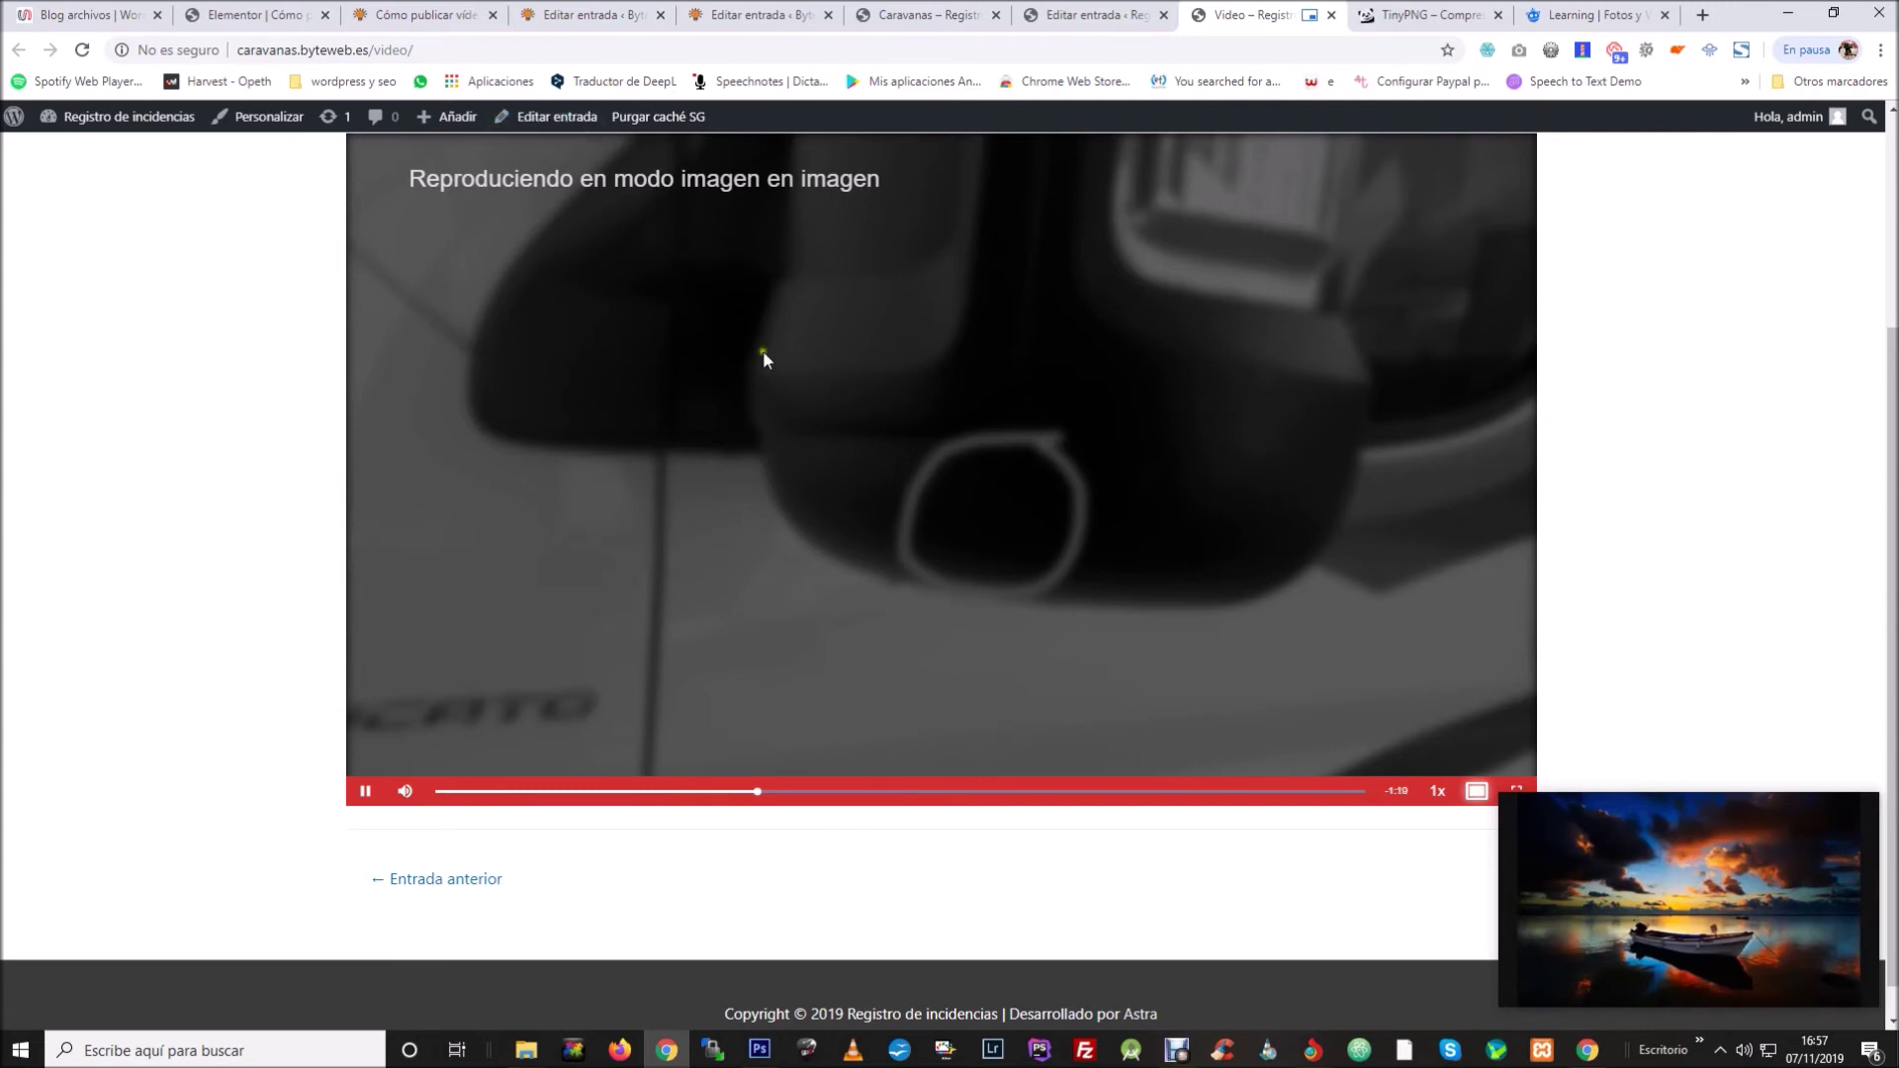
mouse_move(1700, 797)
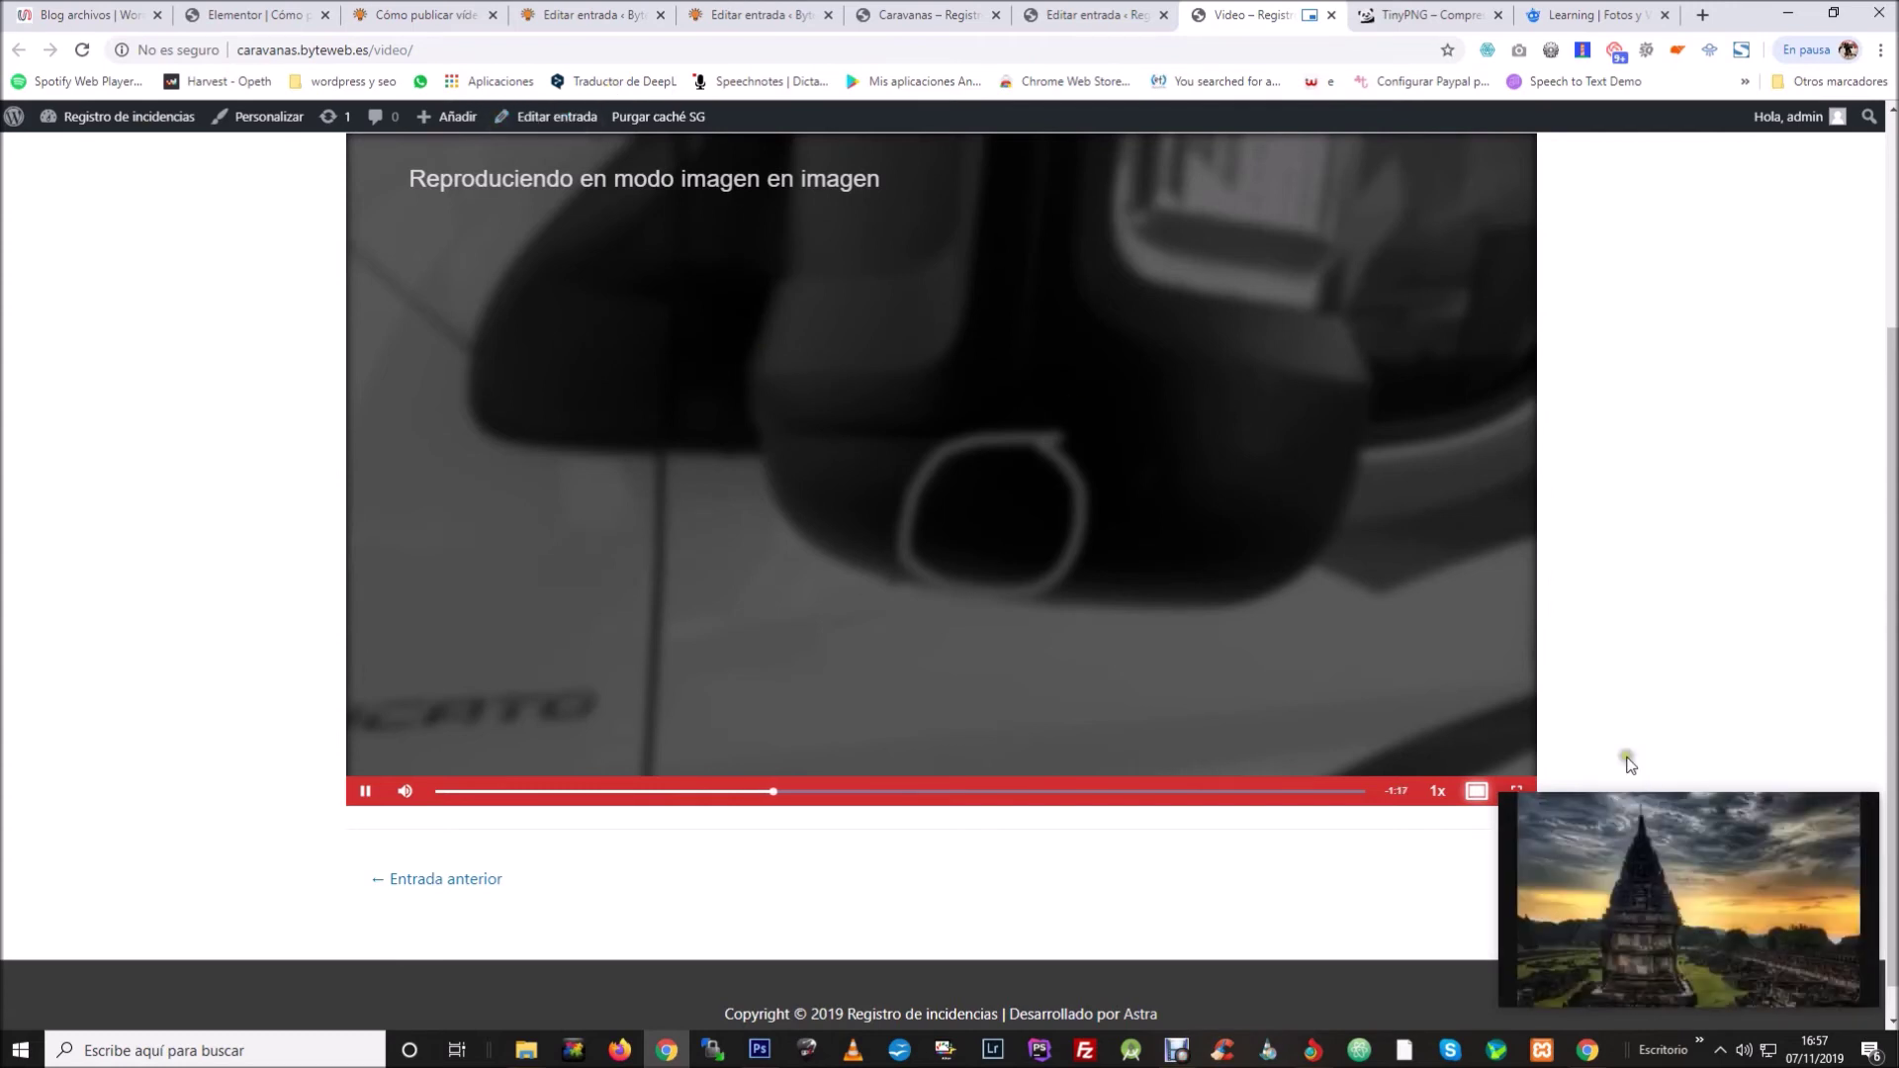
click(1425, 15)
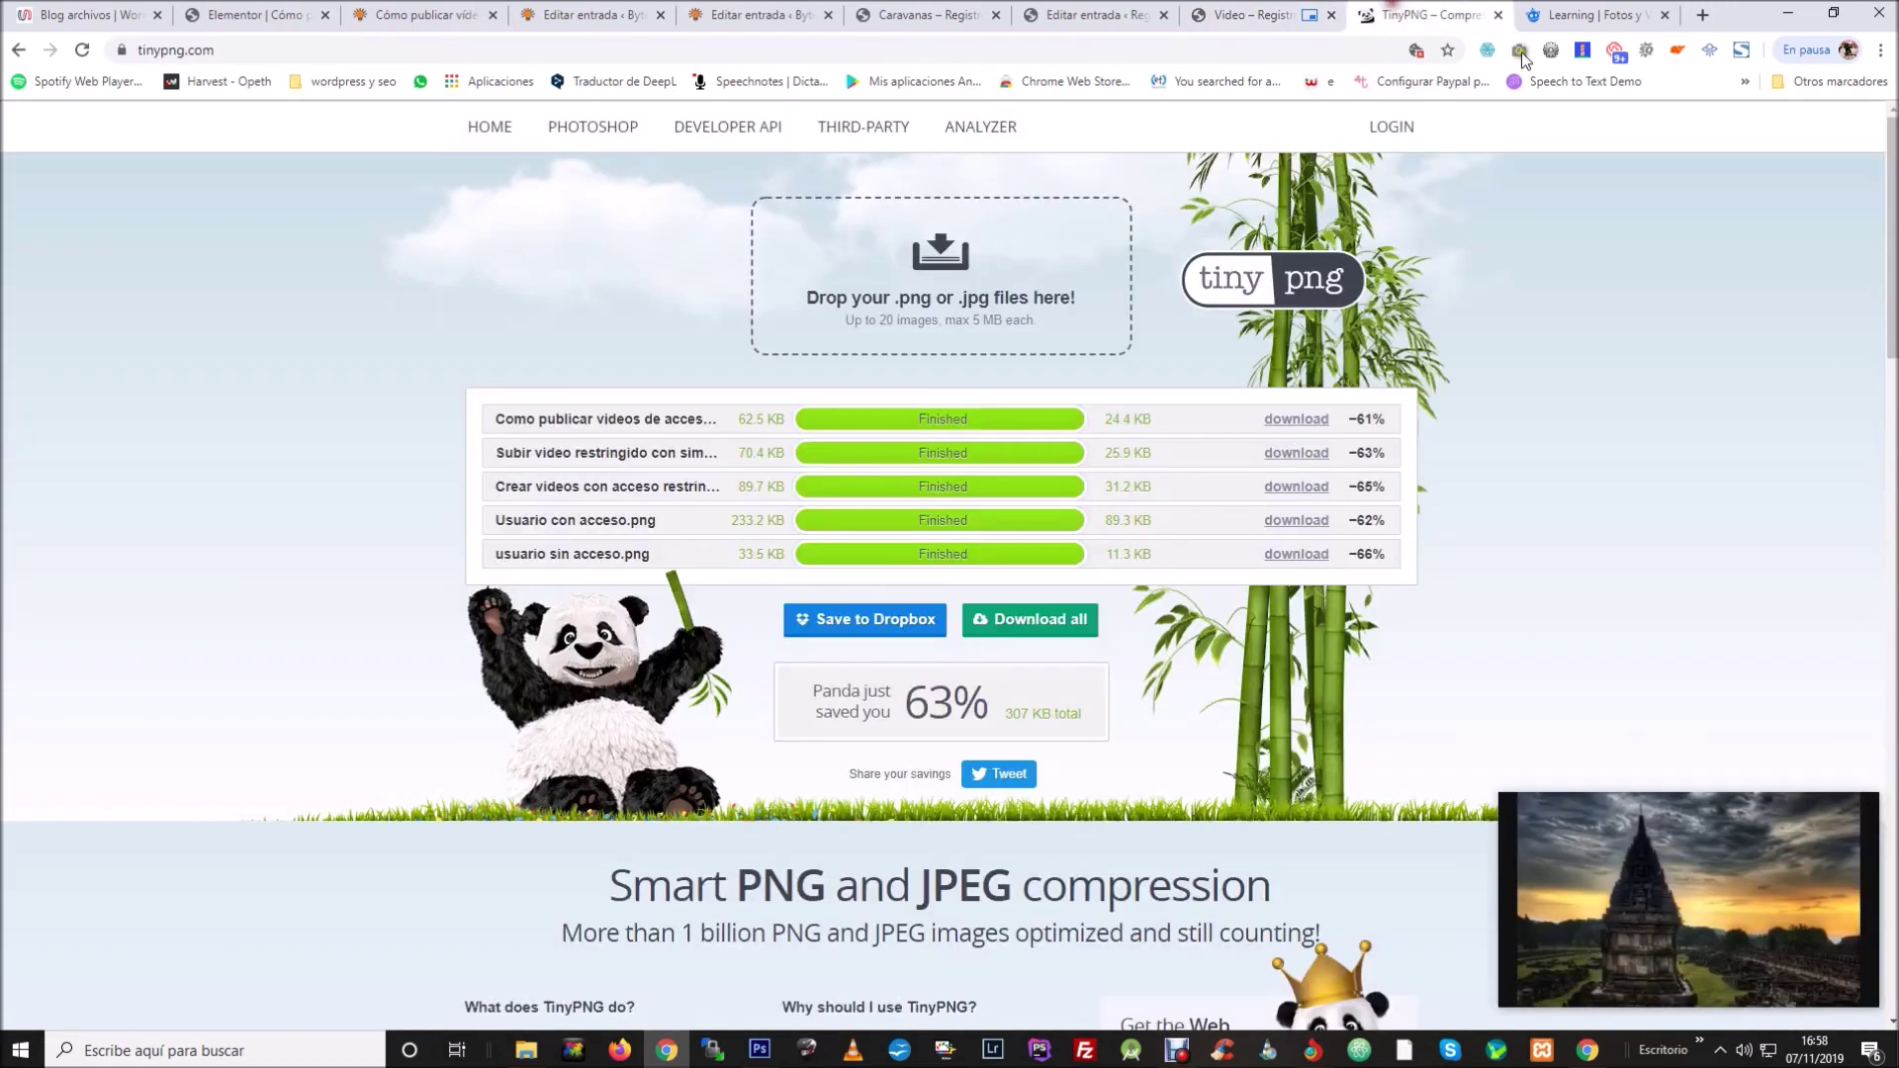
mouse_move(1695, 876)
click(1592, 15)
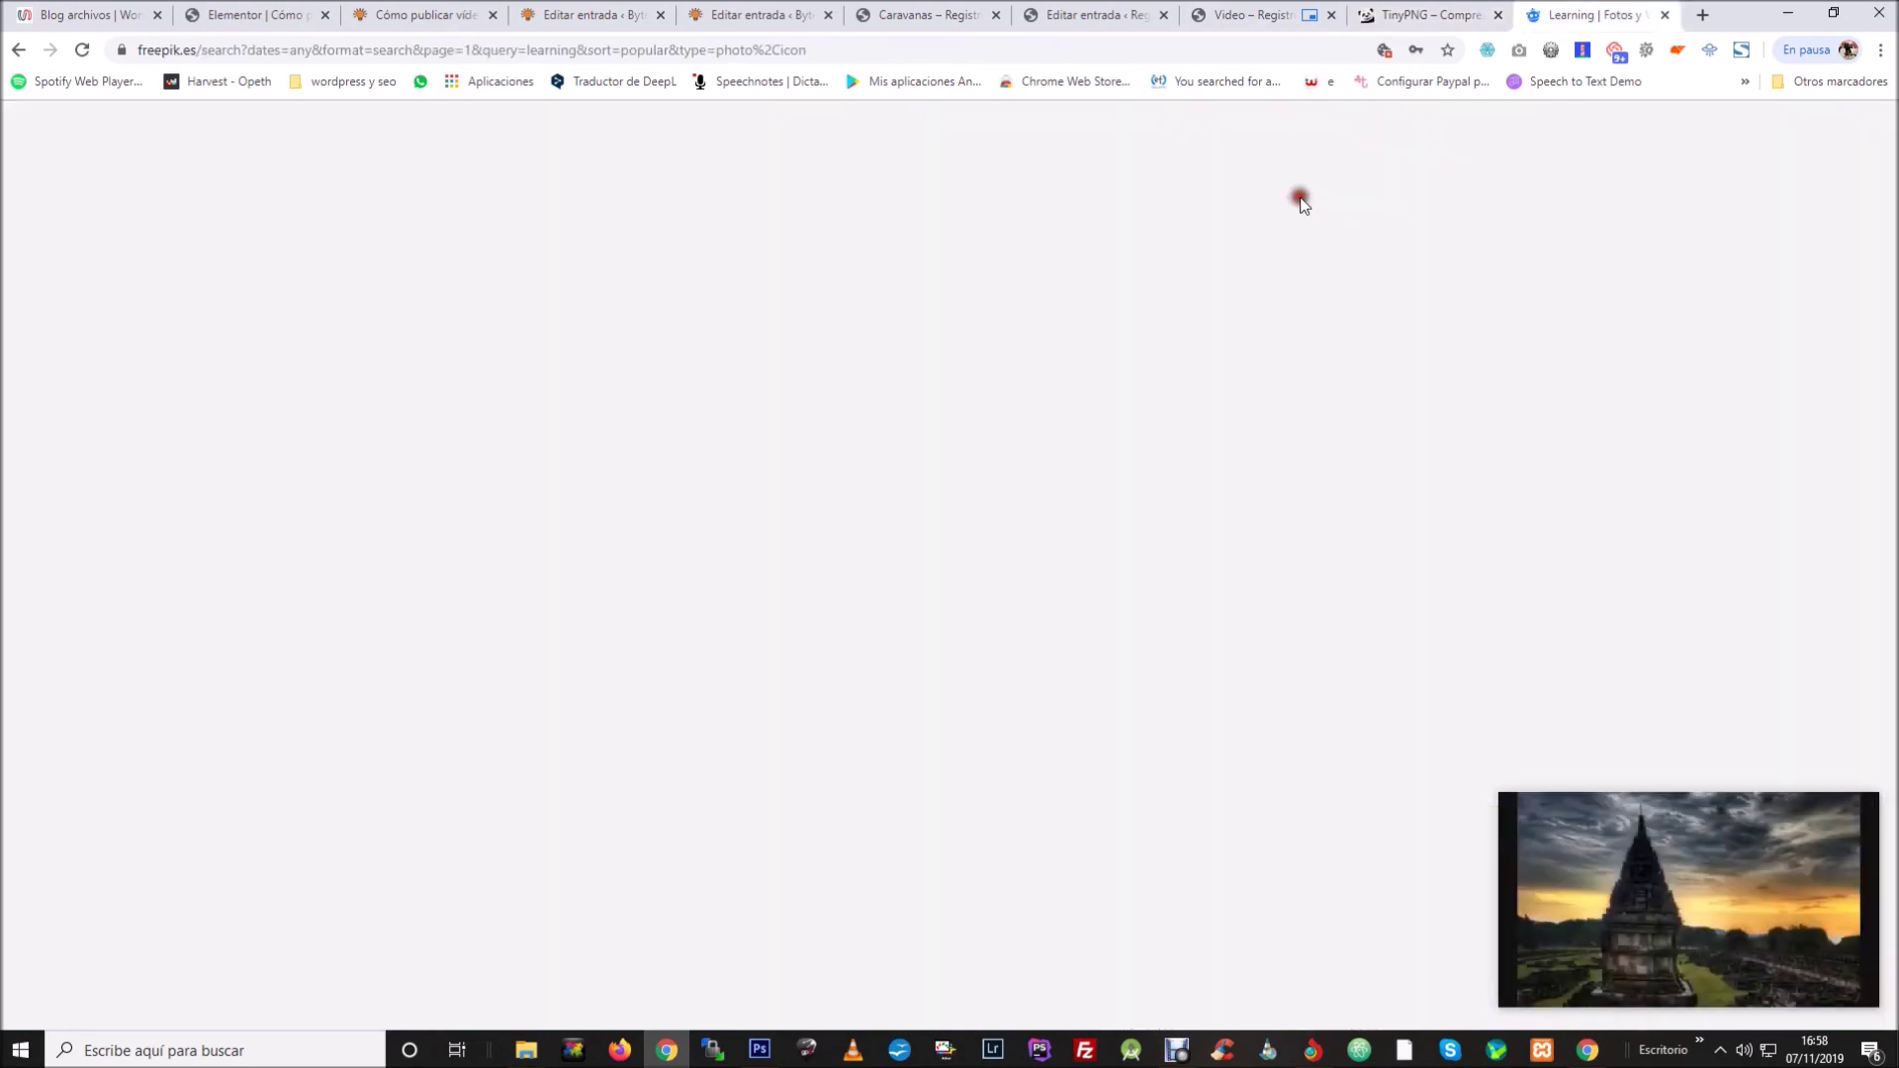
click(756, 14)
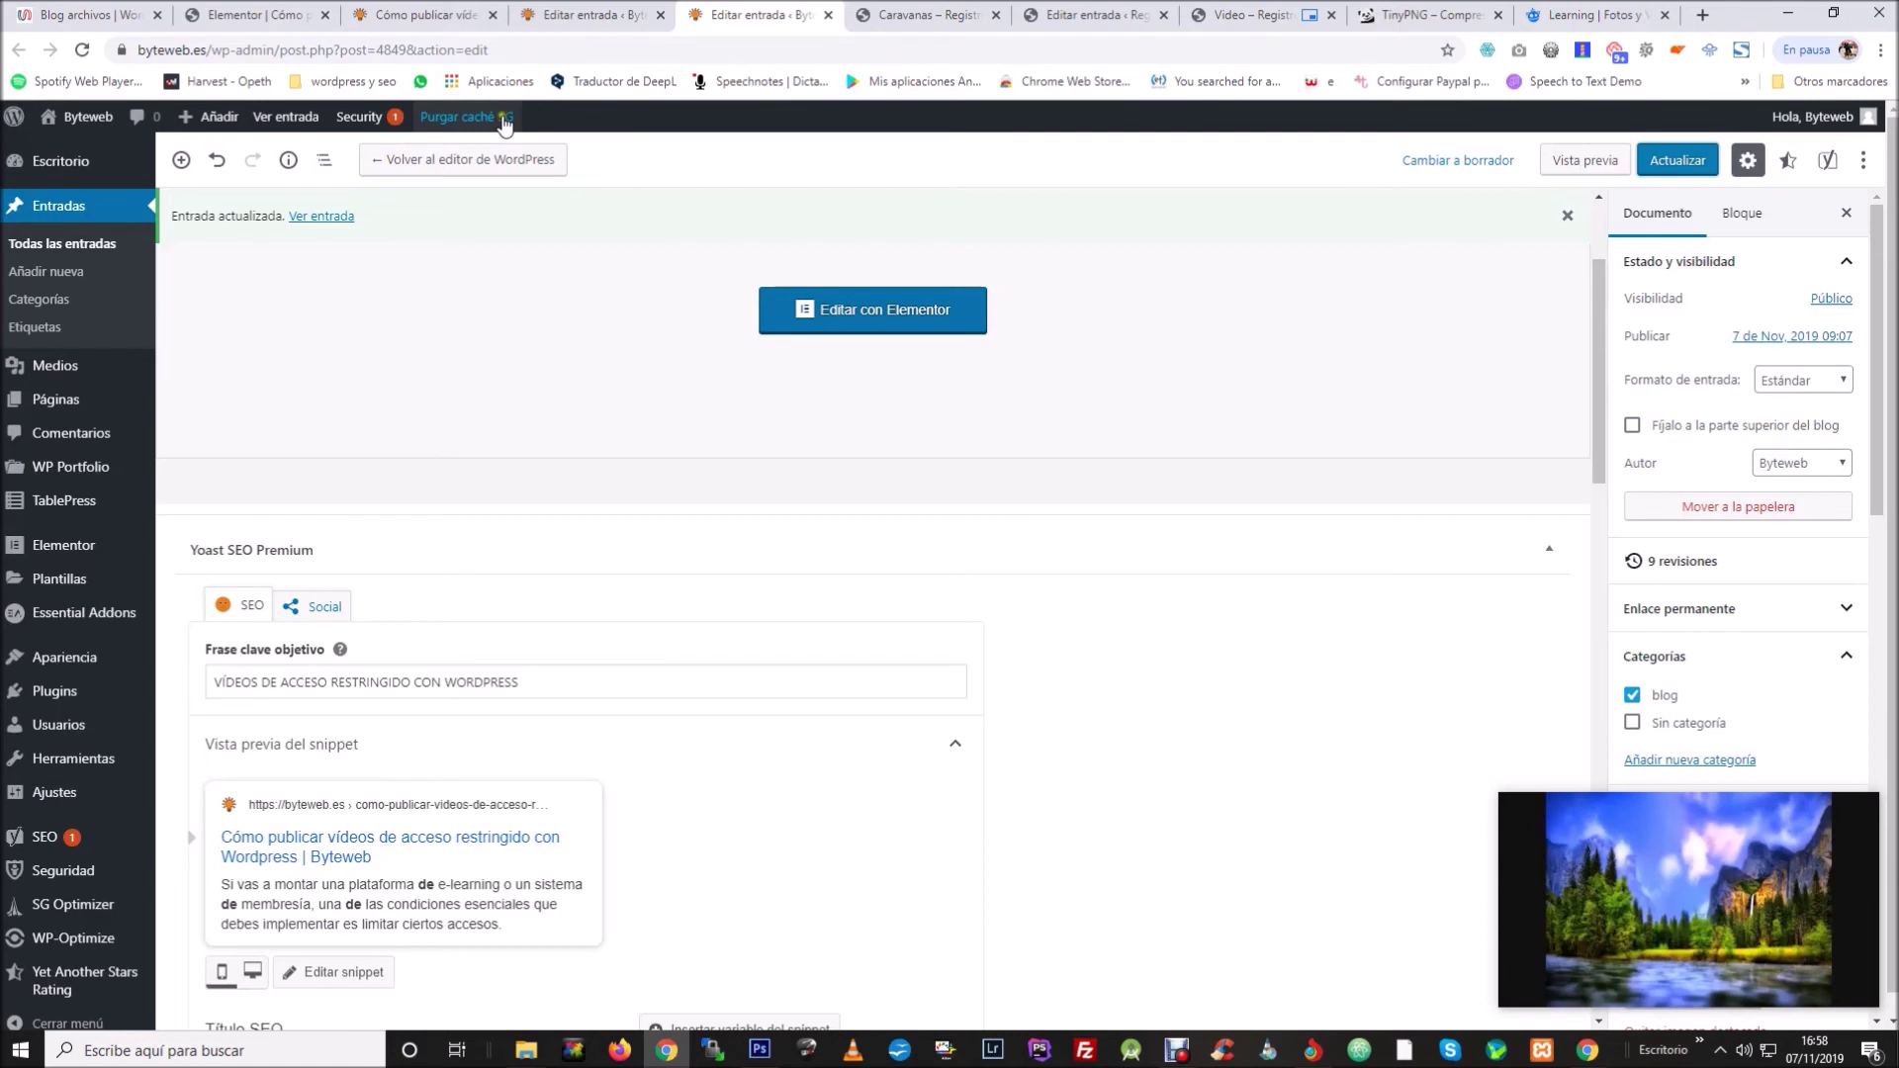
Close the floating video player and return to the Video post's editor.
mouse_move(1688, 834)
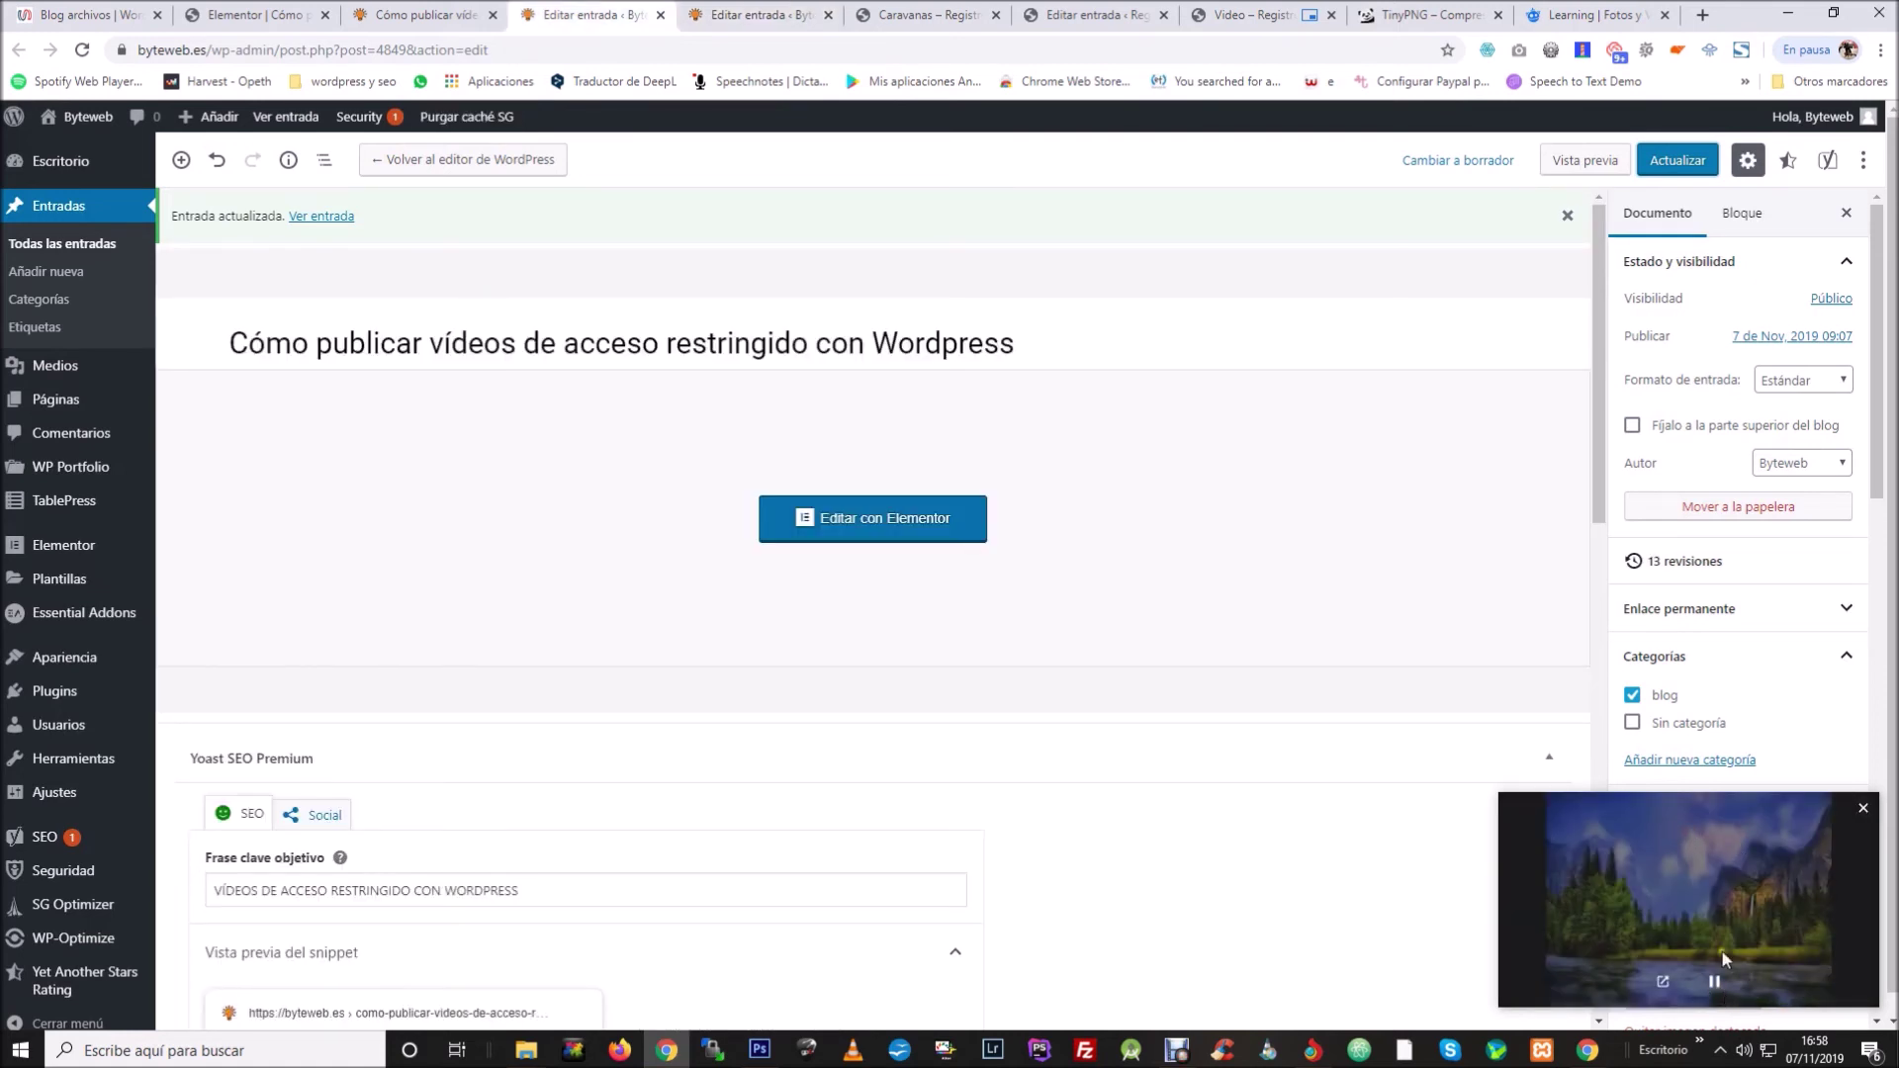
click(1863, 808)
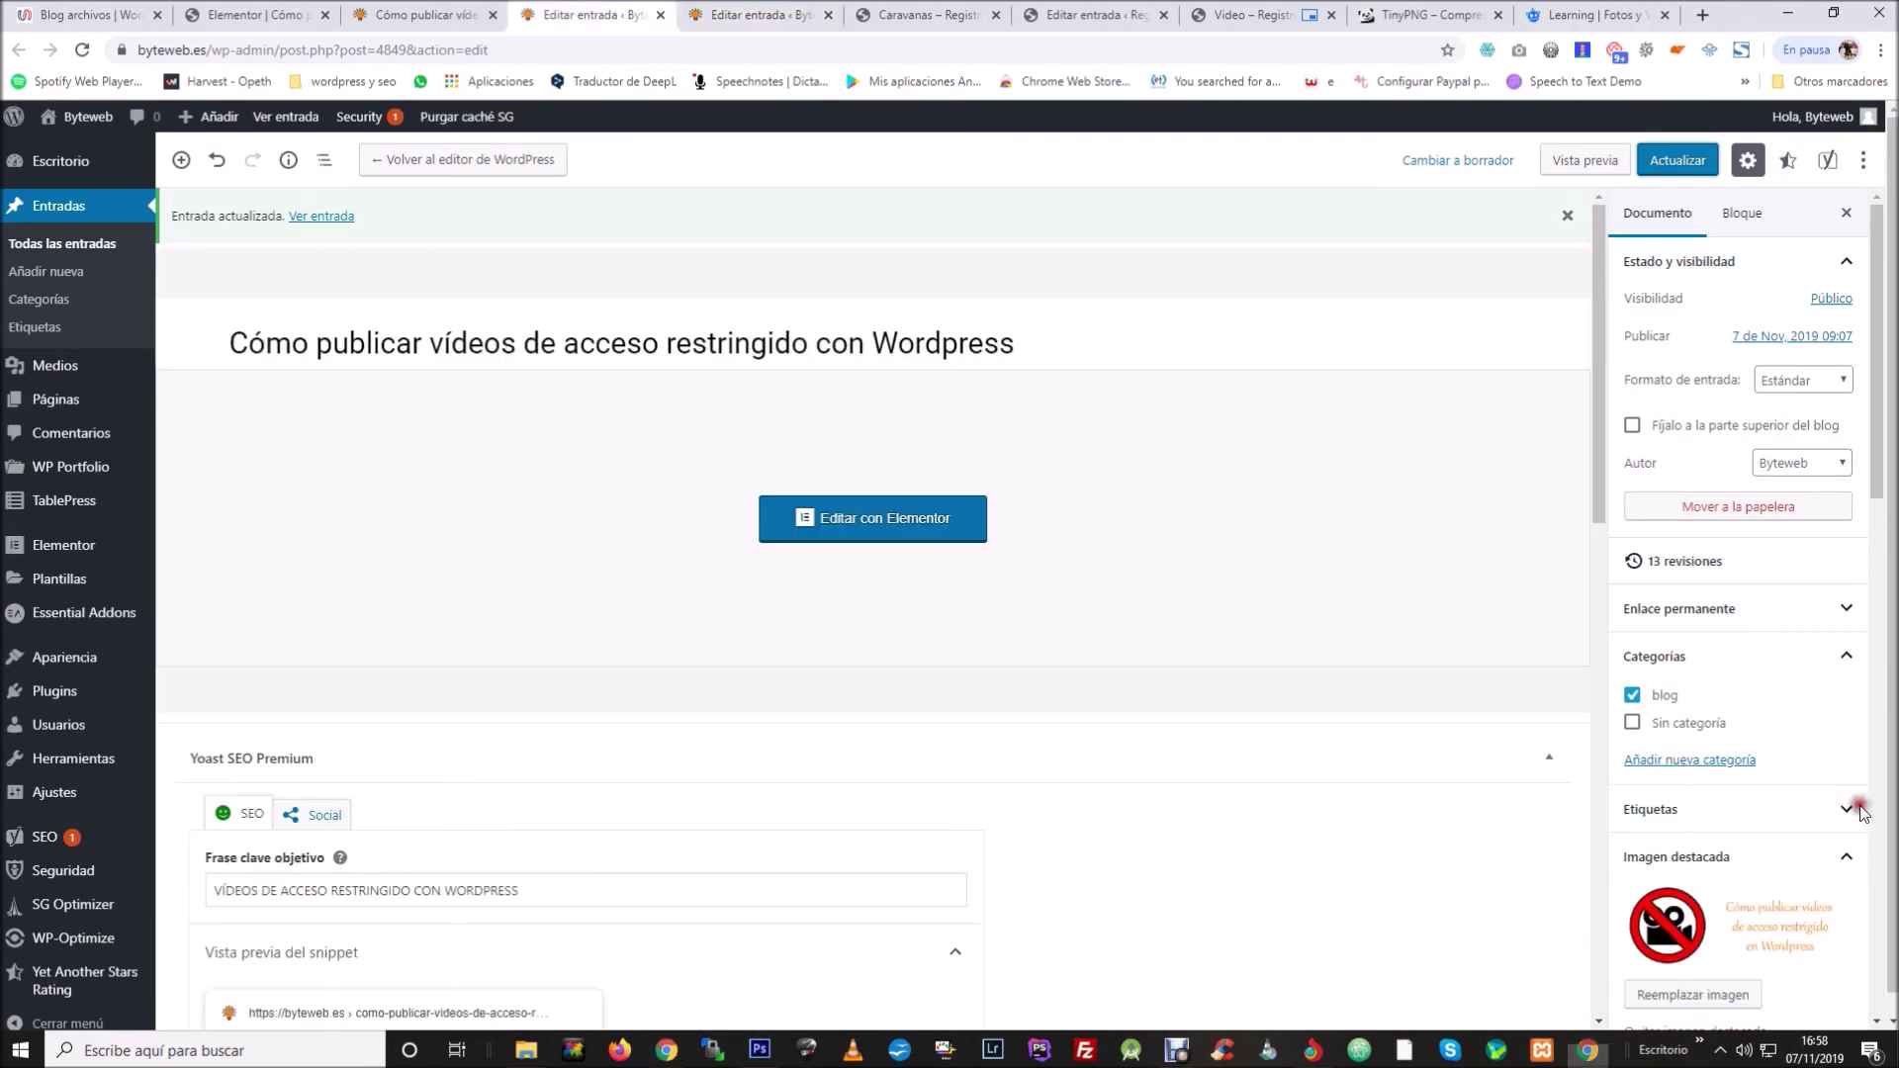
click(1115, 27)
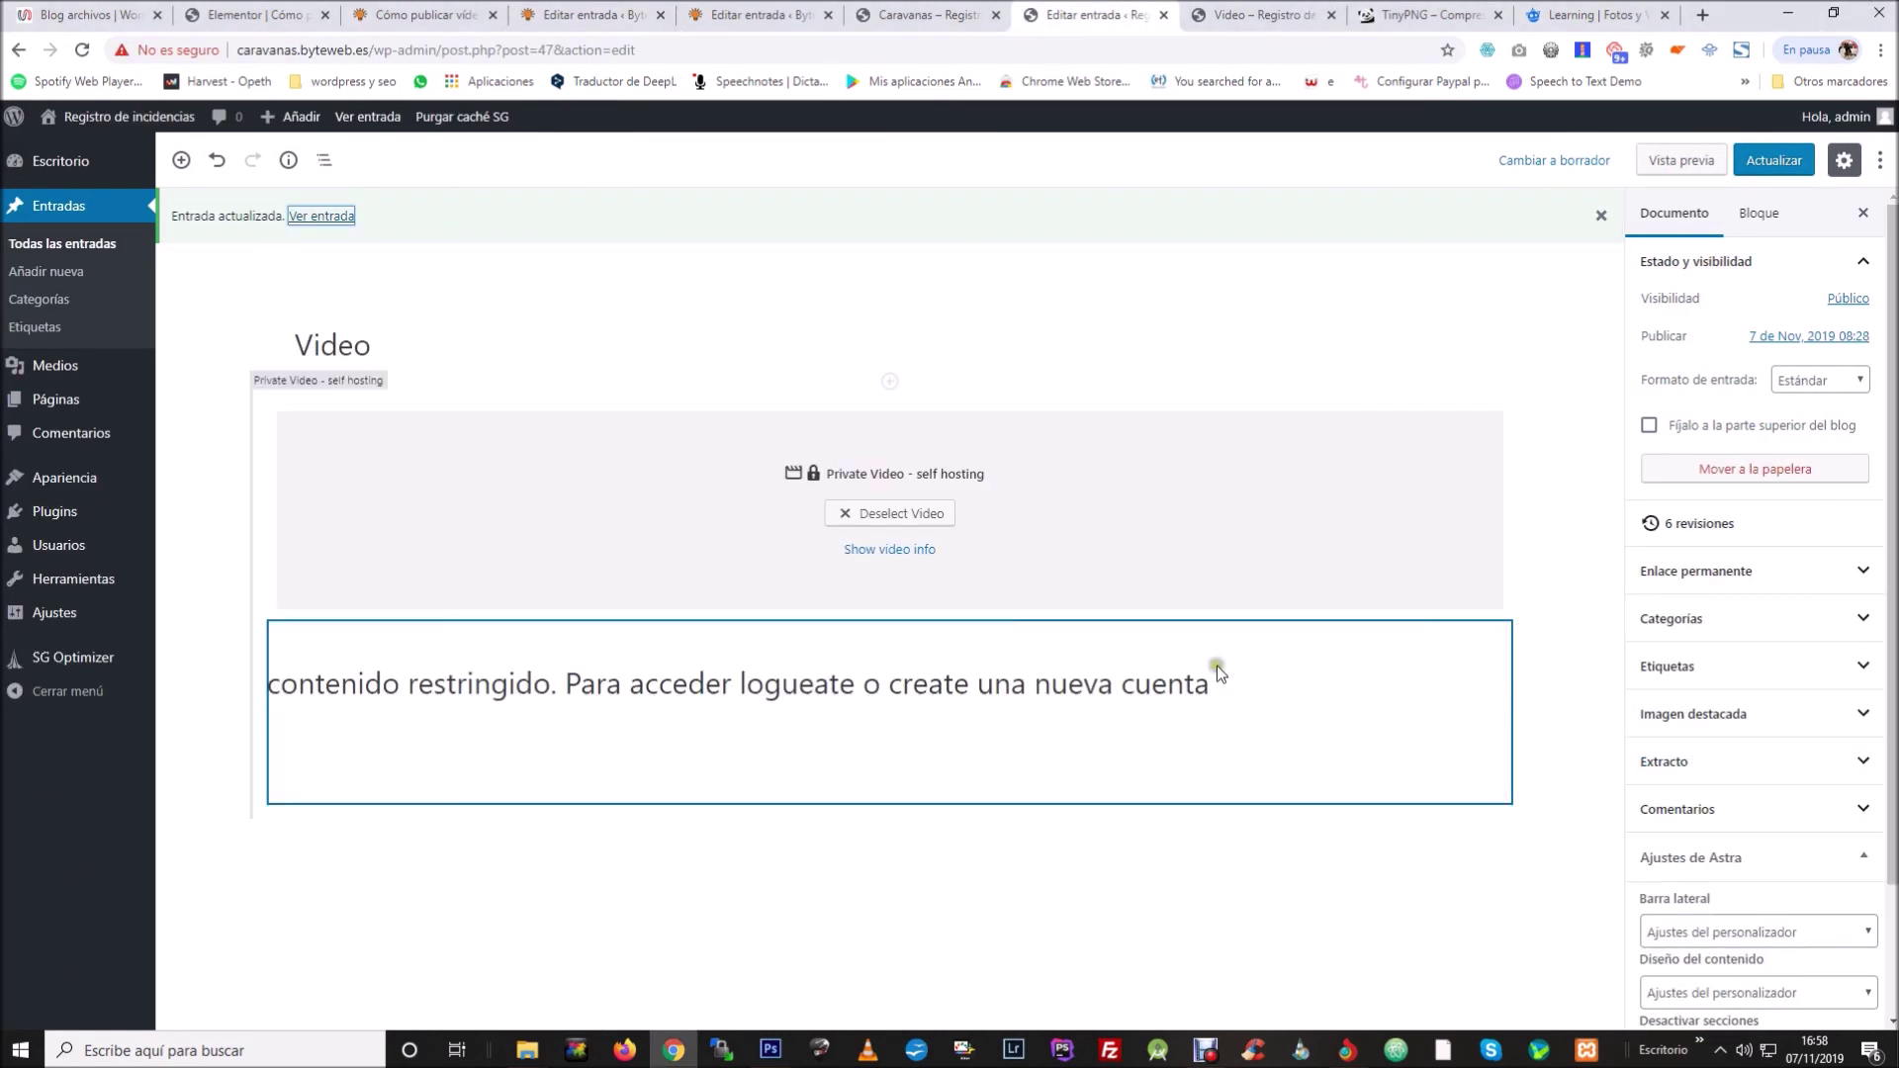